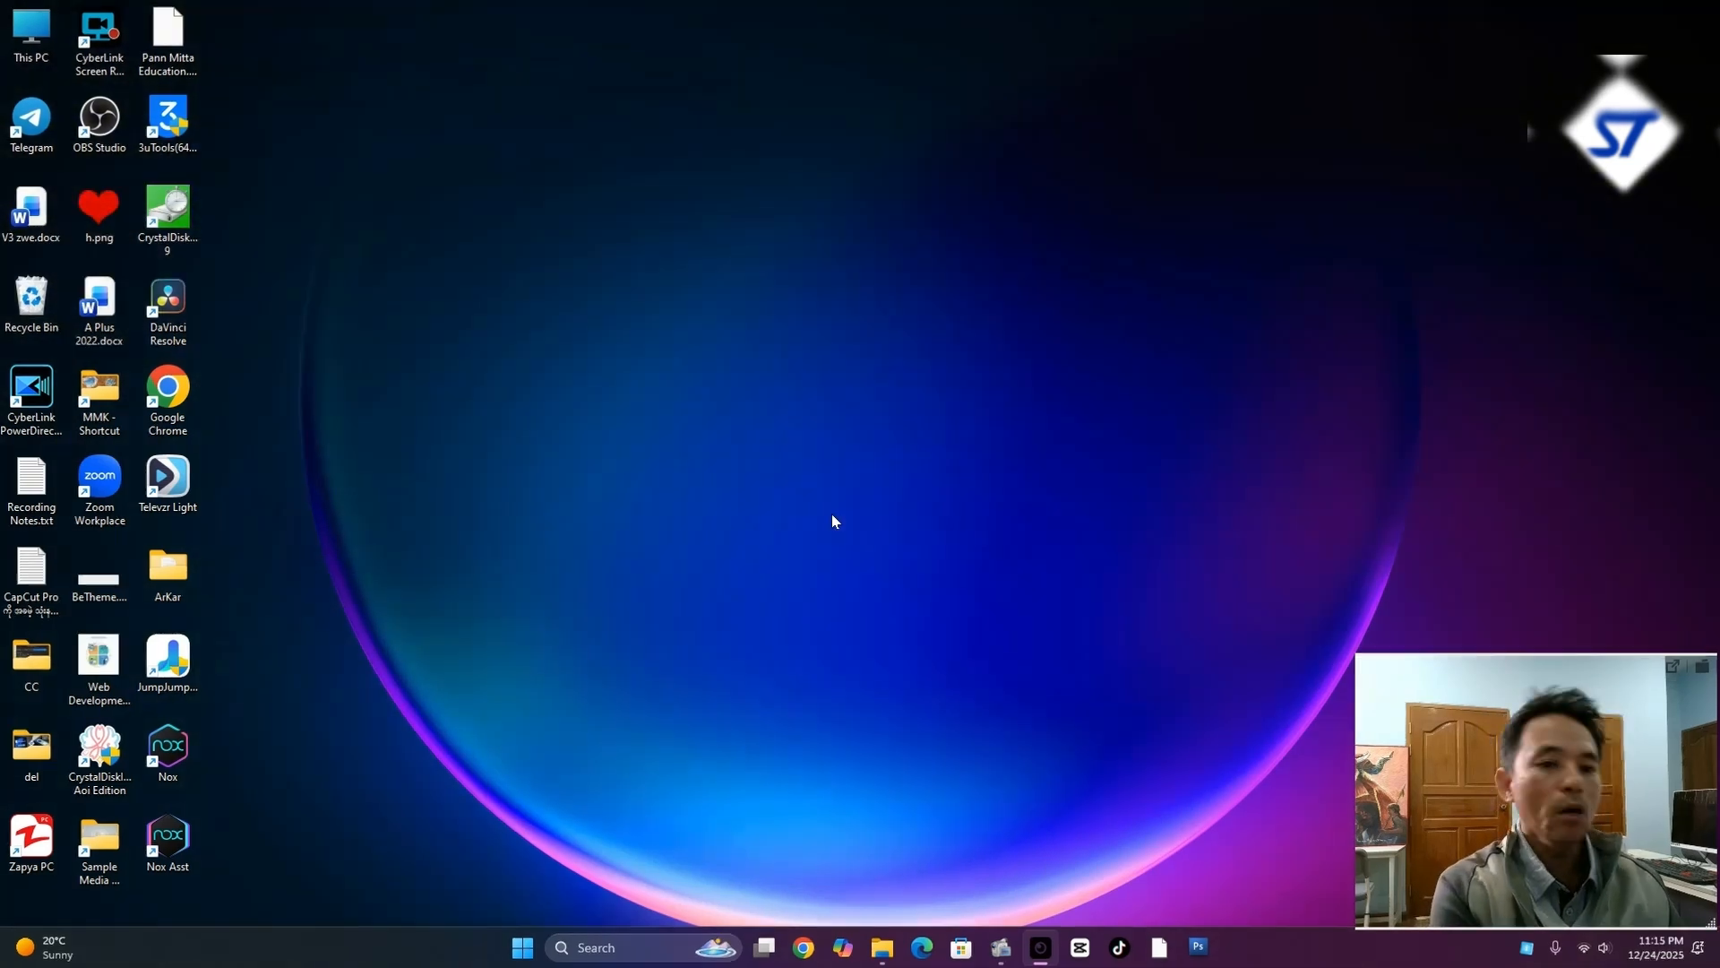
Open the Windows printer settings by running the command "control printers"
key("super+r")
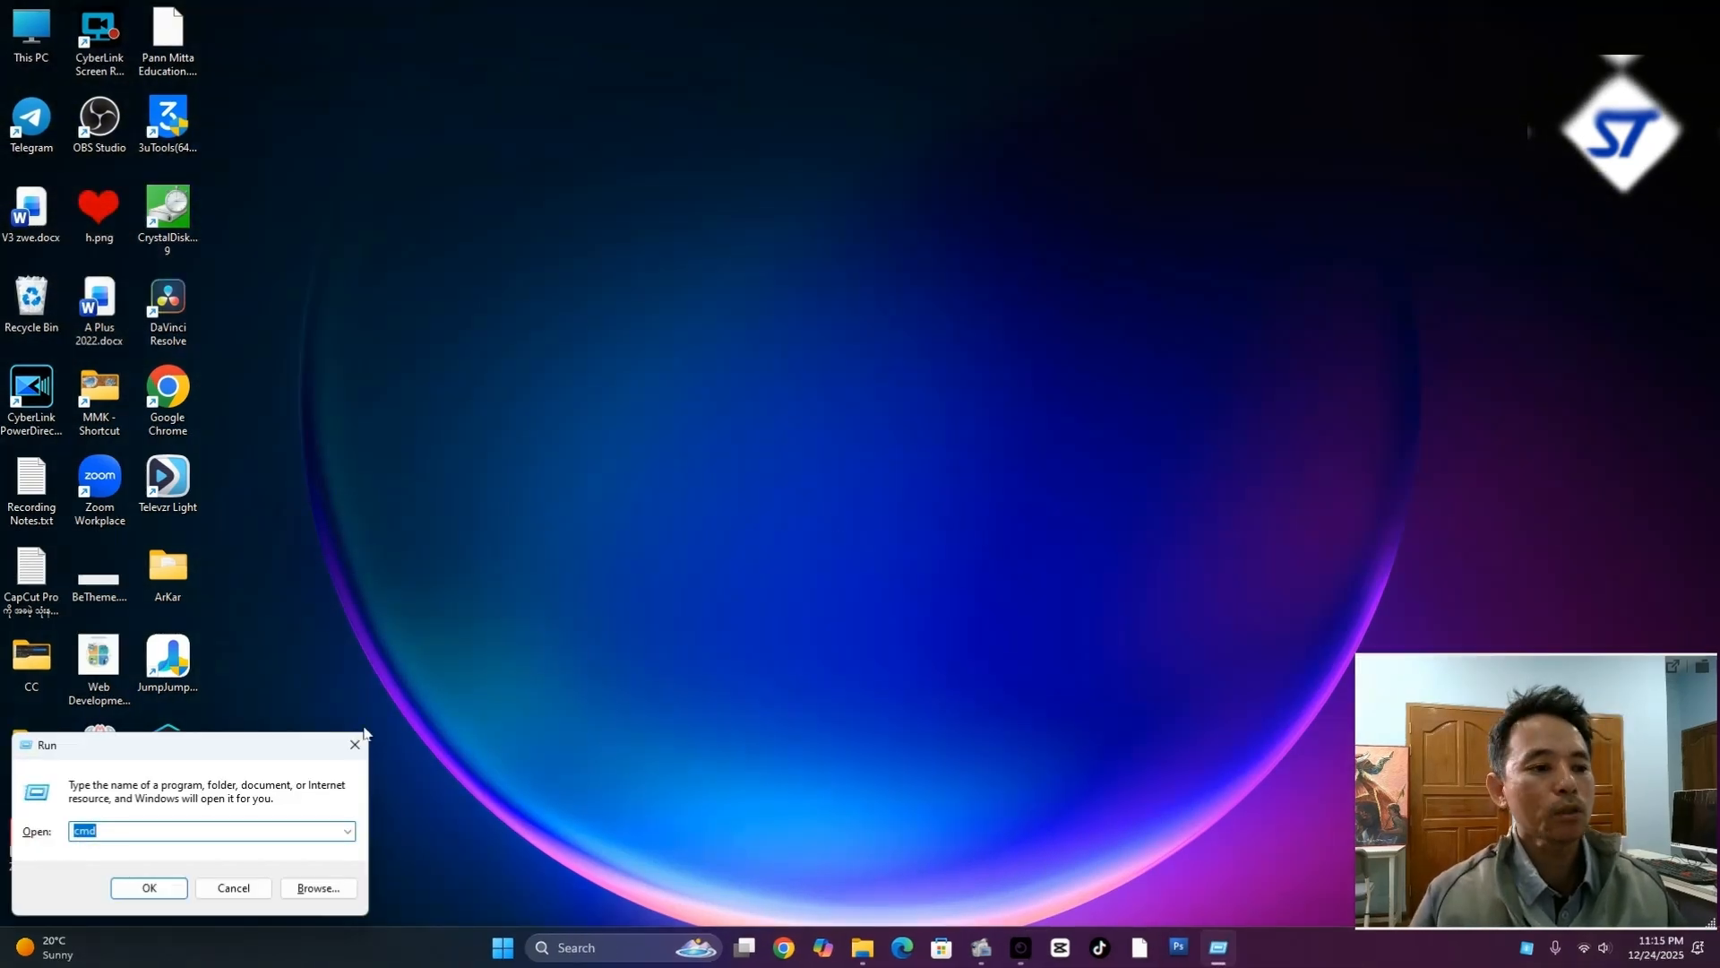
left_click_drag(240, 748, 967, 514)
type("c")
type("o")
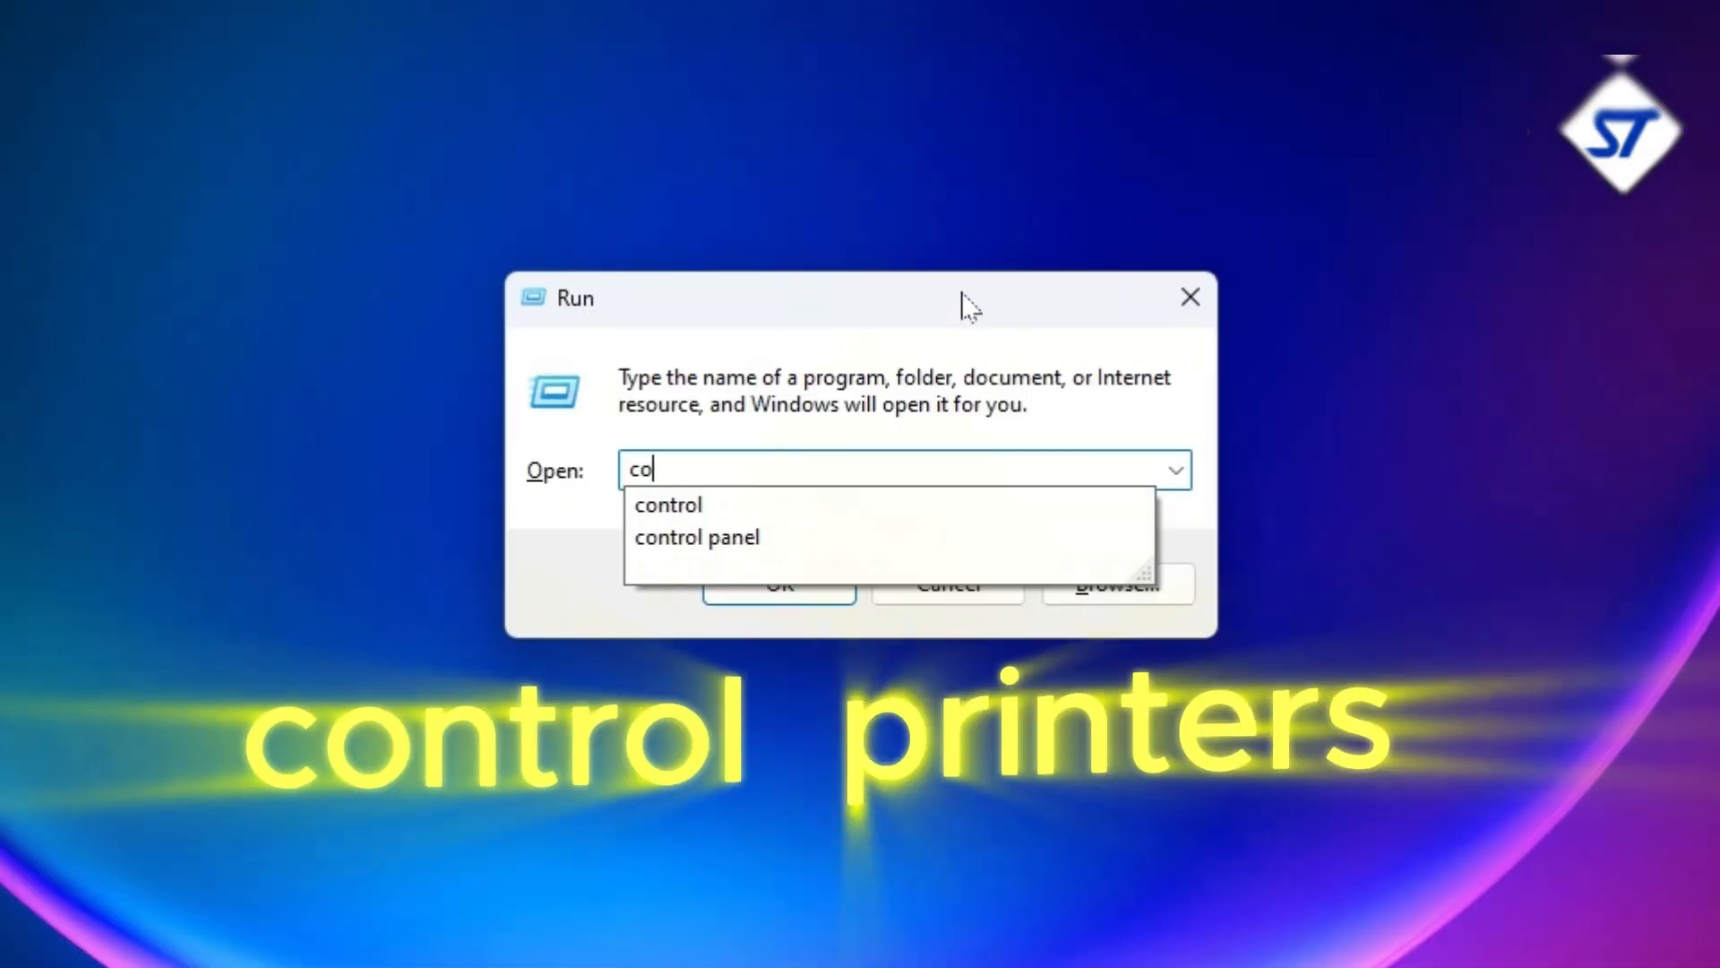
type("ntrol p")
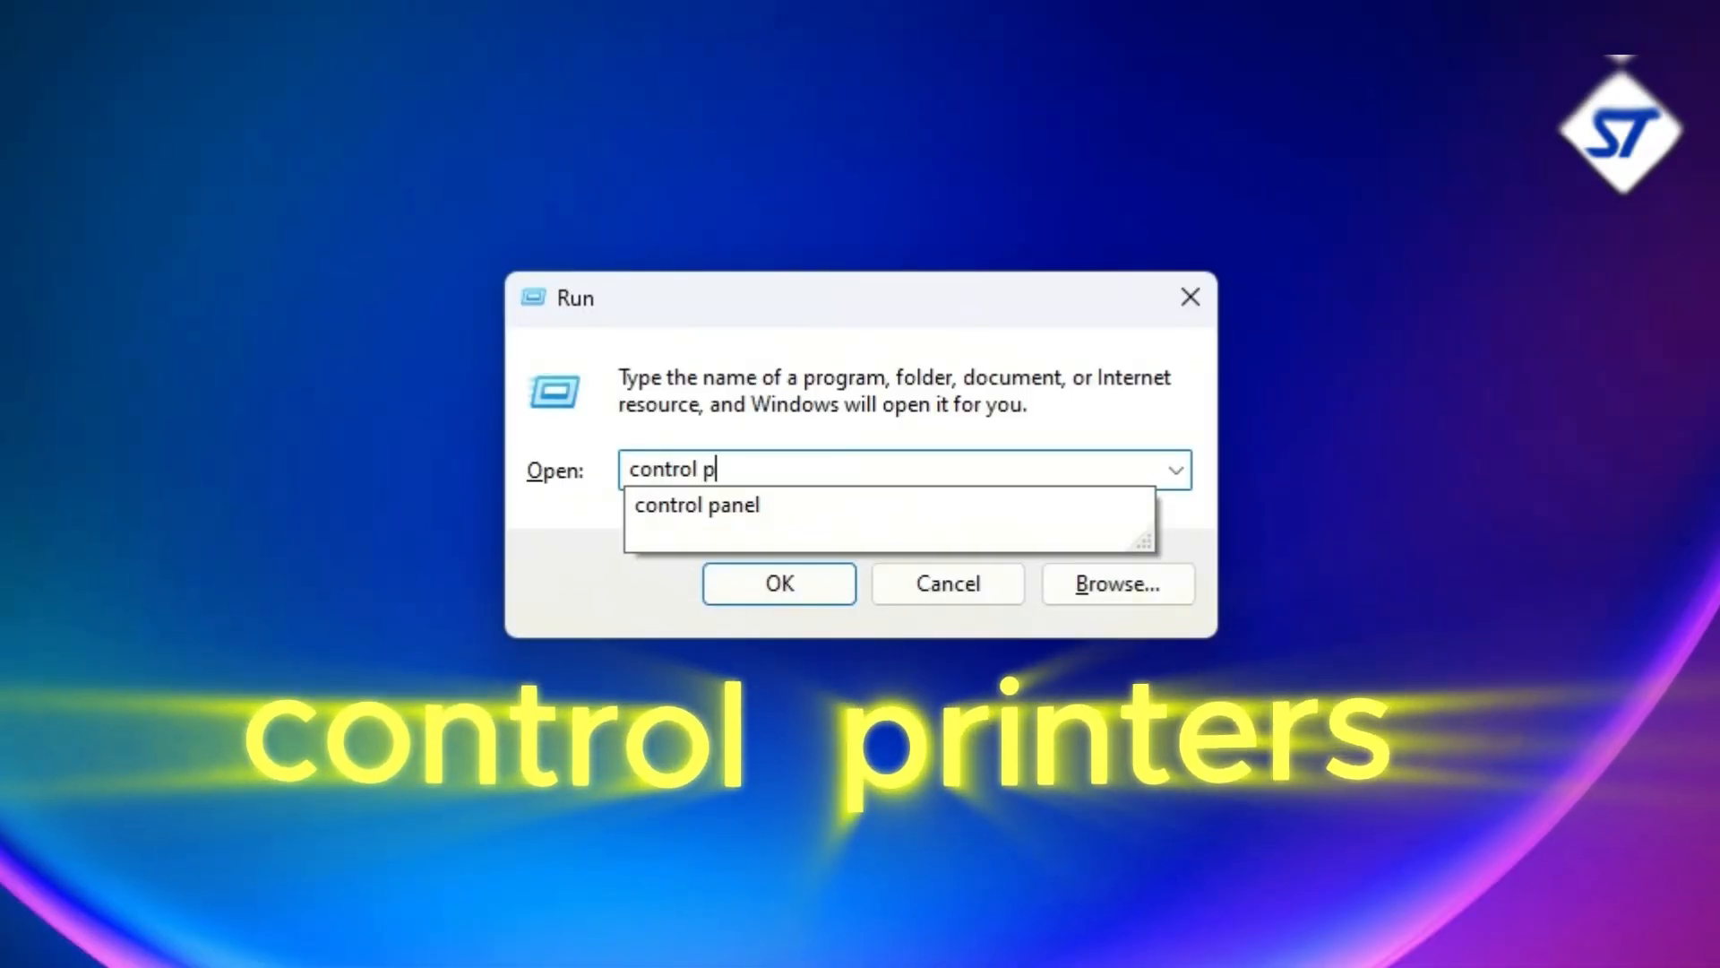
type("rinters")
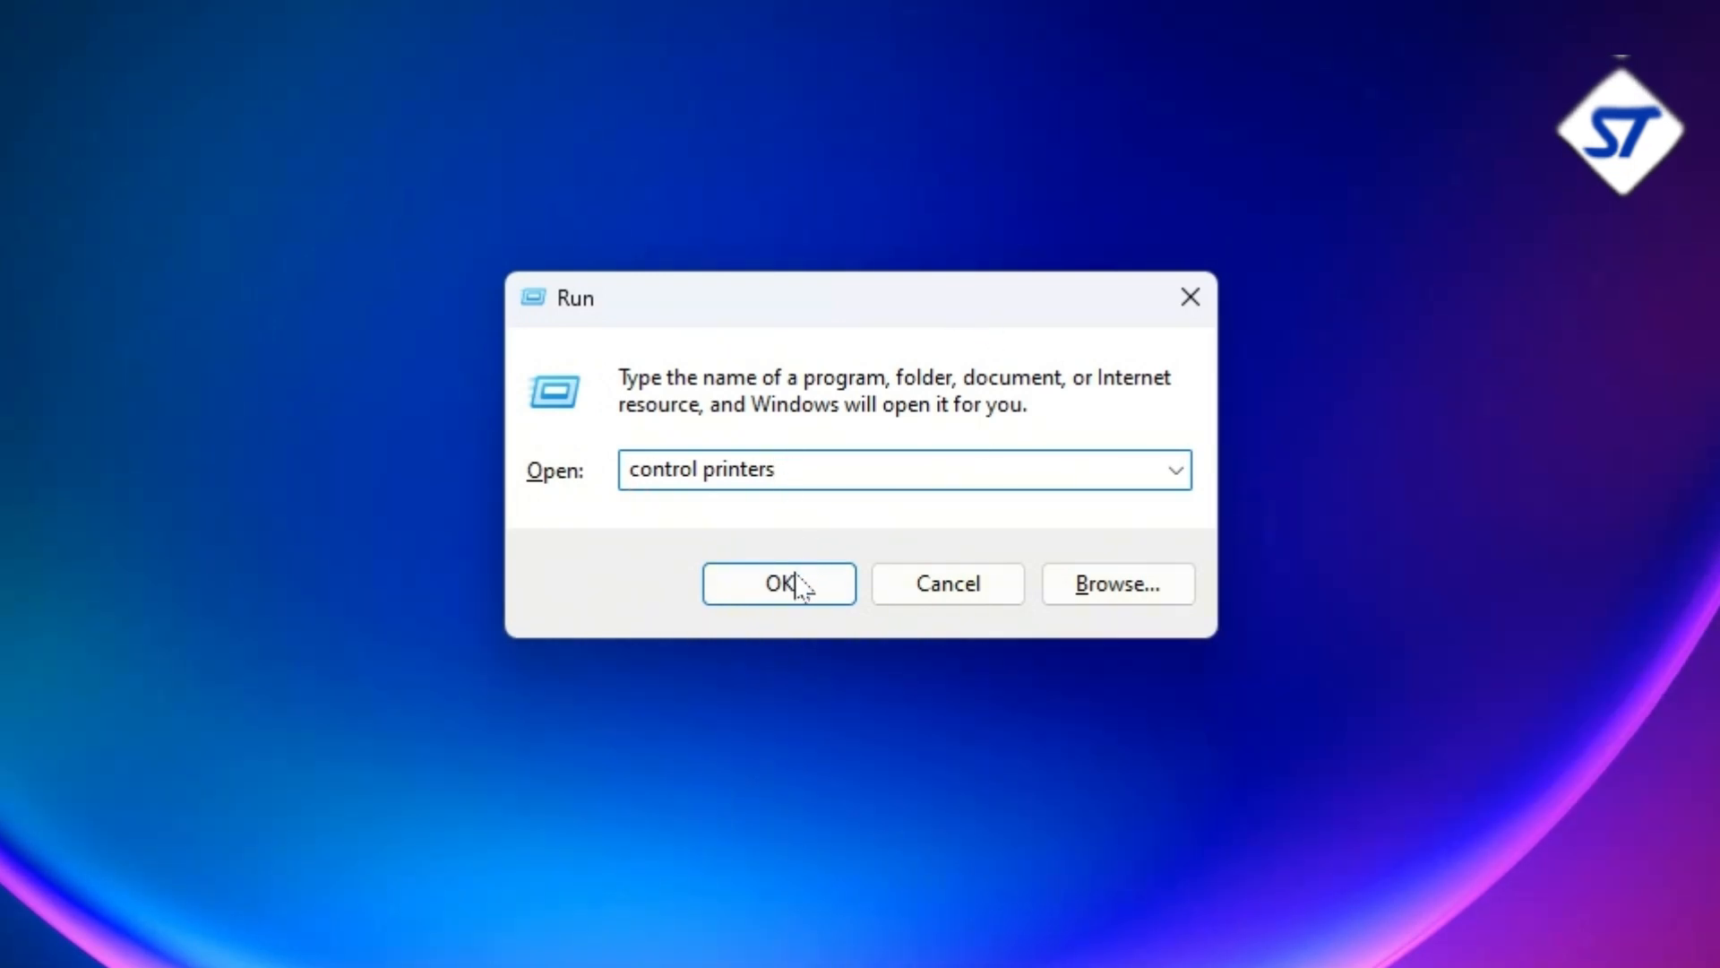
left_click(793, 589)
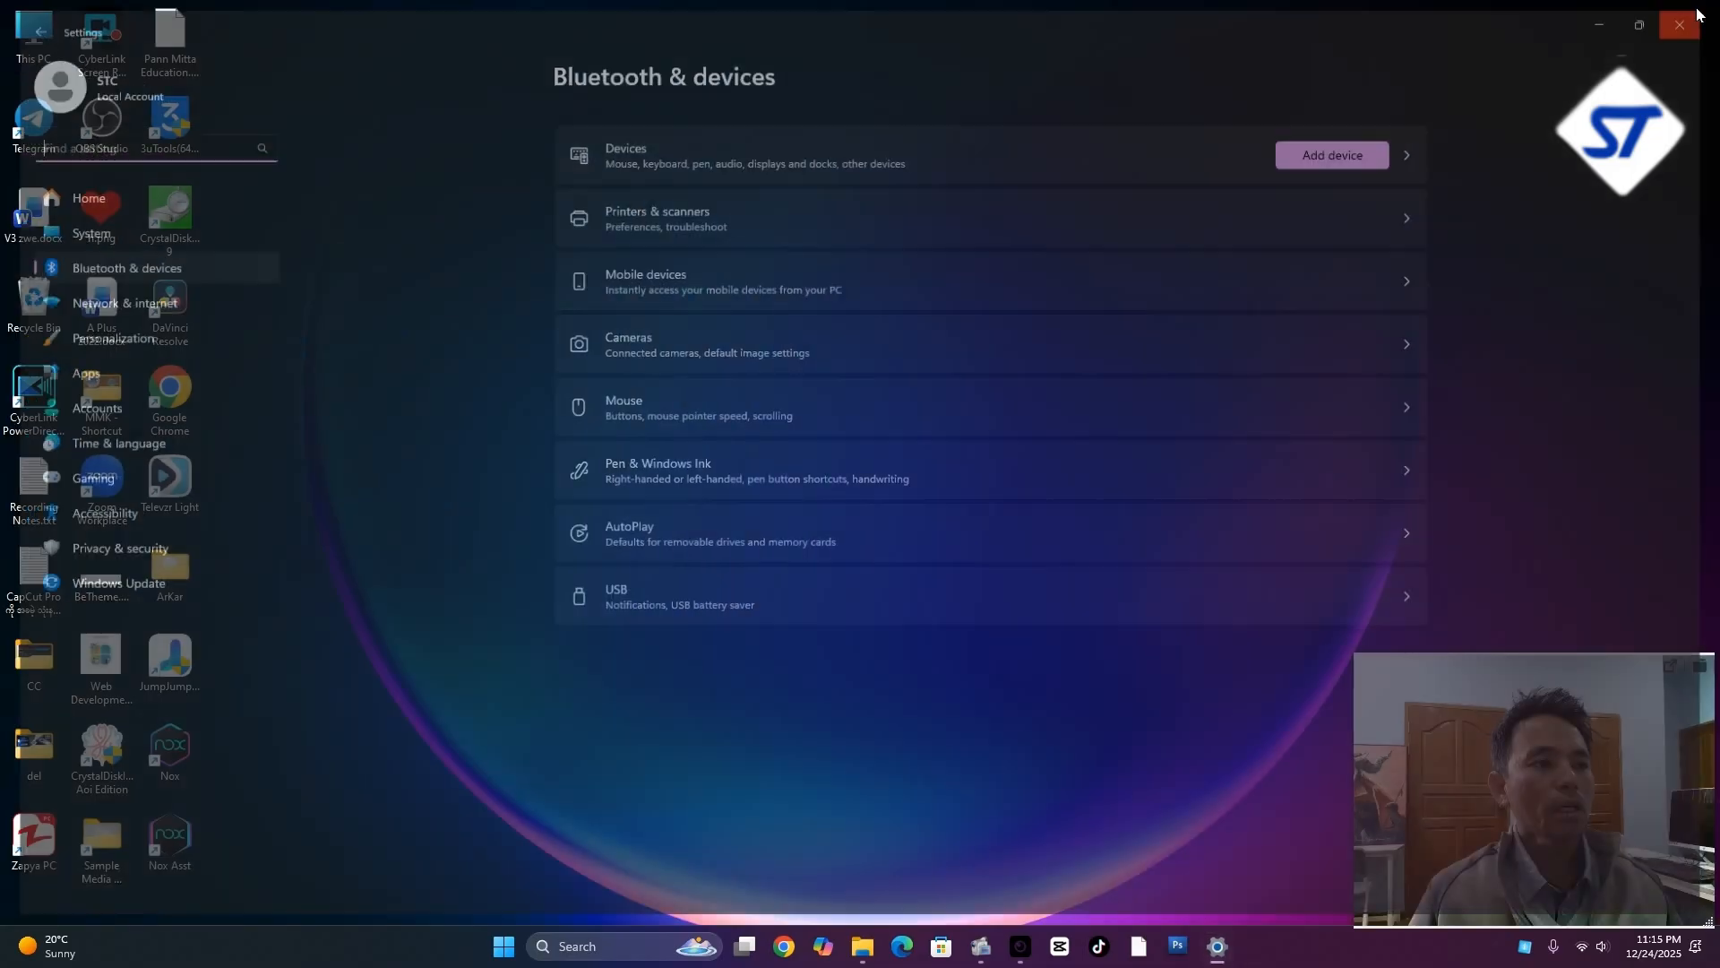
Close the Settings window and open Control Panel by running the command "control"
key("super+r")
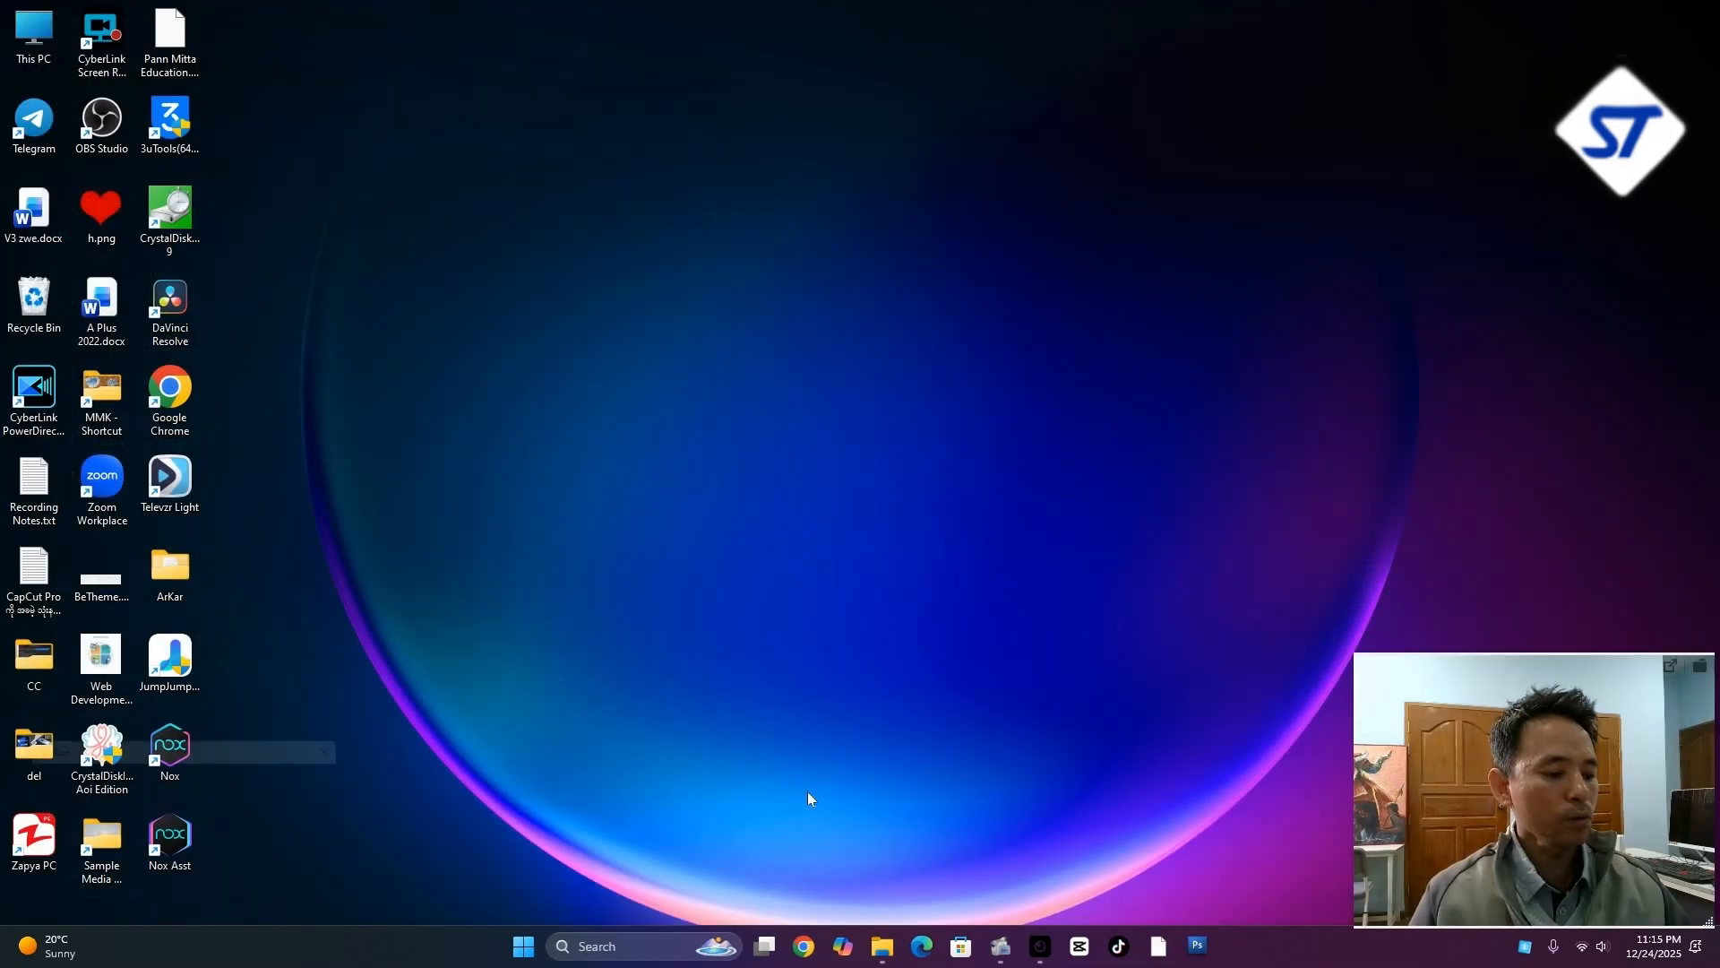
type("con")
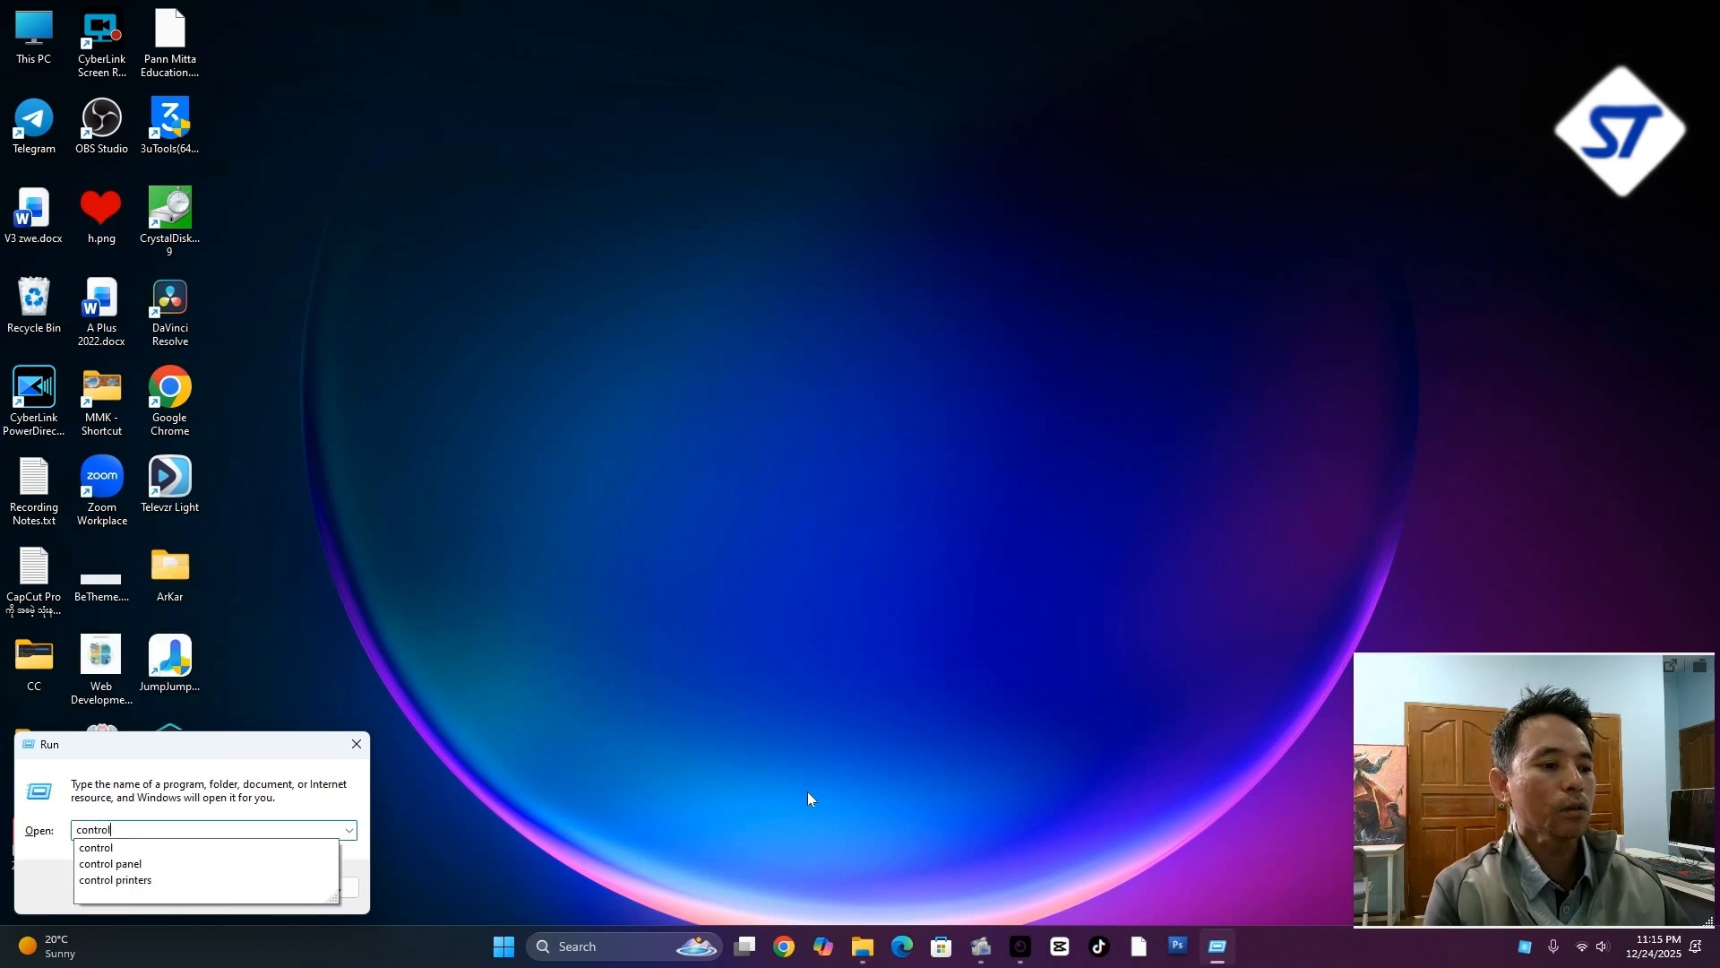
type("trol")
left_click_drag(236, 742, 855, 499)
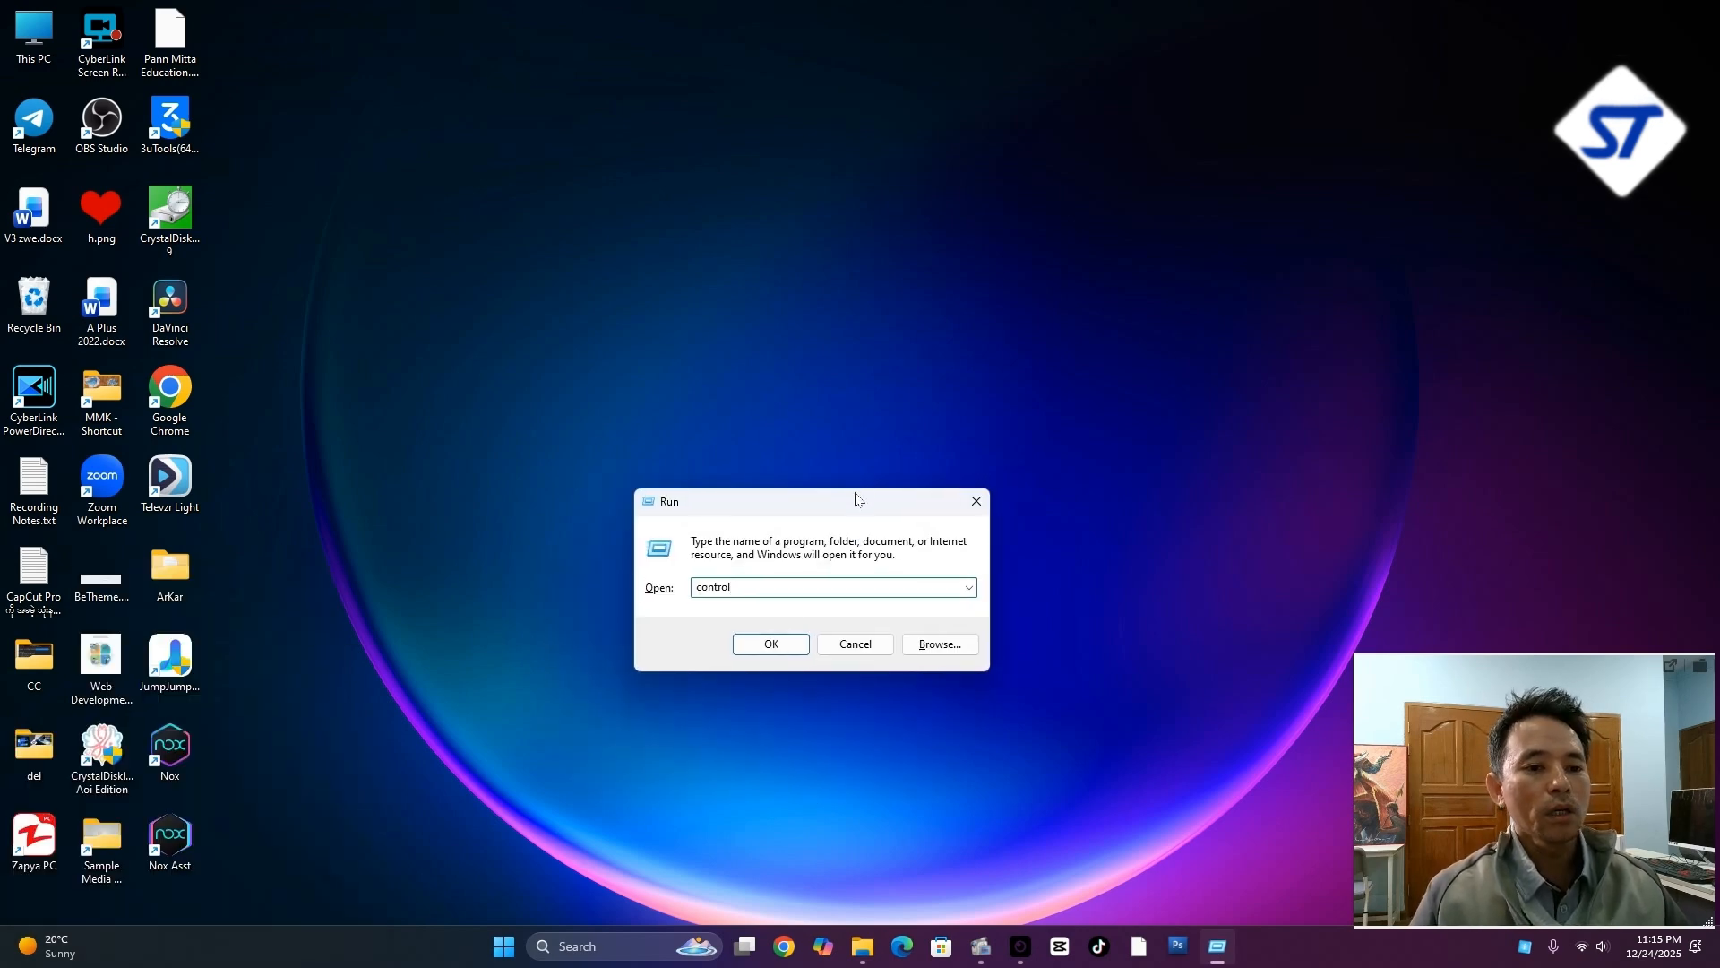
left_click(772, 644)
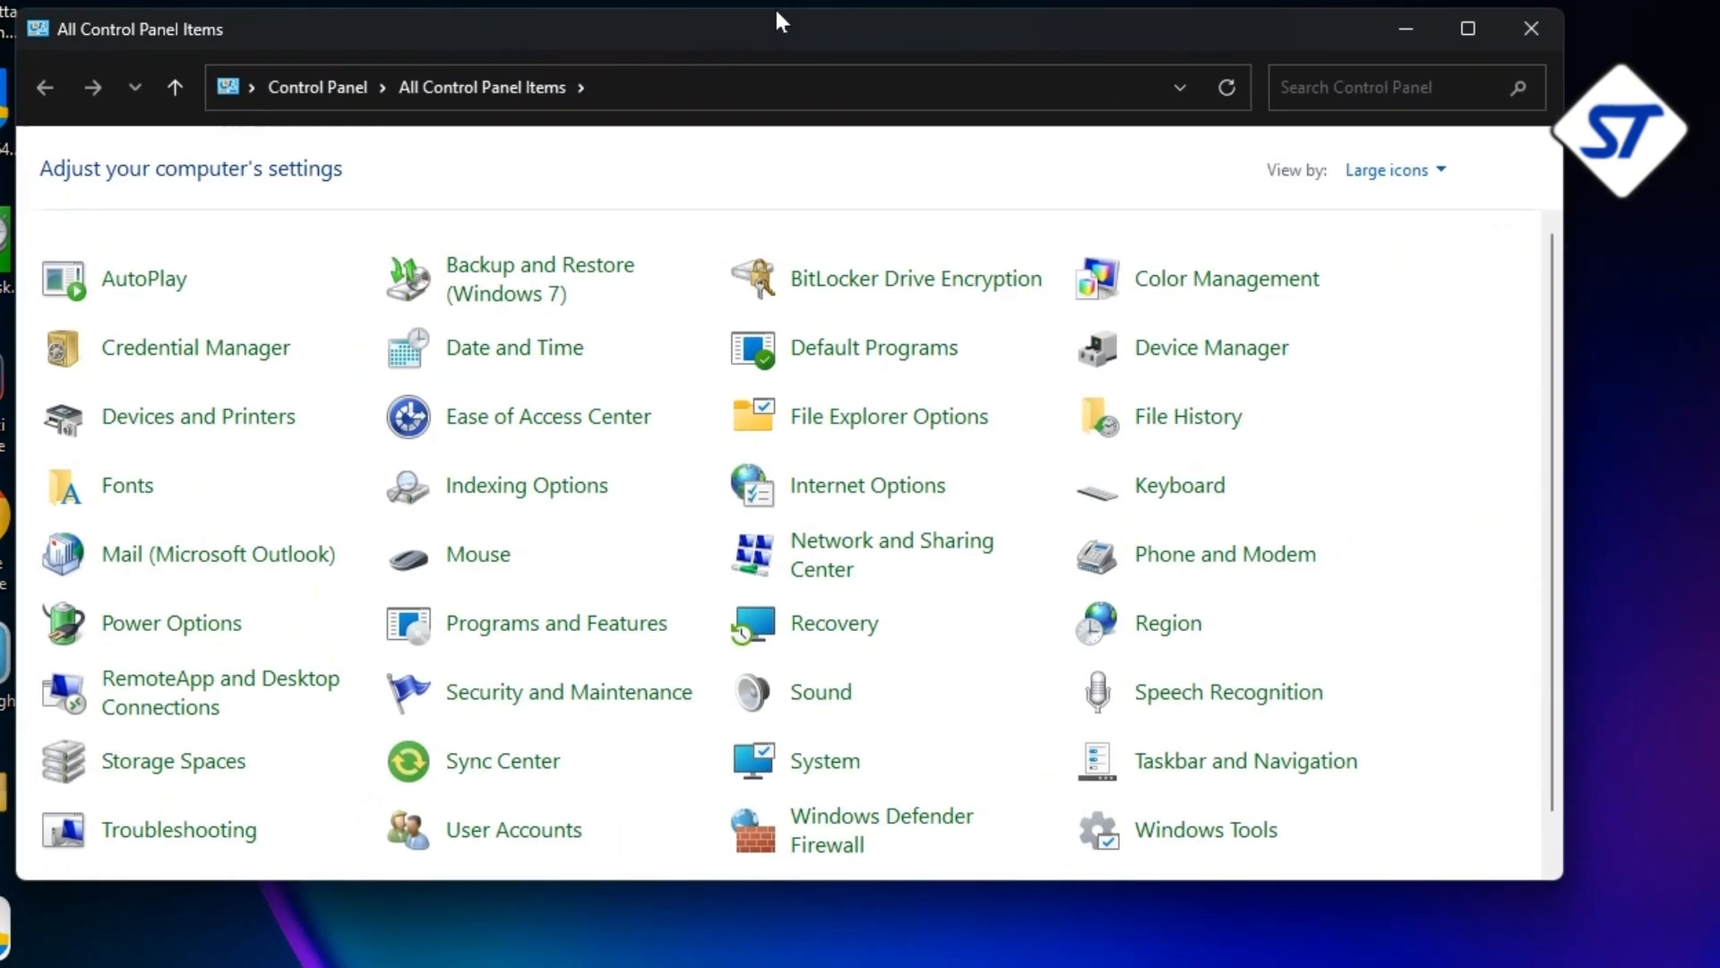
Show Control Panel by Category, open View devices and printers under Hardware and Sound, and close the resulting Settings window
left_click_drag(776, 11, 794, 51)
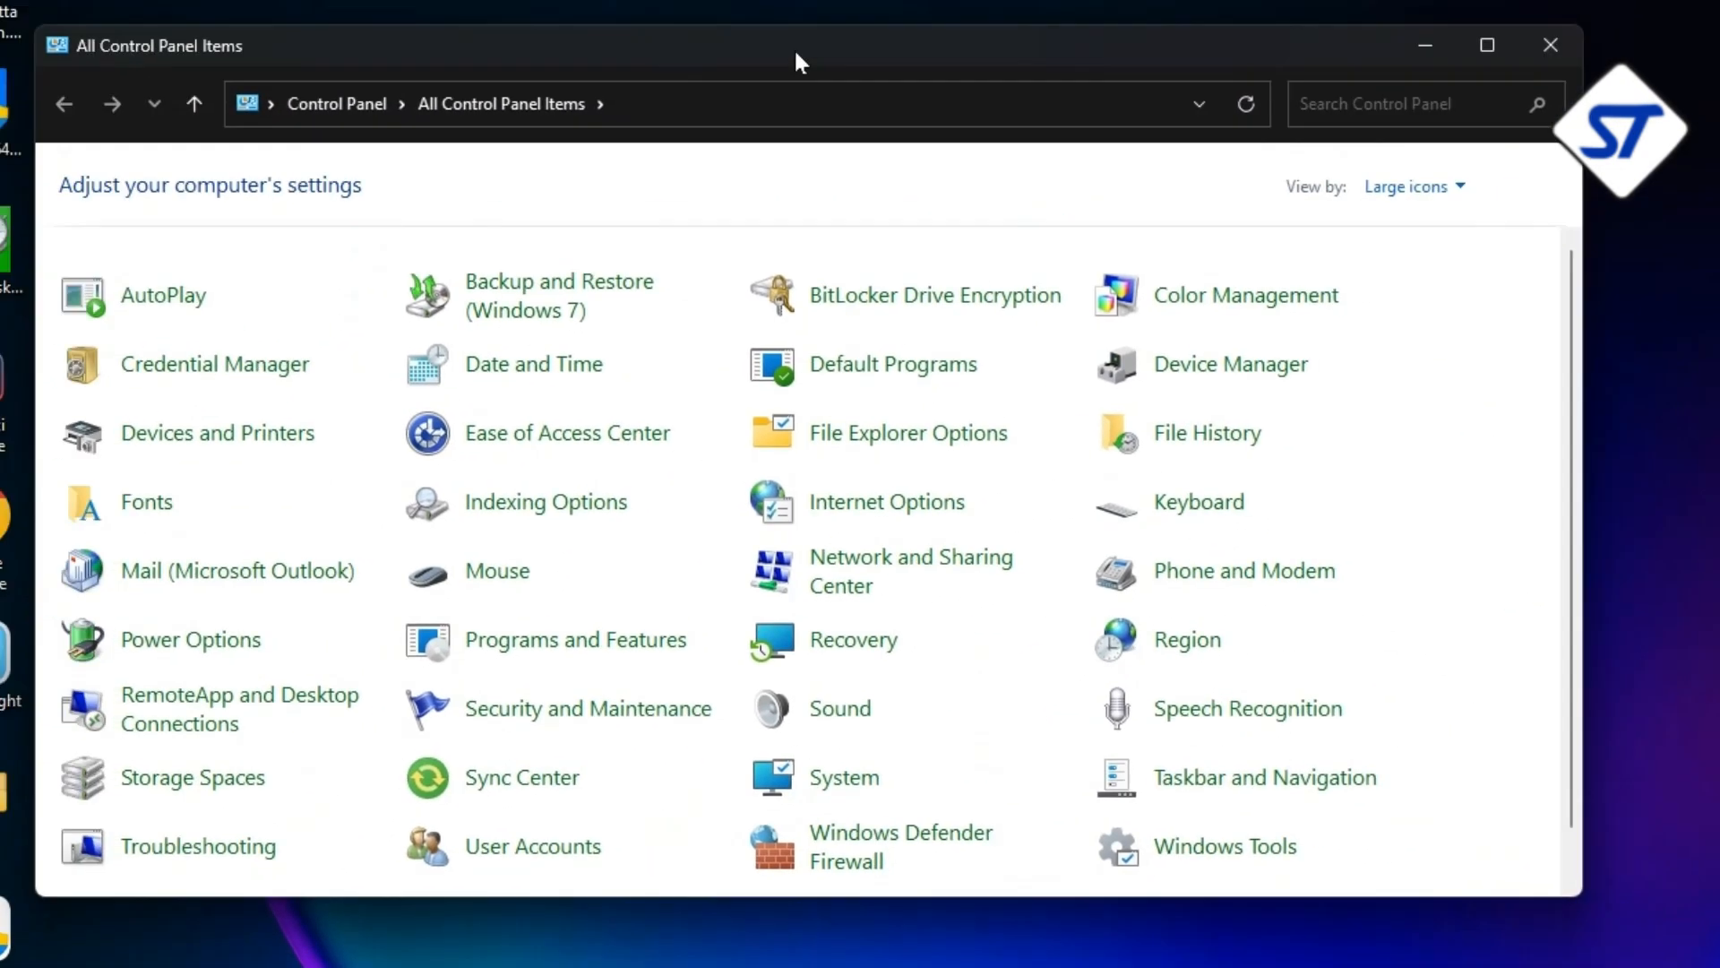
left_click(1433, 191)
left_click(1421, 222)
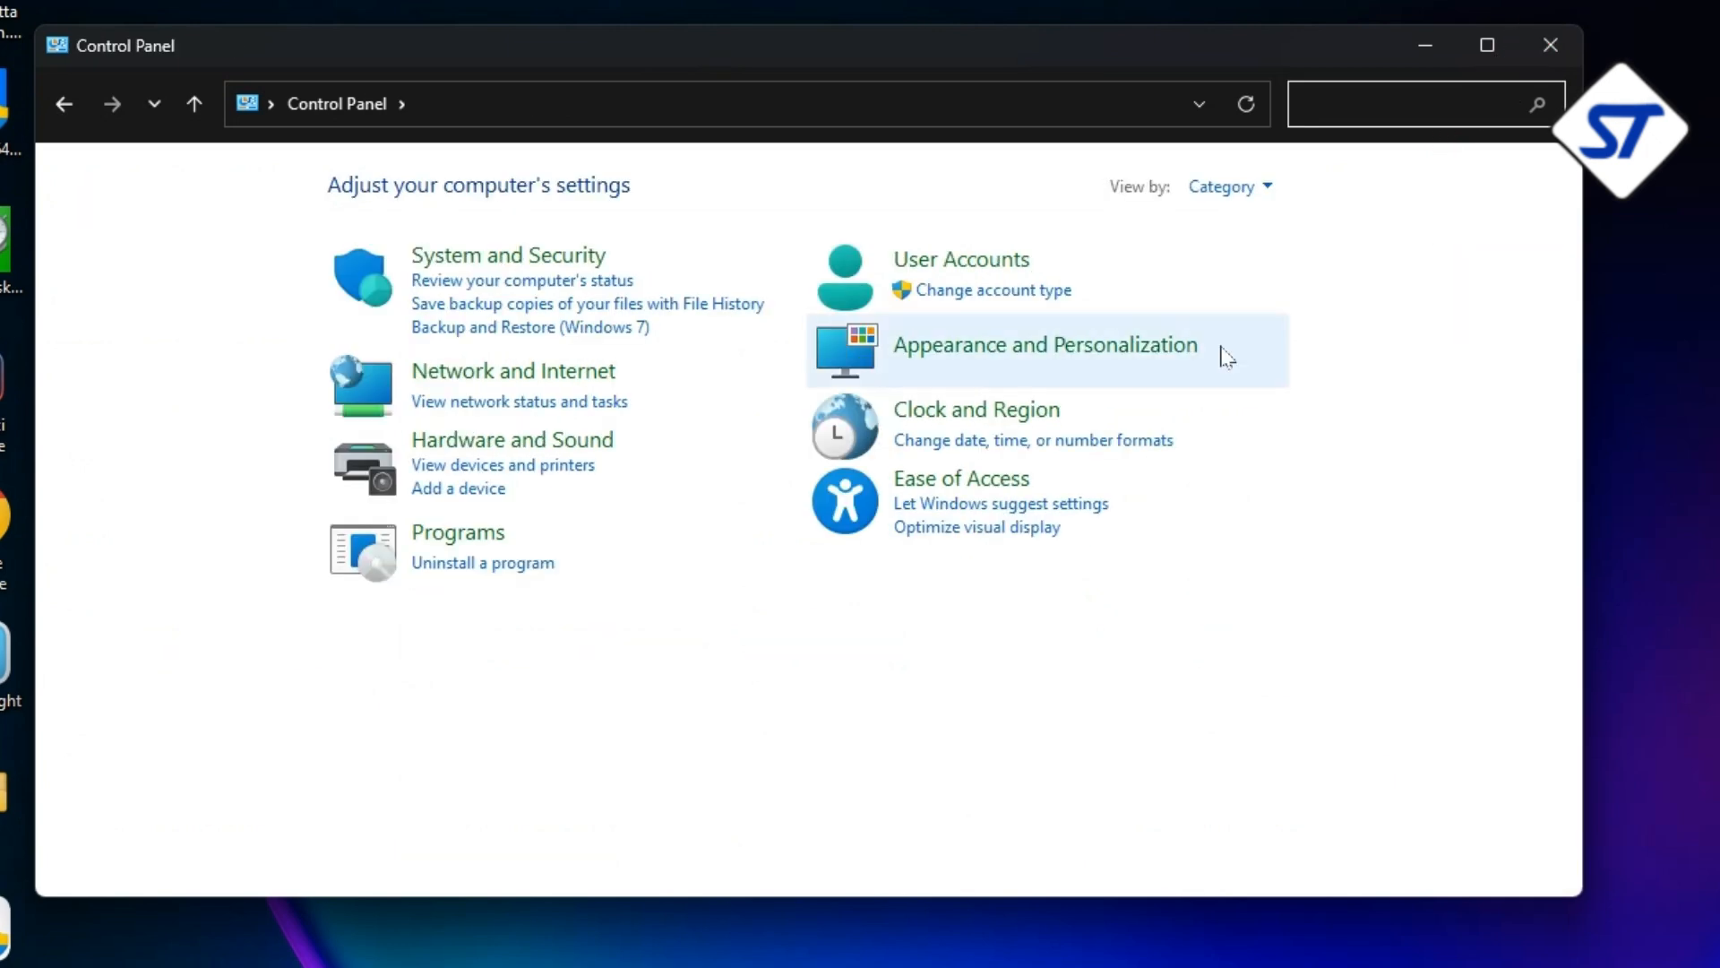
left_click(1227, 186)
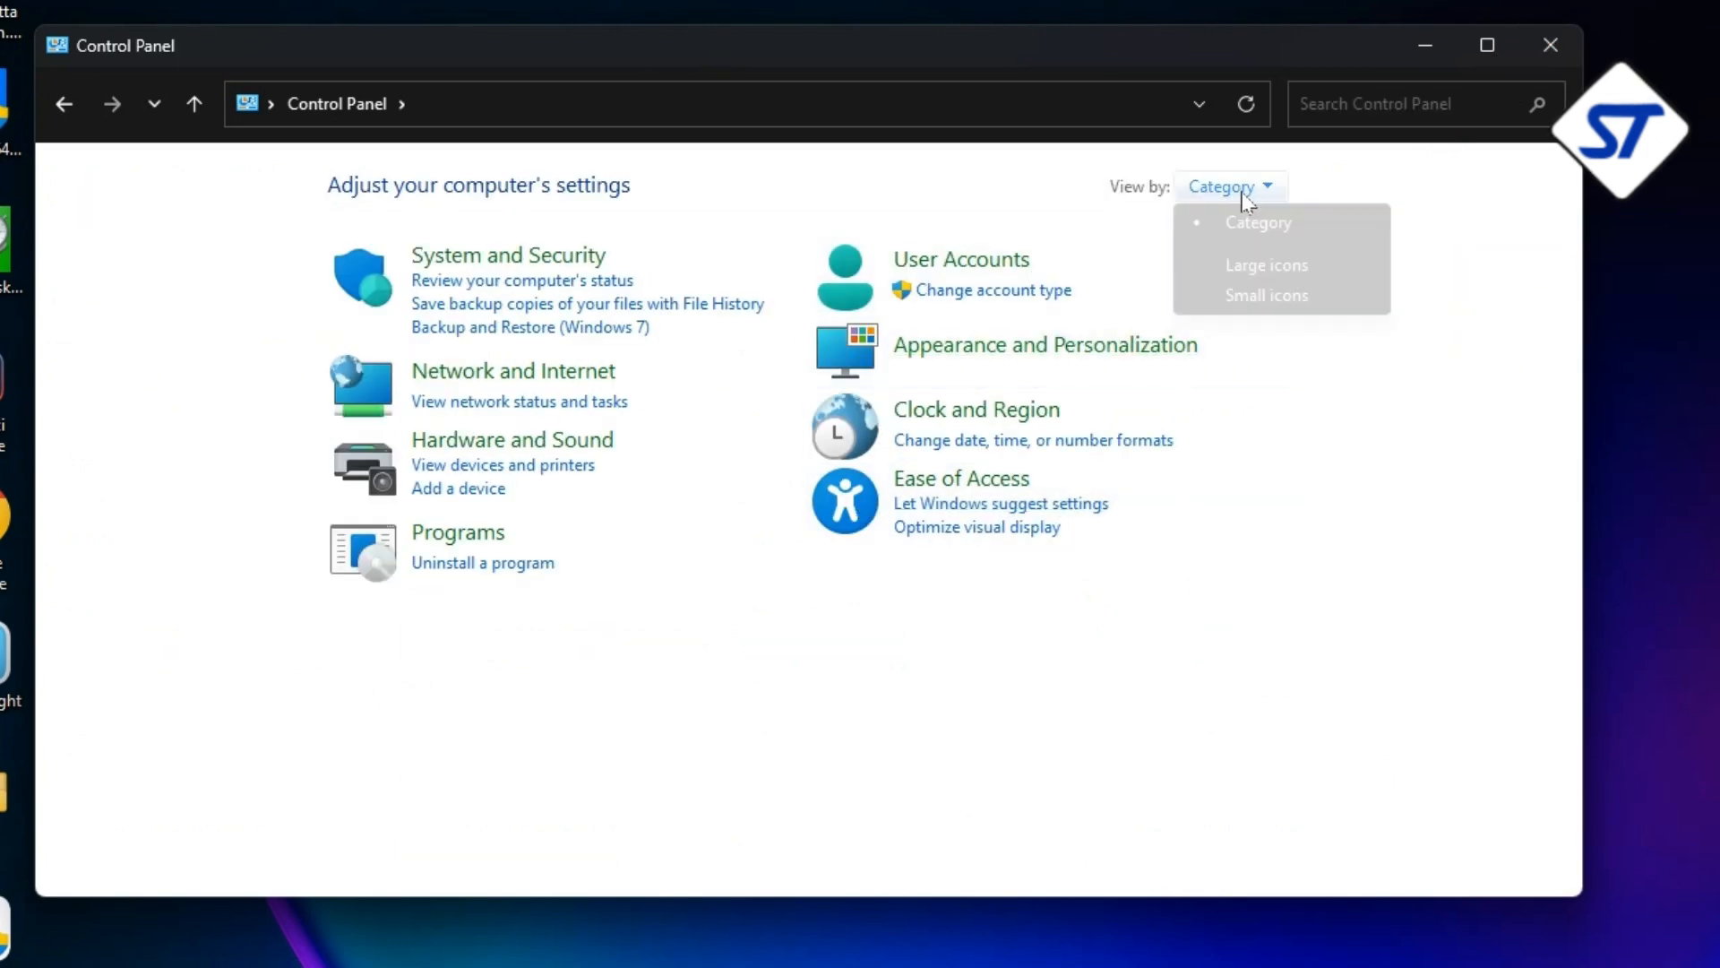
left_click(1240, 229)
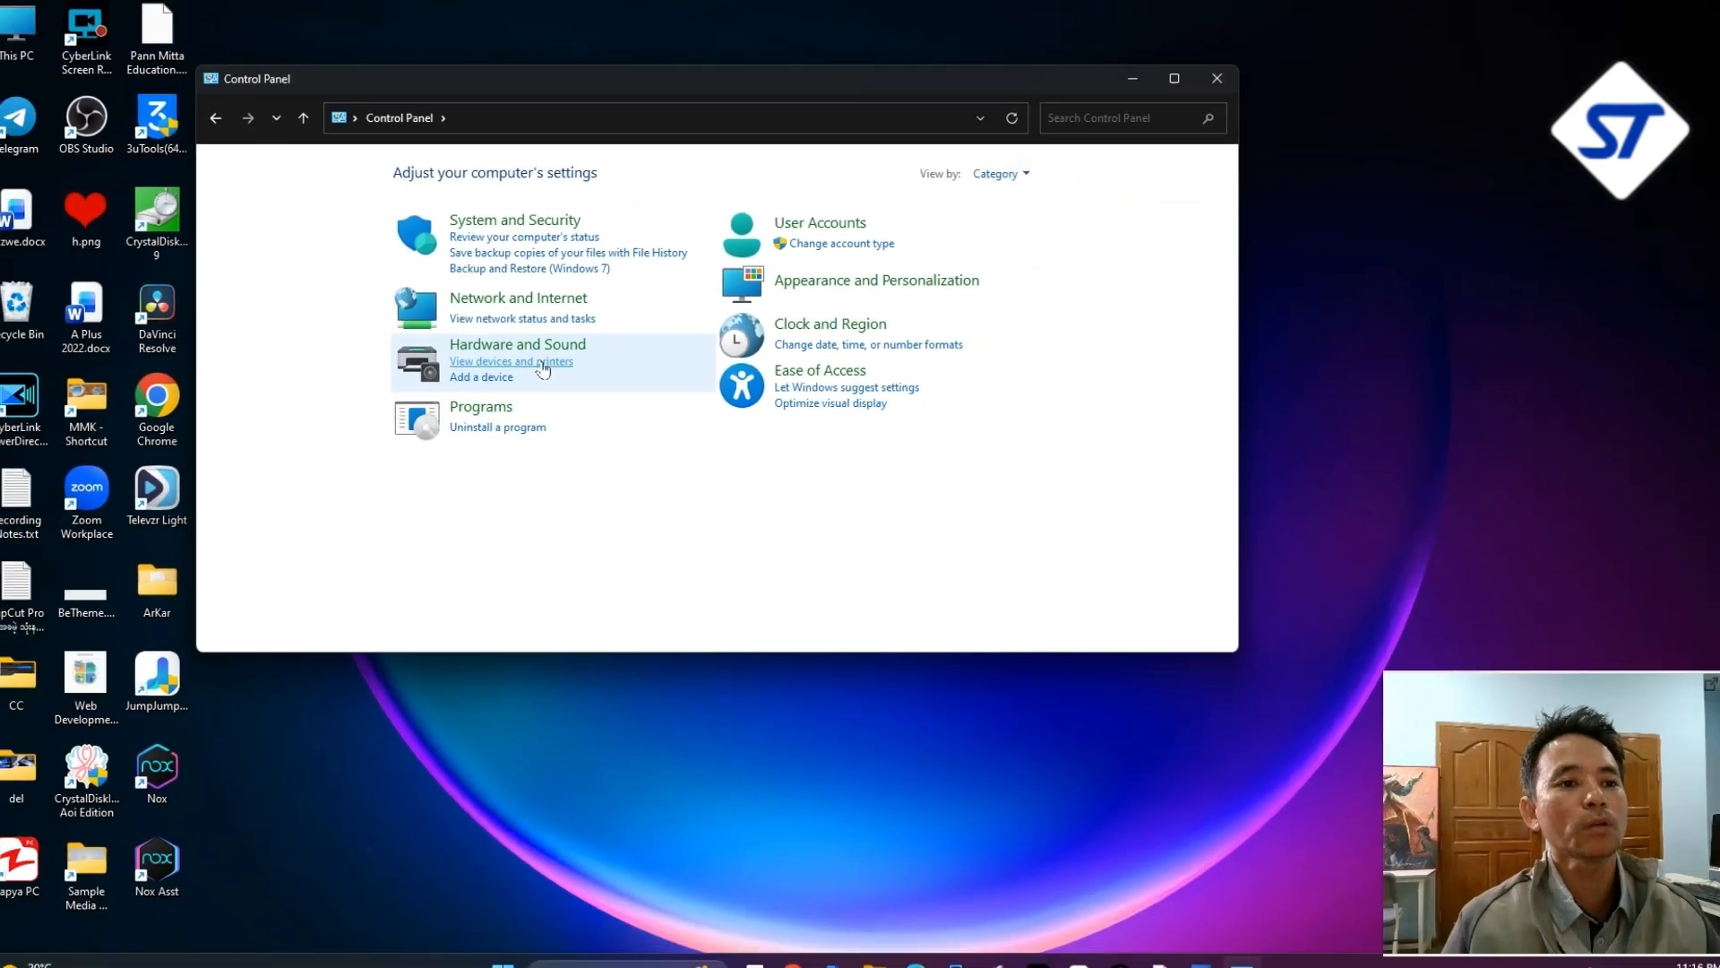
left_click(550, 477)
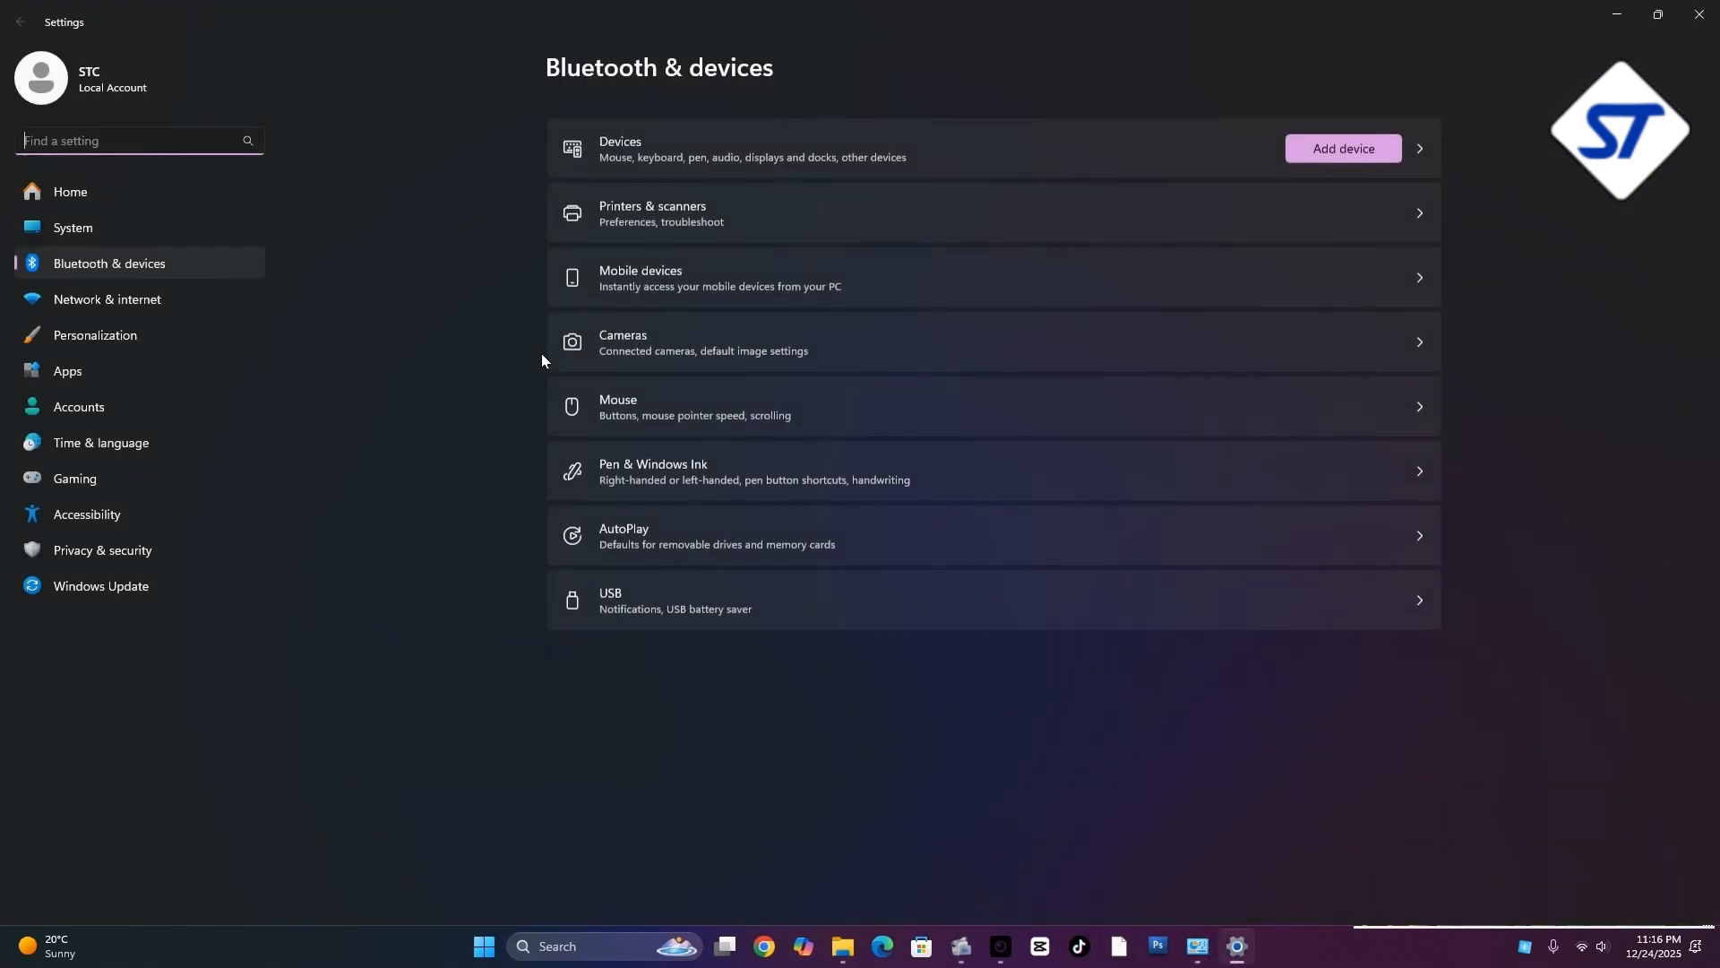
left_click(1699, 15)
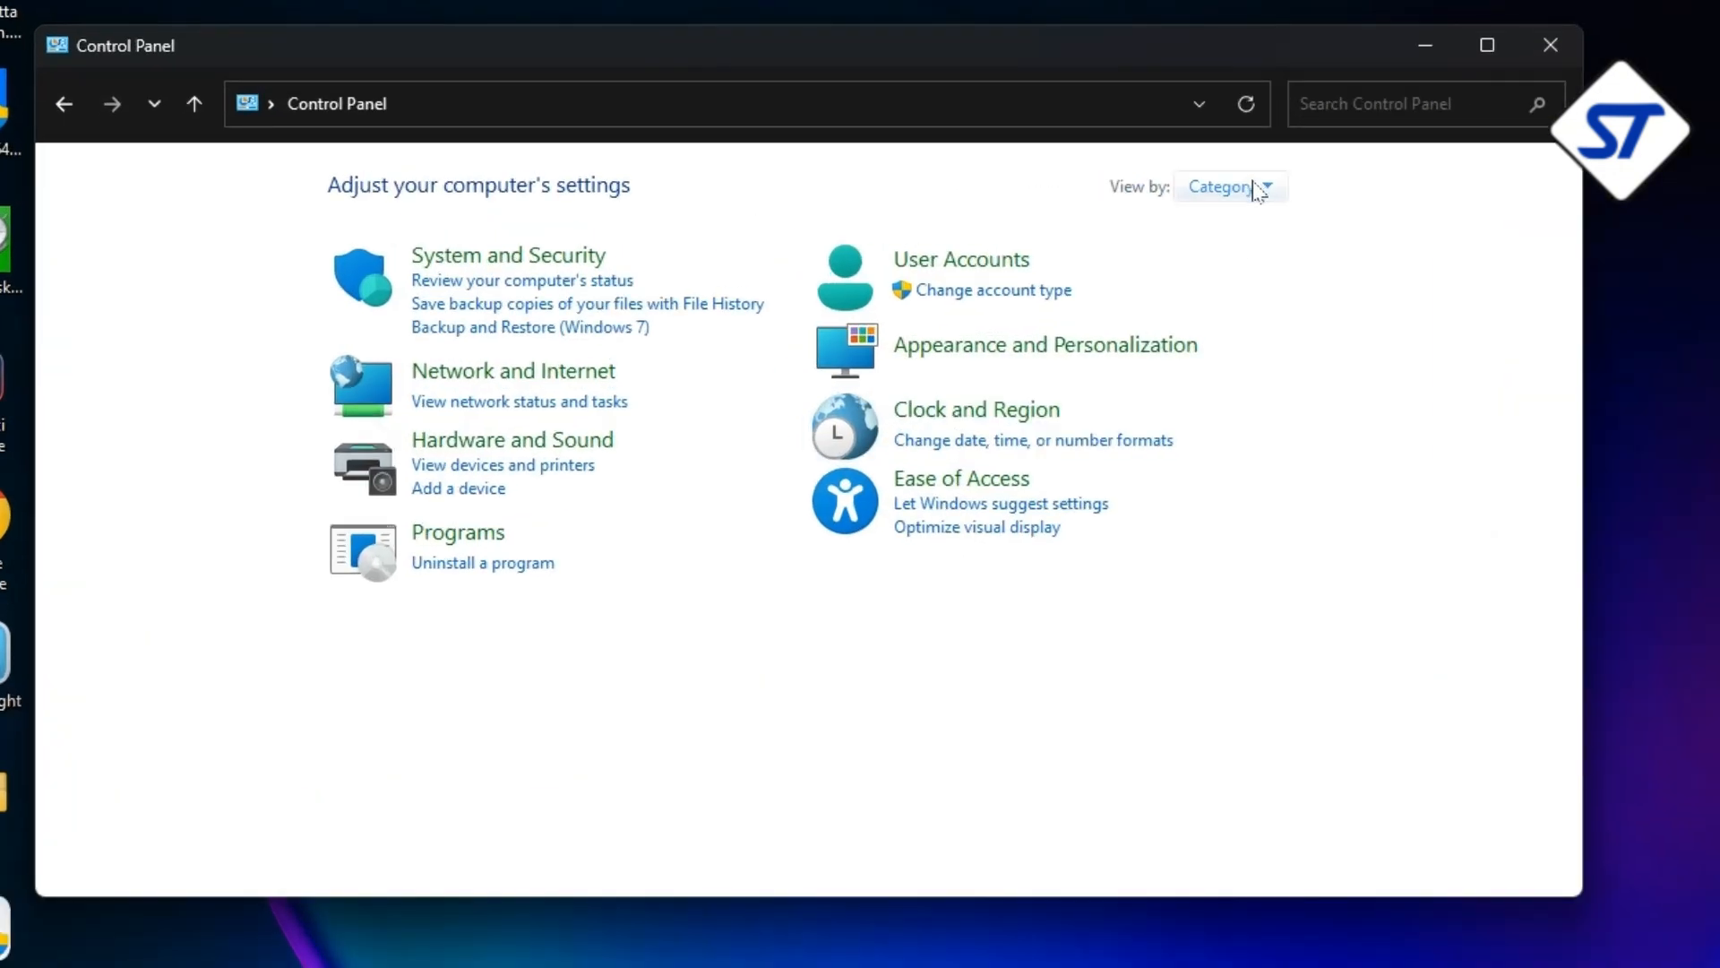
Switch the Control Panel view to Large icons and open Devices and Printers
left_click(1003, 173)
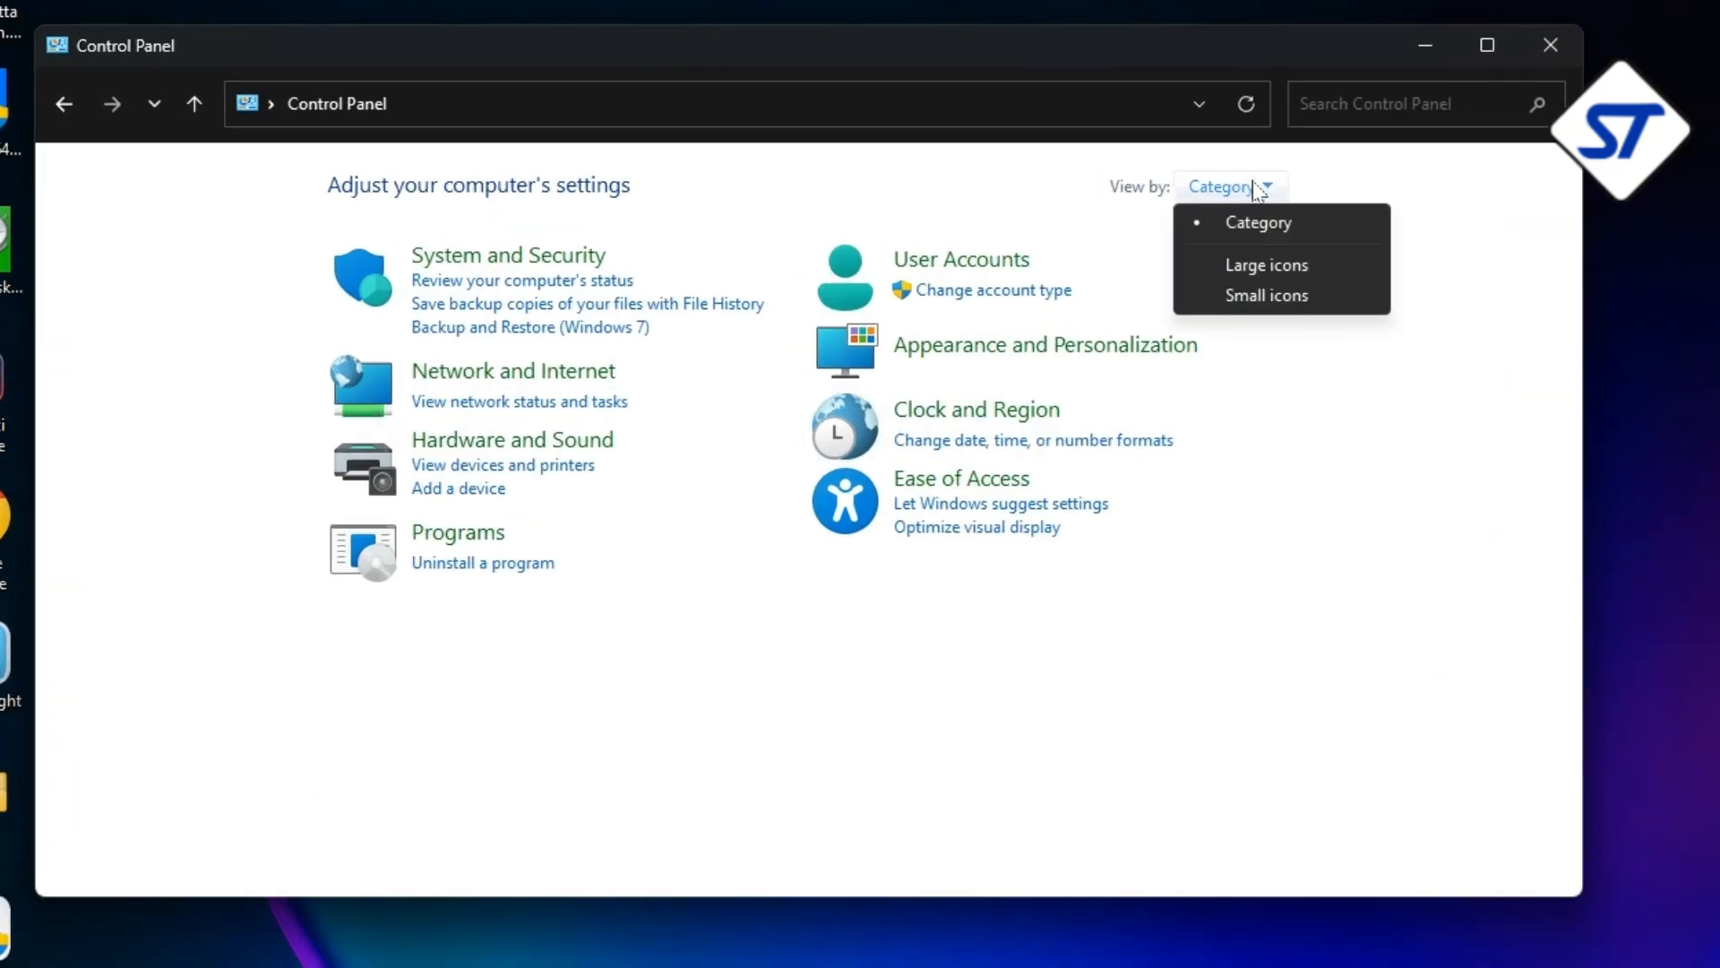
left_click(1250, 269)
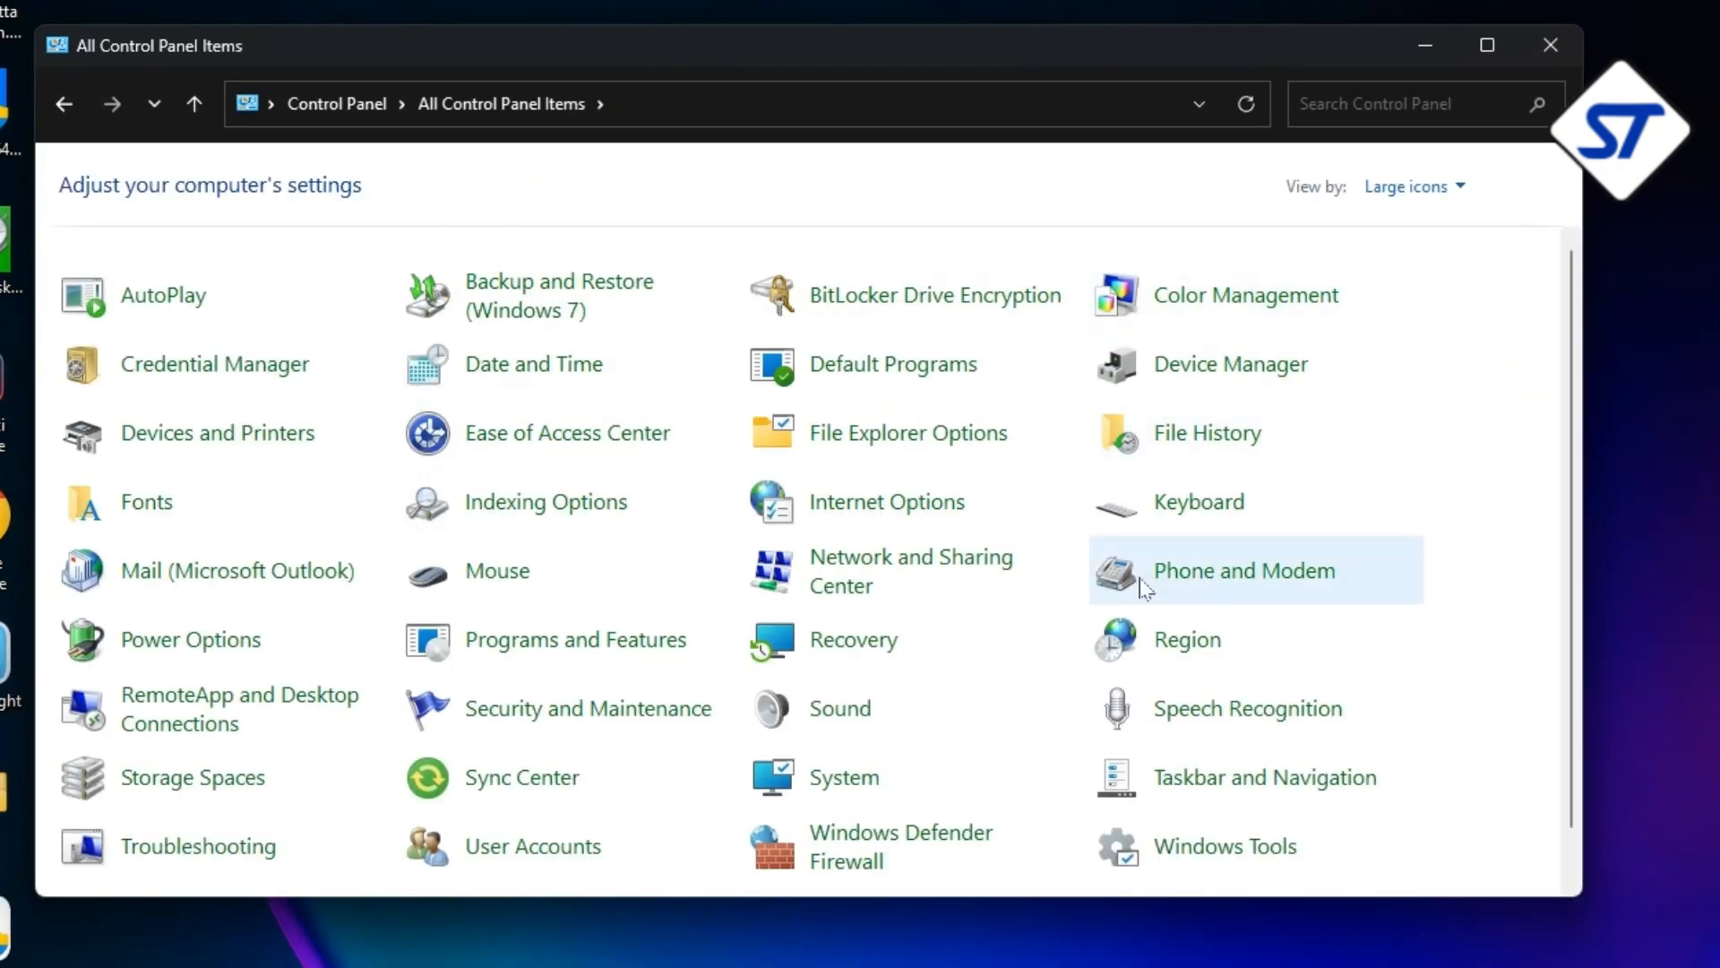
scroll(1148, 576, "down", 1)
key("d")
key("d")
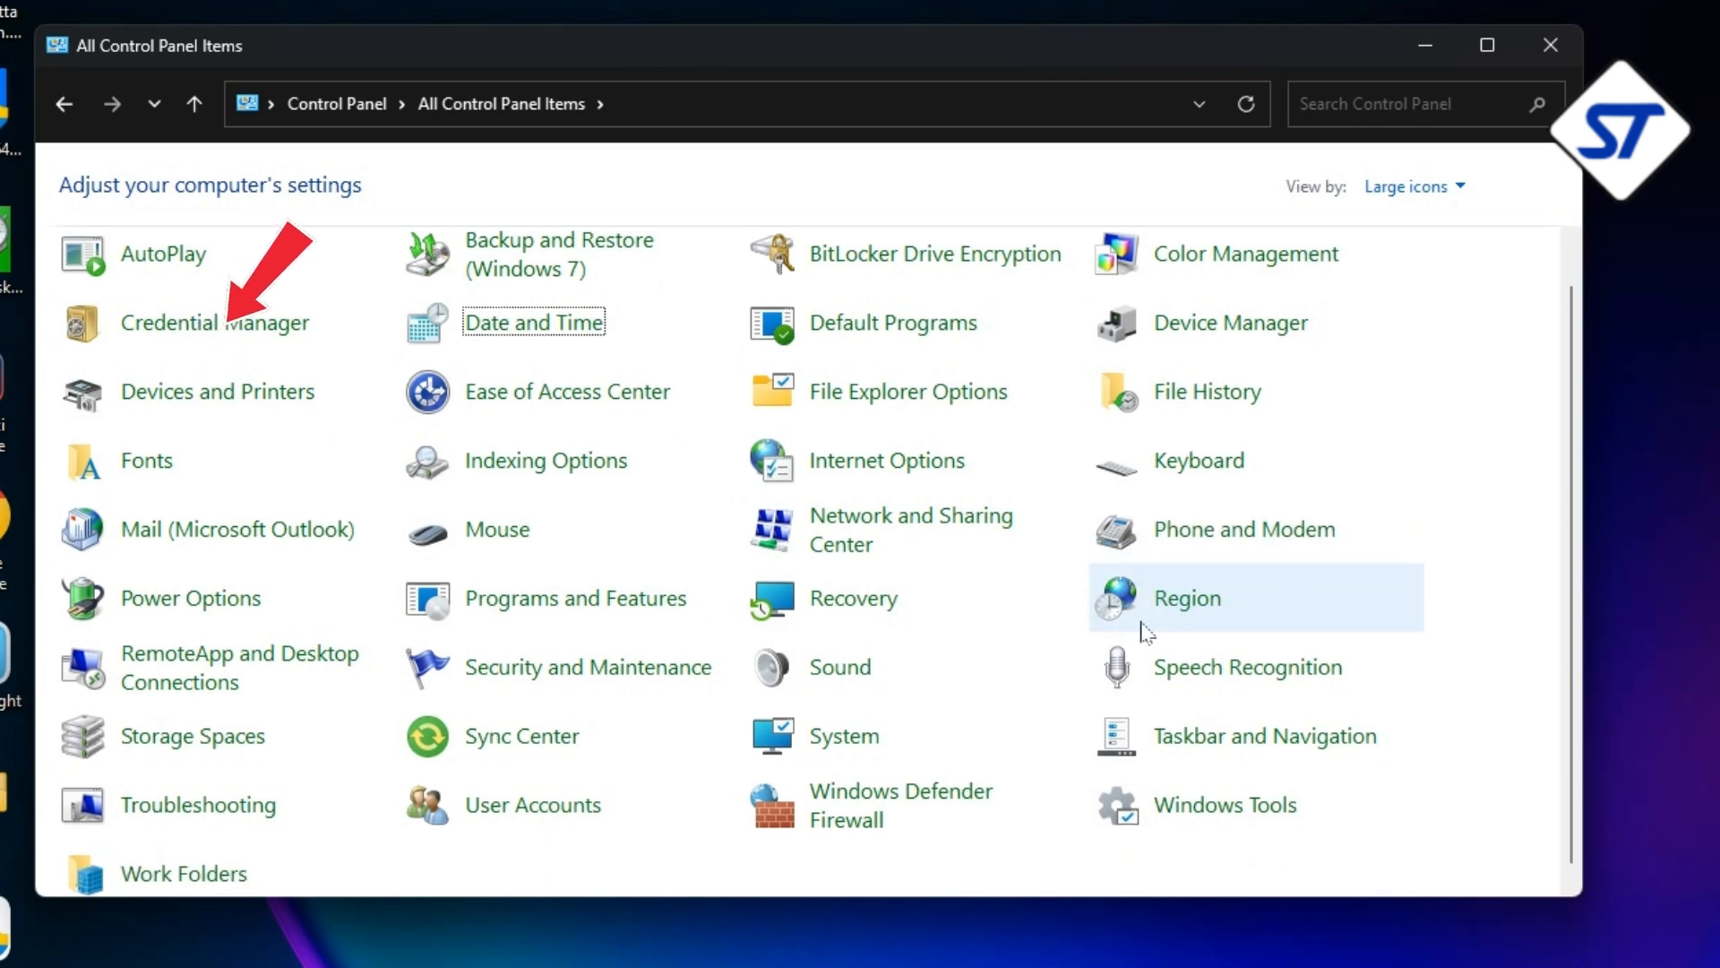
key("d")
key("d")
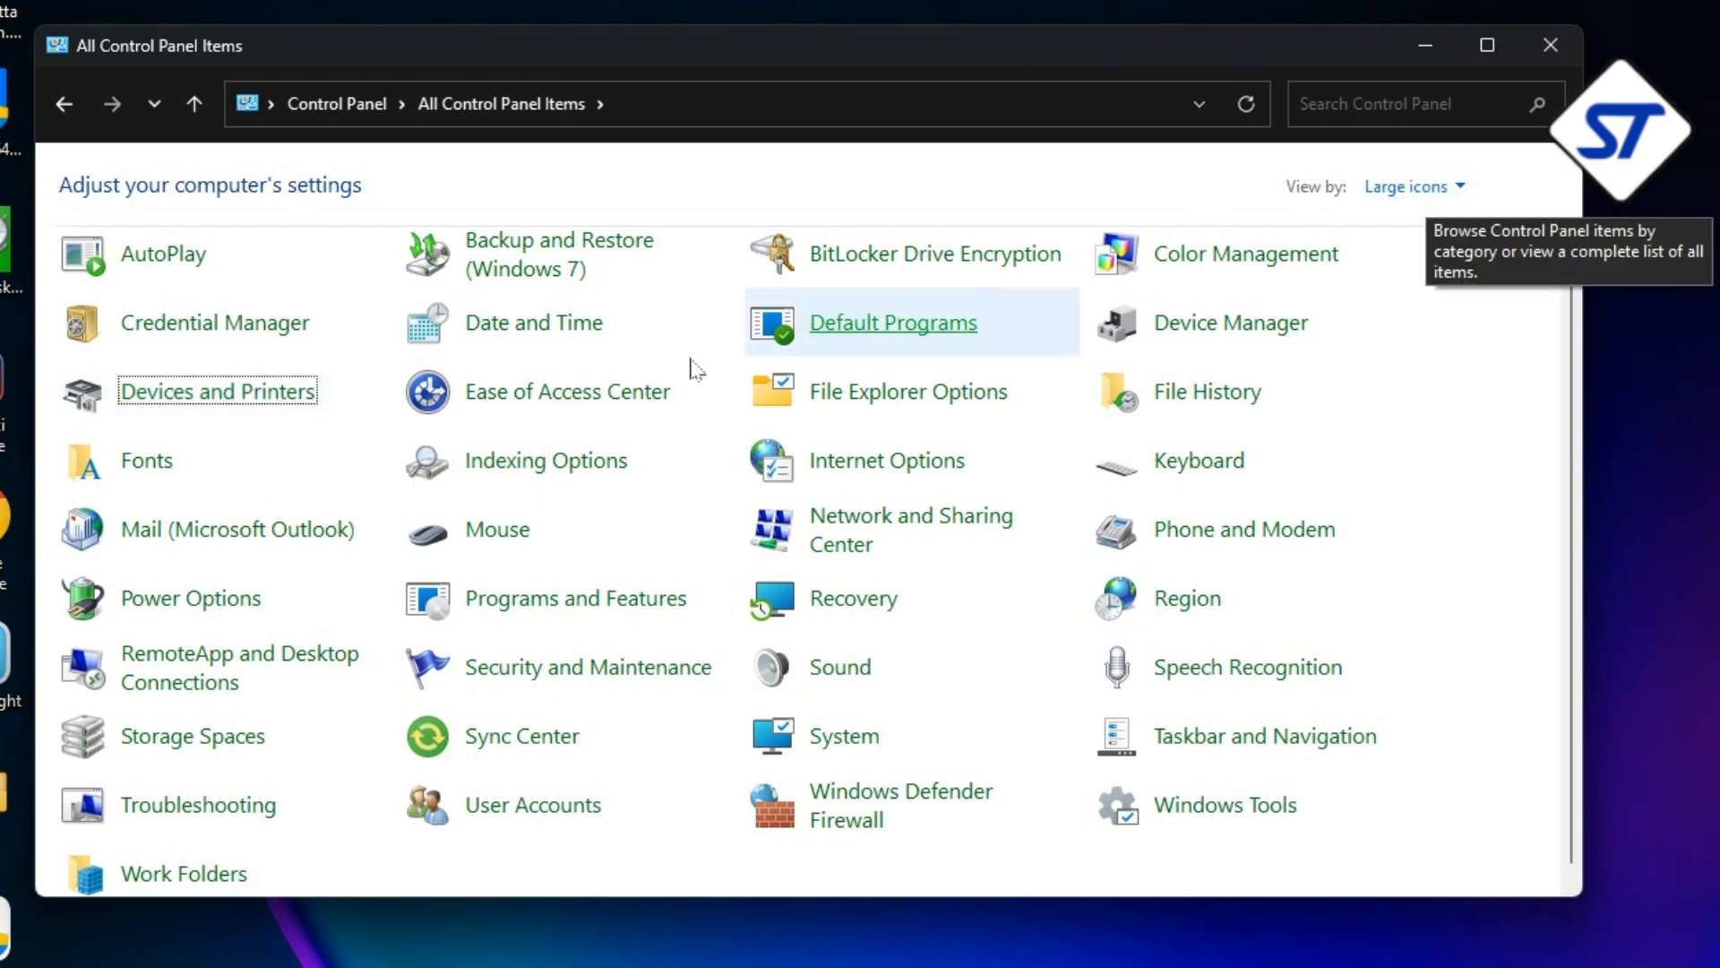
left_click(277, 403)
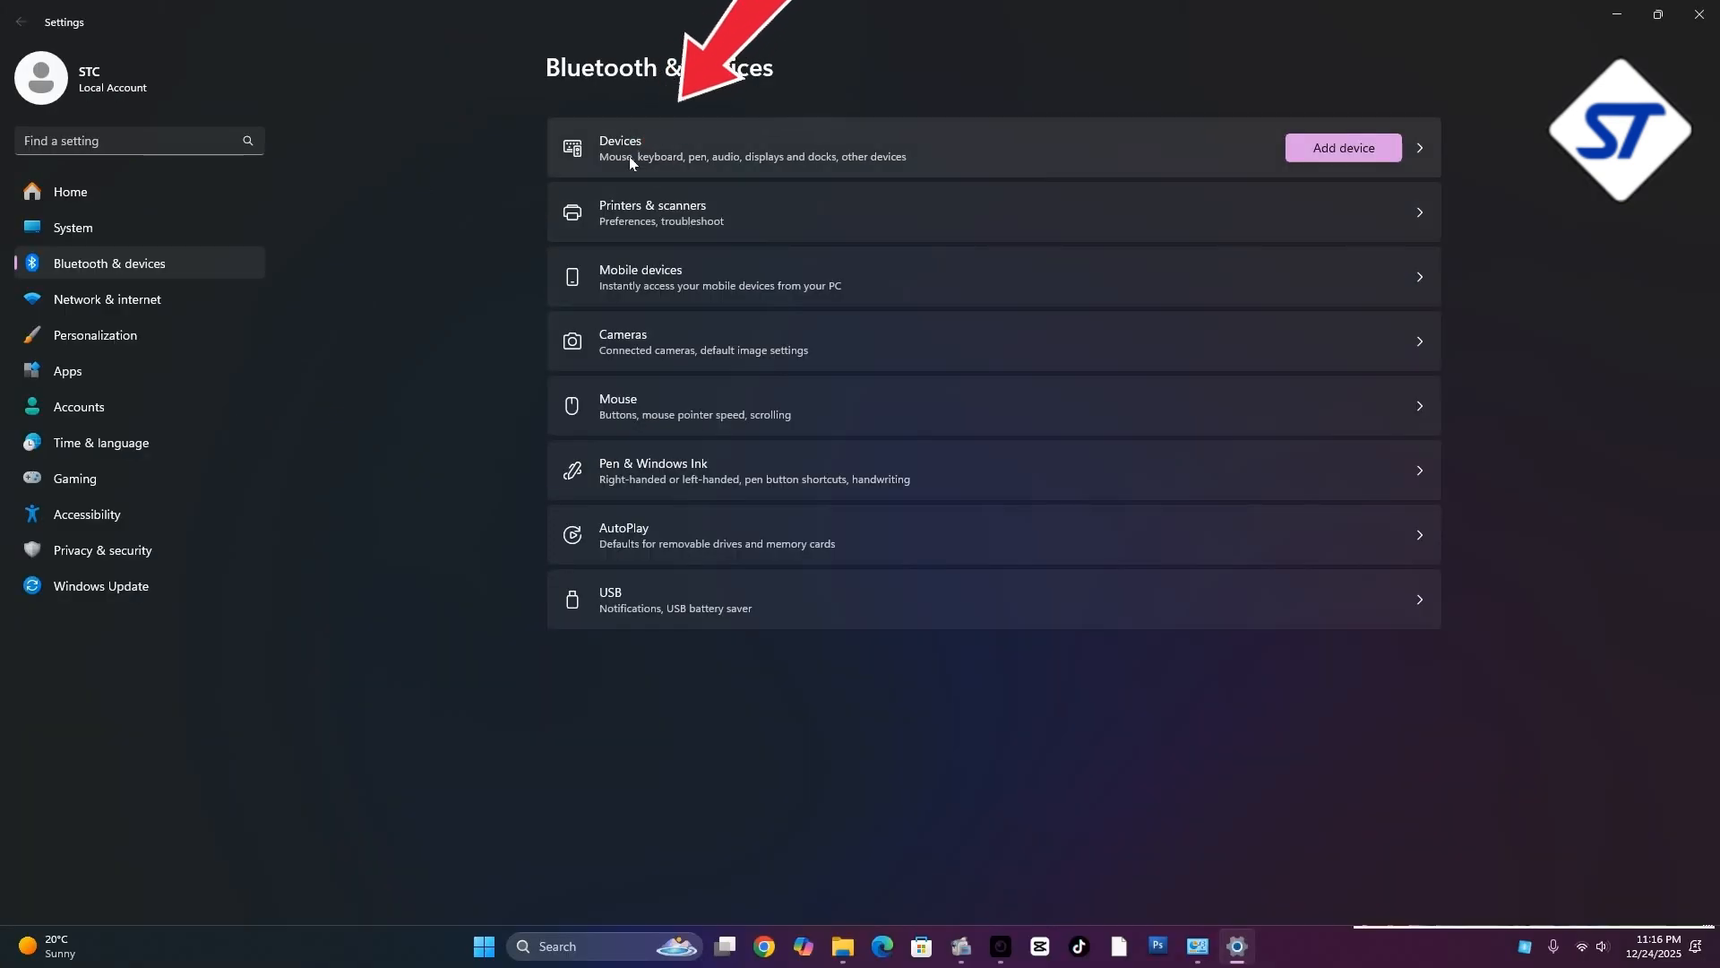
Open More devices and printer settings from the Devices page and maximize the Devices and Printers window
left_click(629, 158)
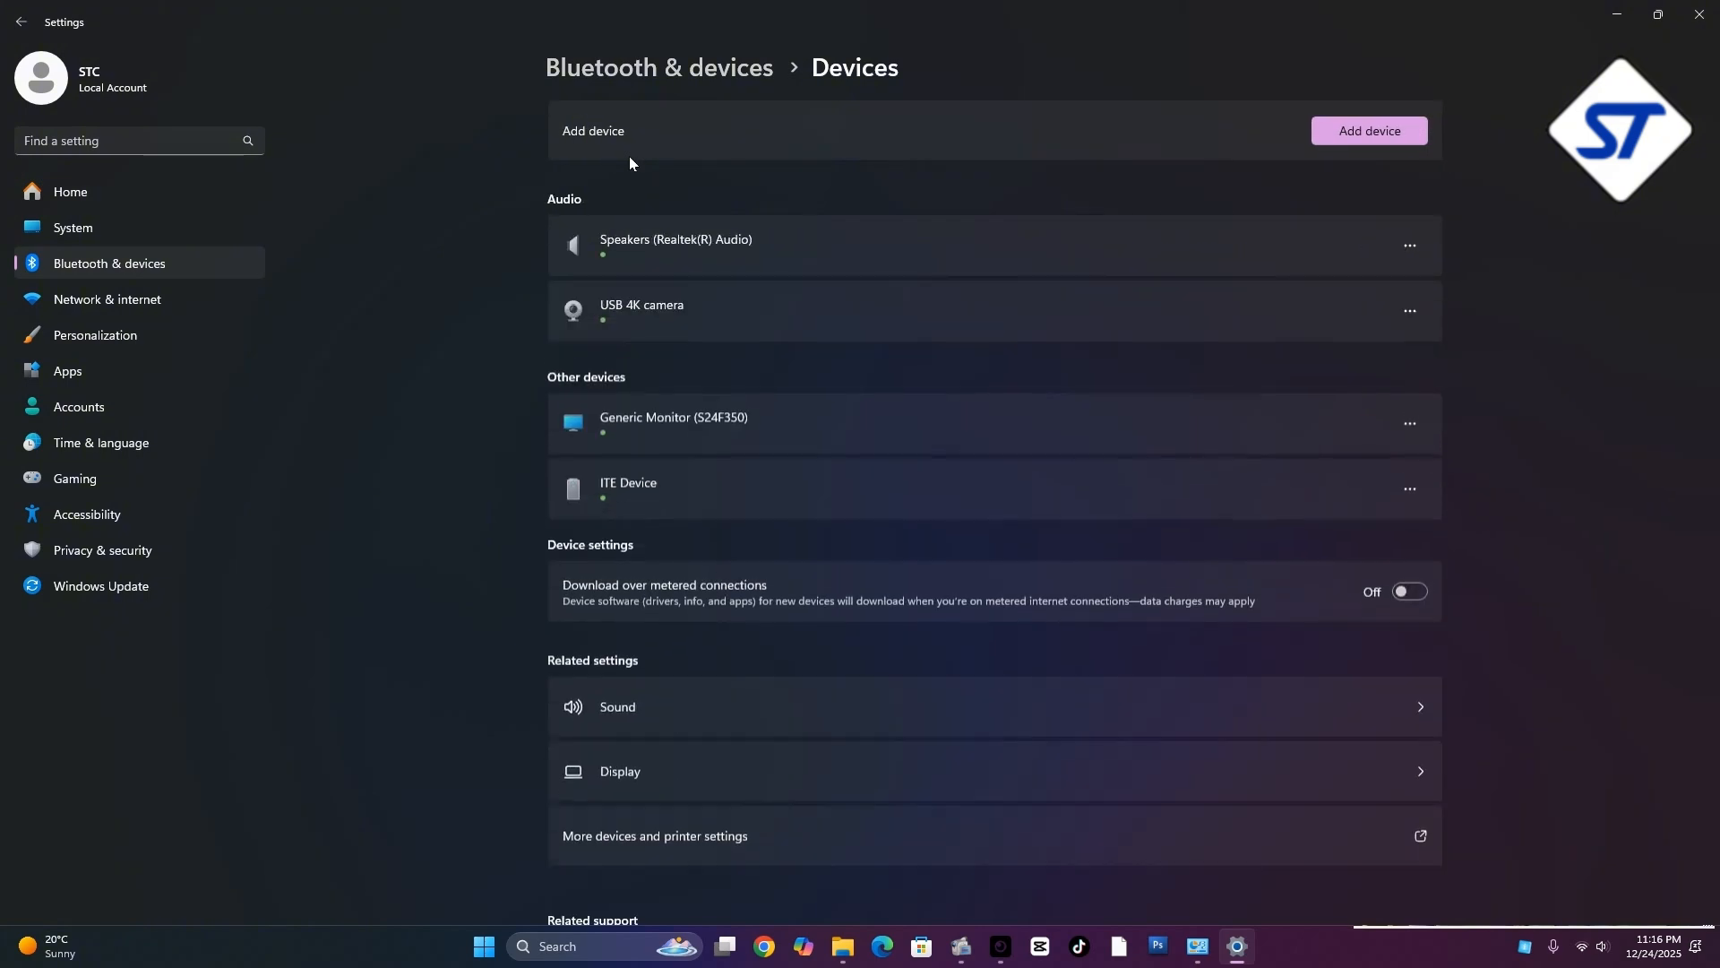
scroll(676, 380, "down", 4)
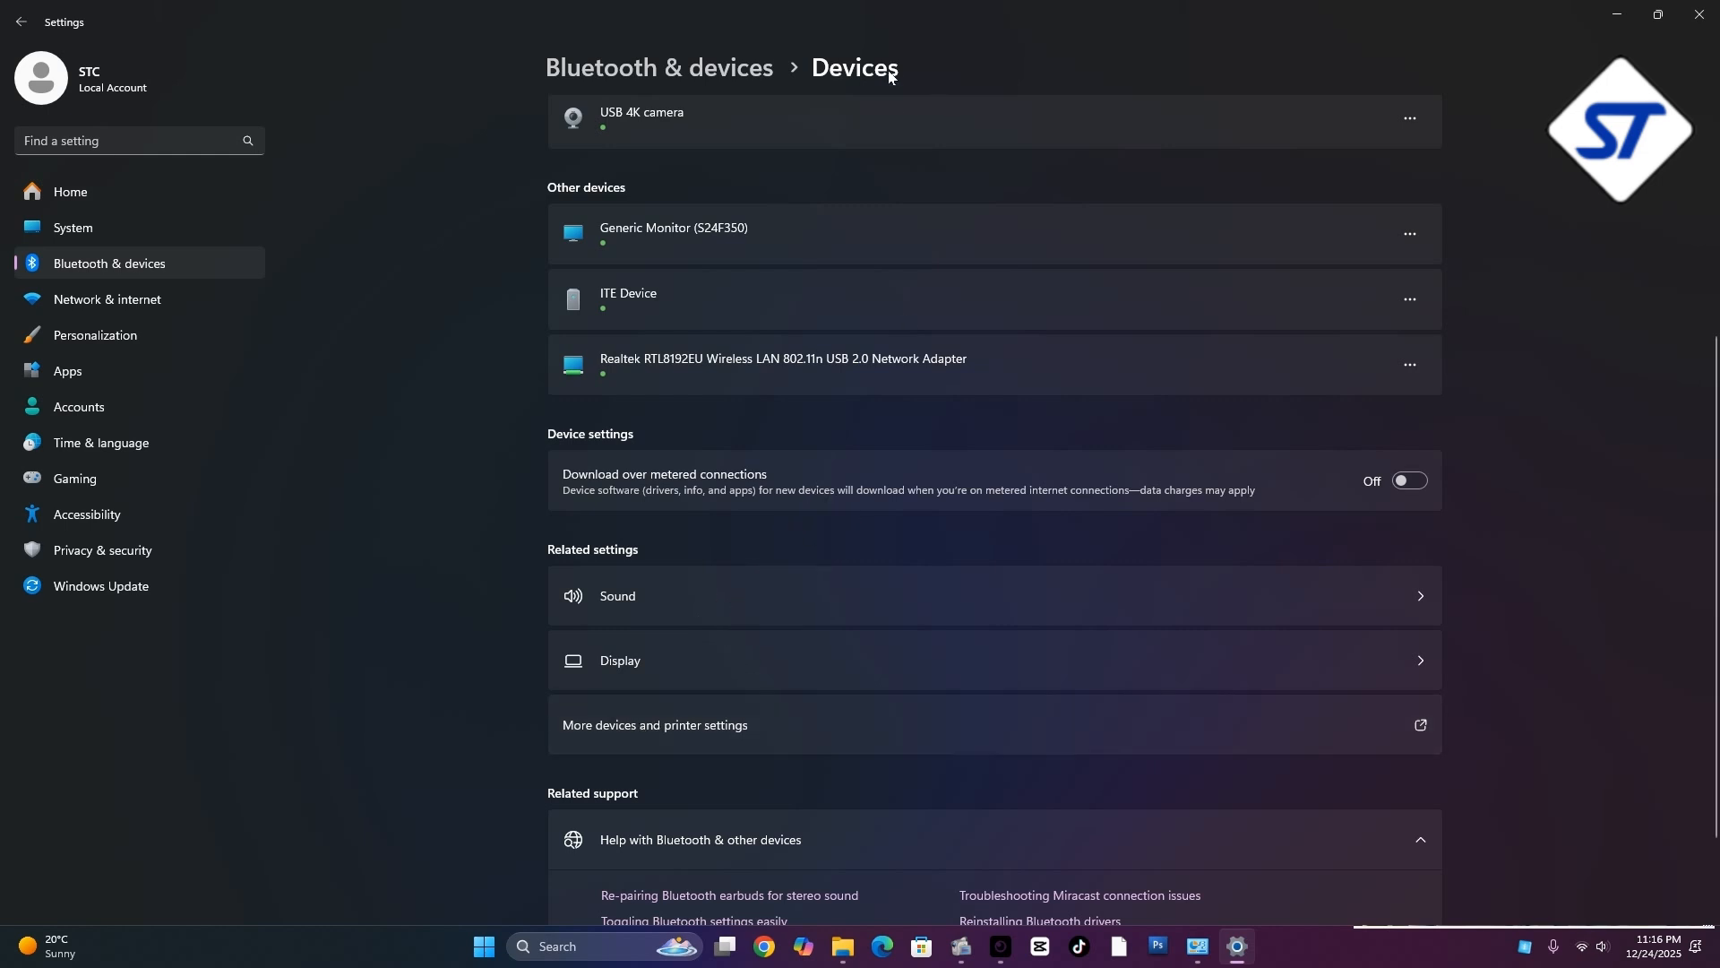
left_click(637, 731)
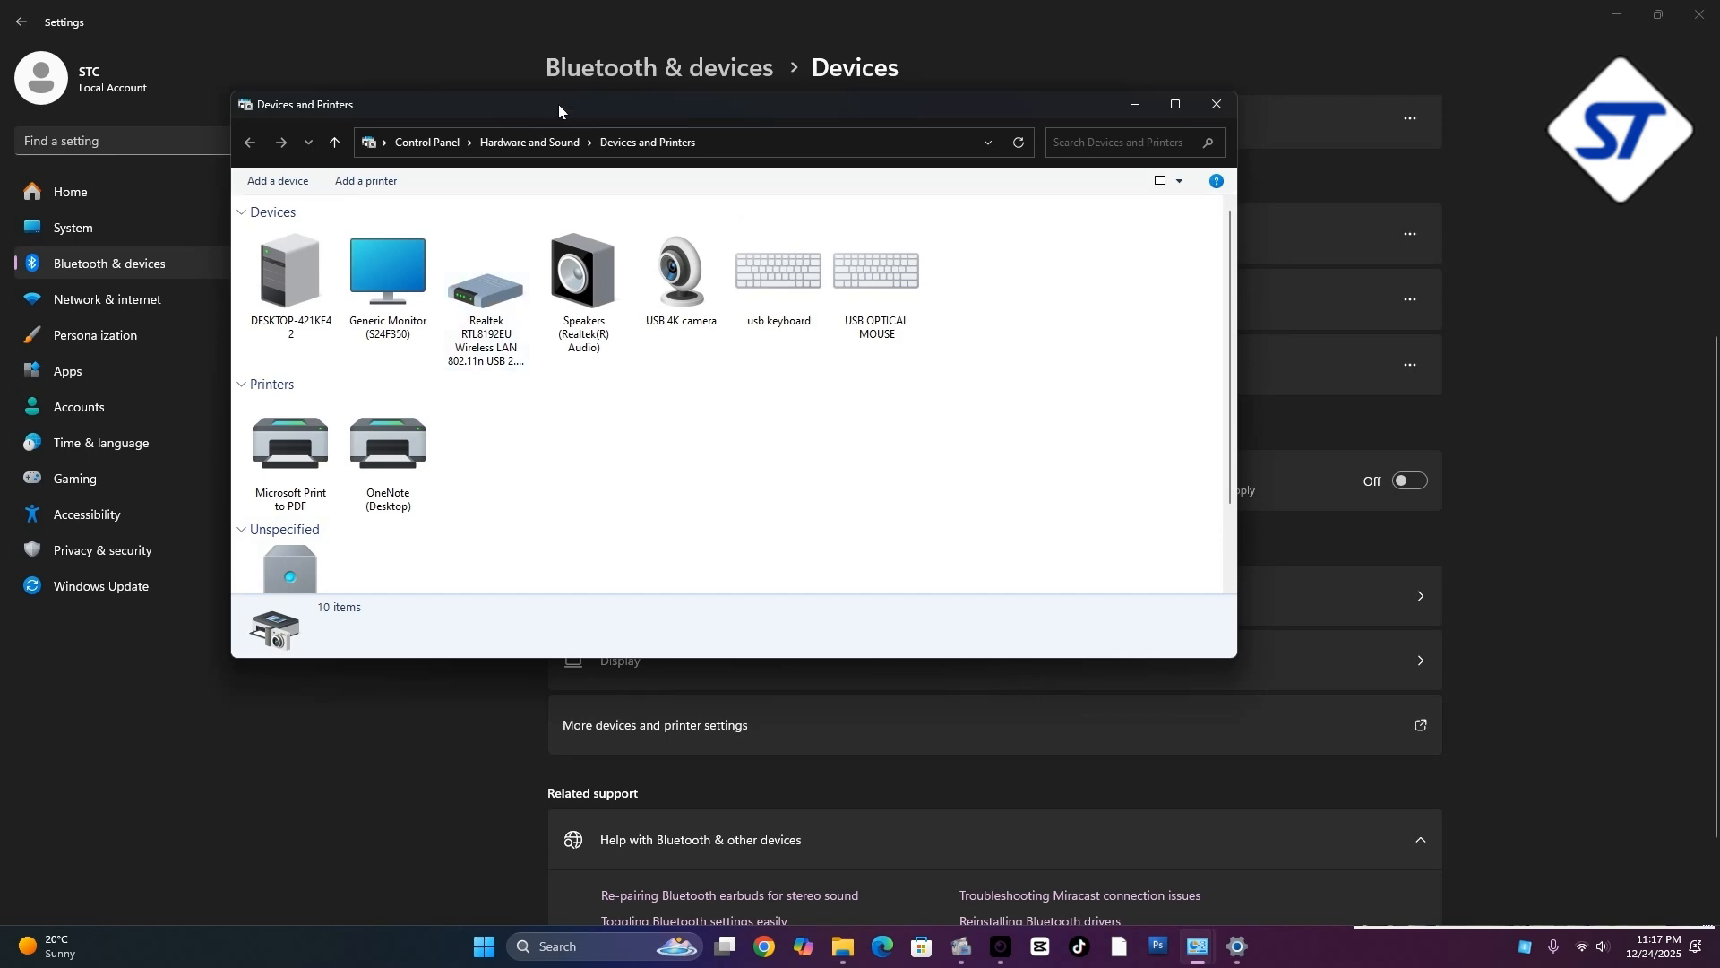
left_click_drag(559, 106, 682, 113)
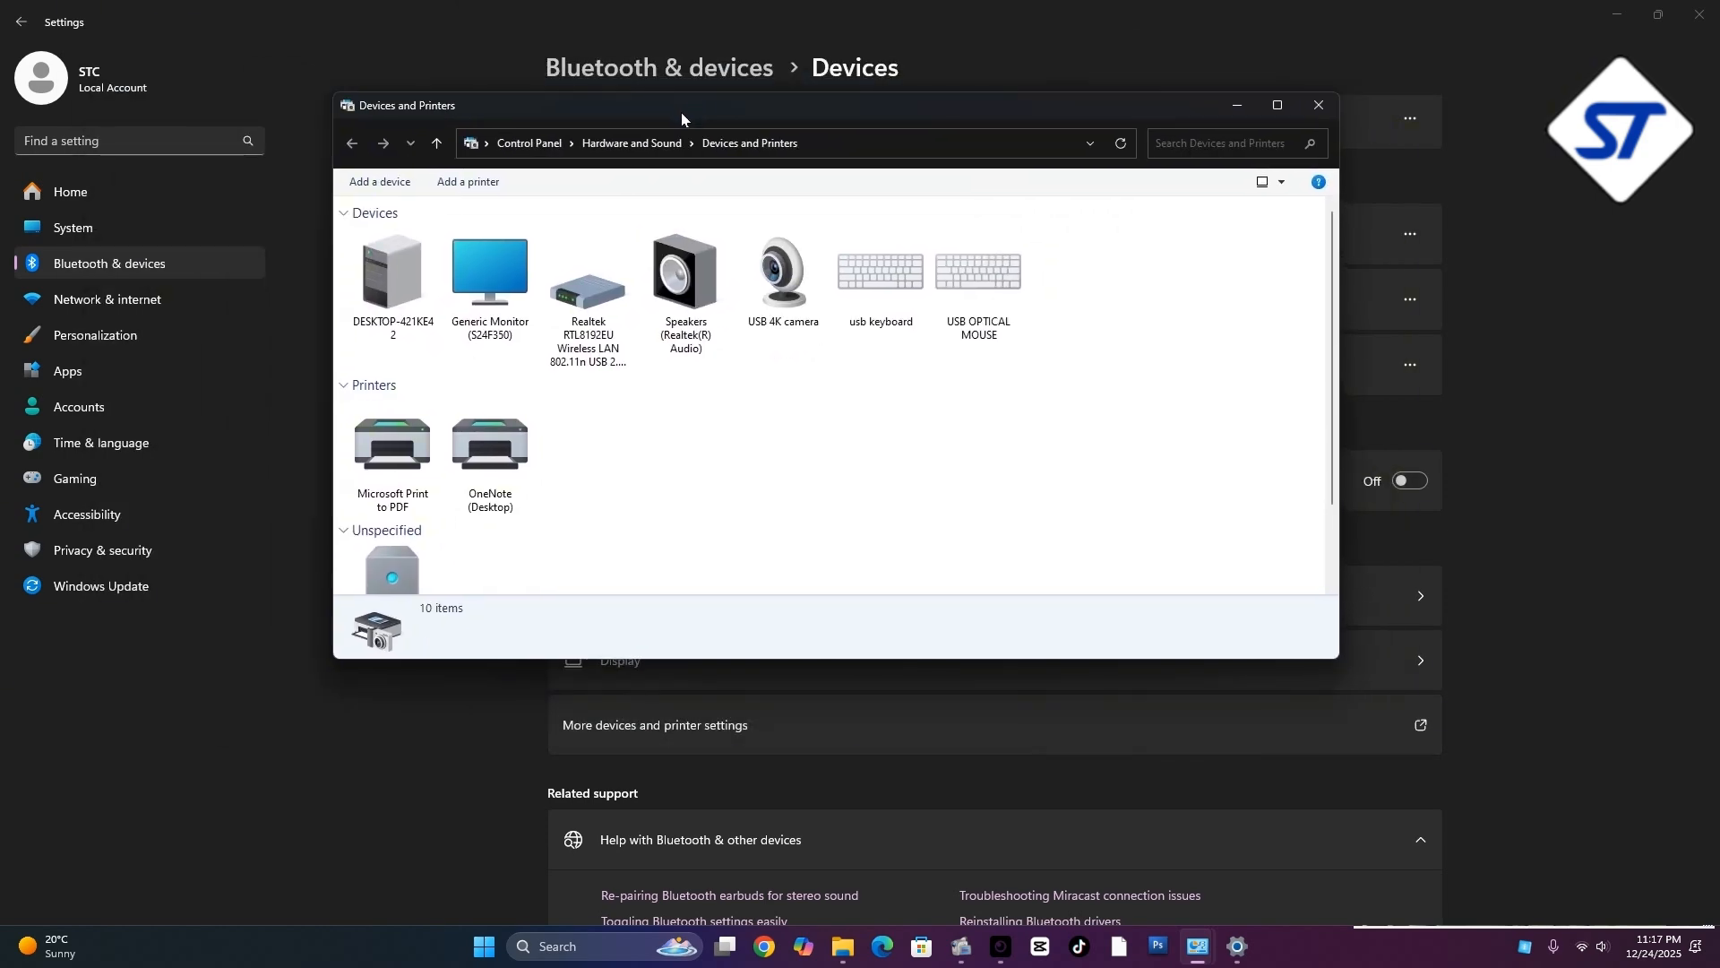
double_click(681, 110)
Examine which printers are installed in the Printers group and close the open windows
left_click_drag(549, 401, 427, 383)
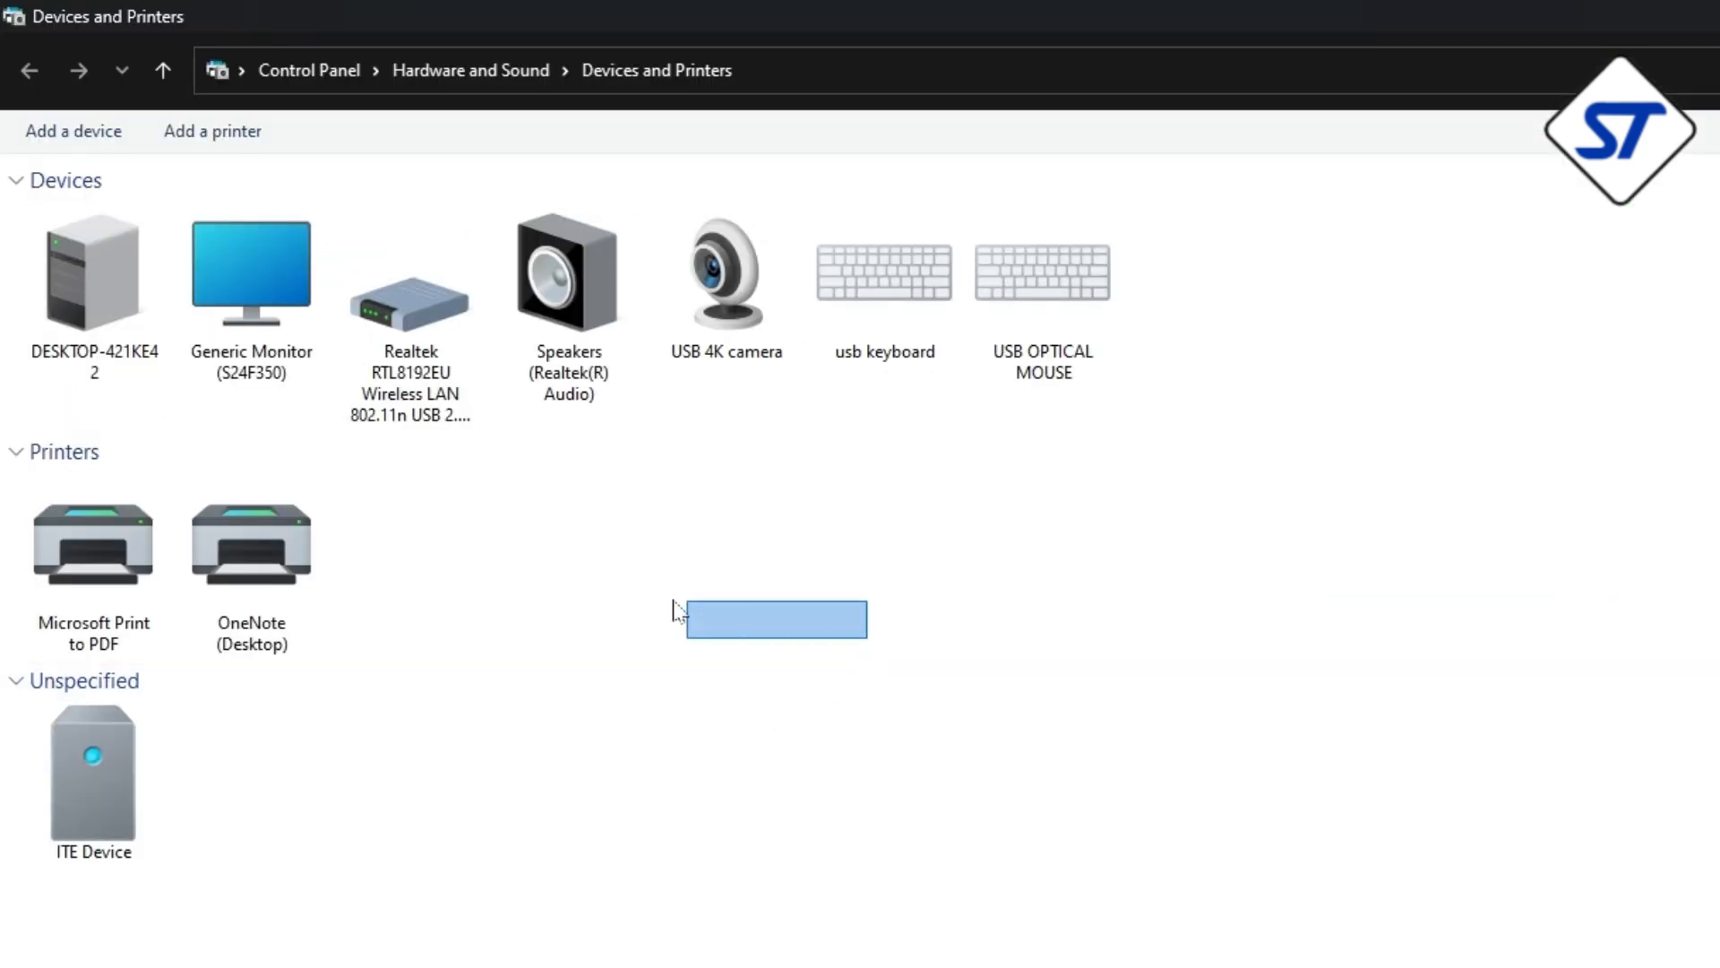
left_click_drag(678, 612, 18, 497)
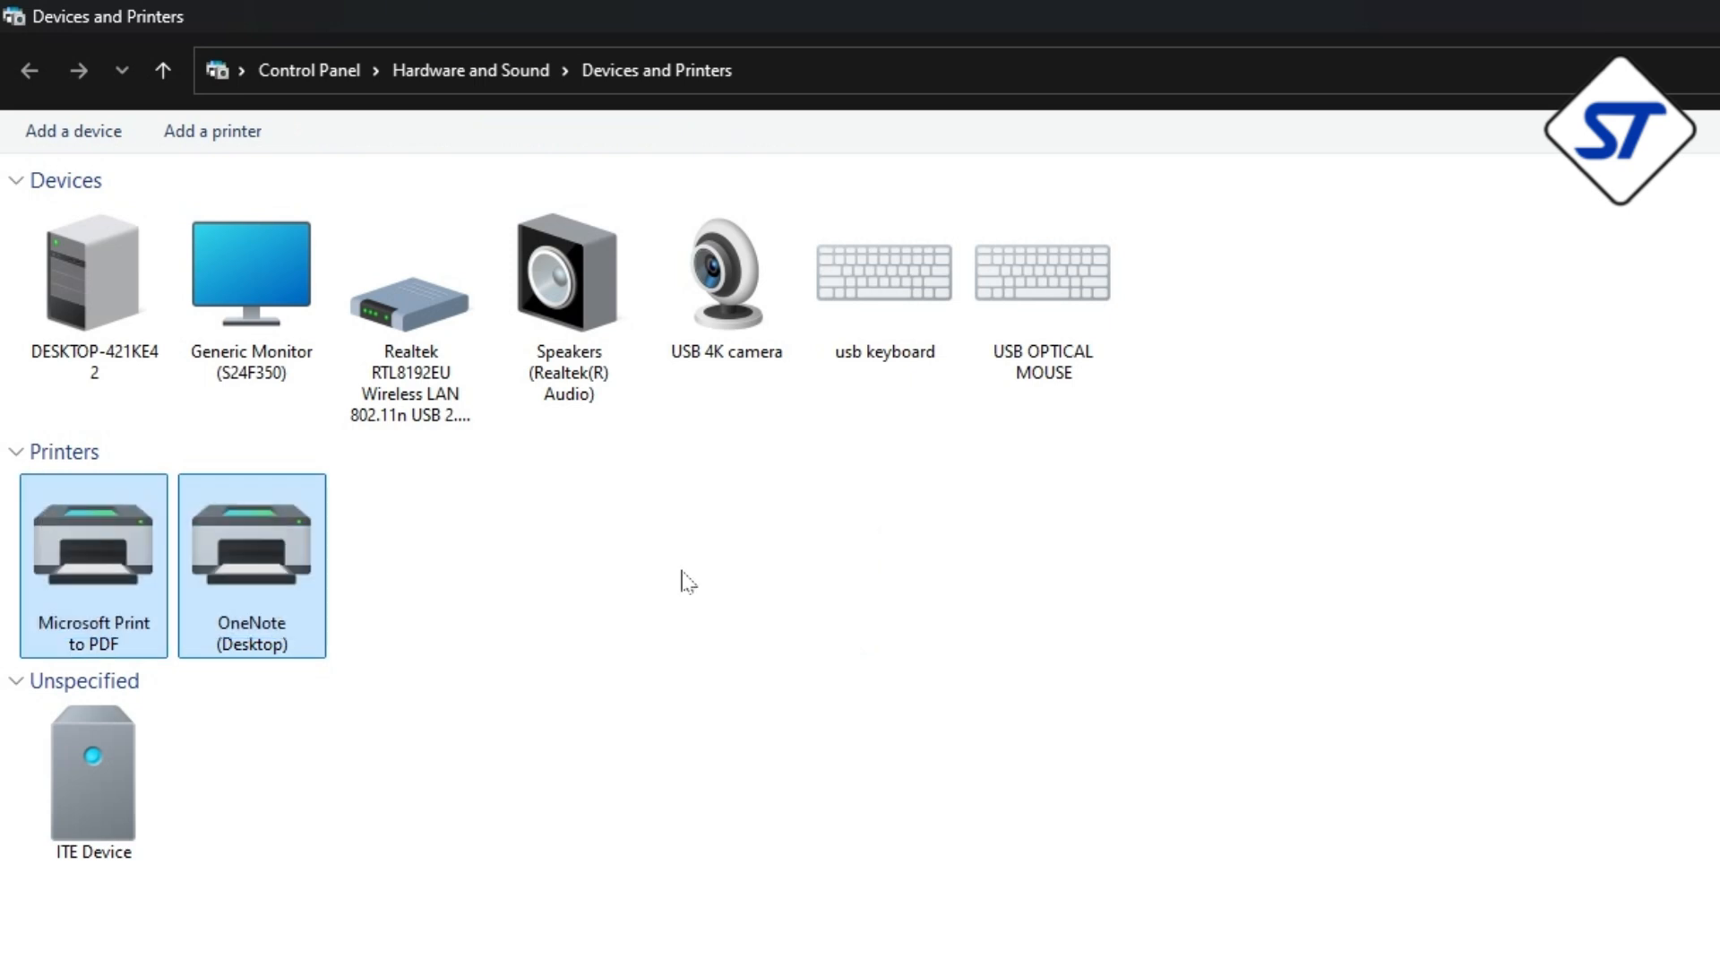
left_click(751, 588)
left_click_drag(534, 608, 344, 503)
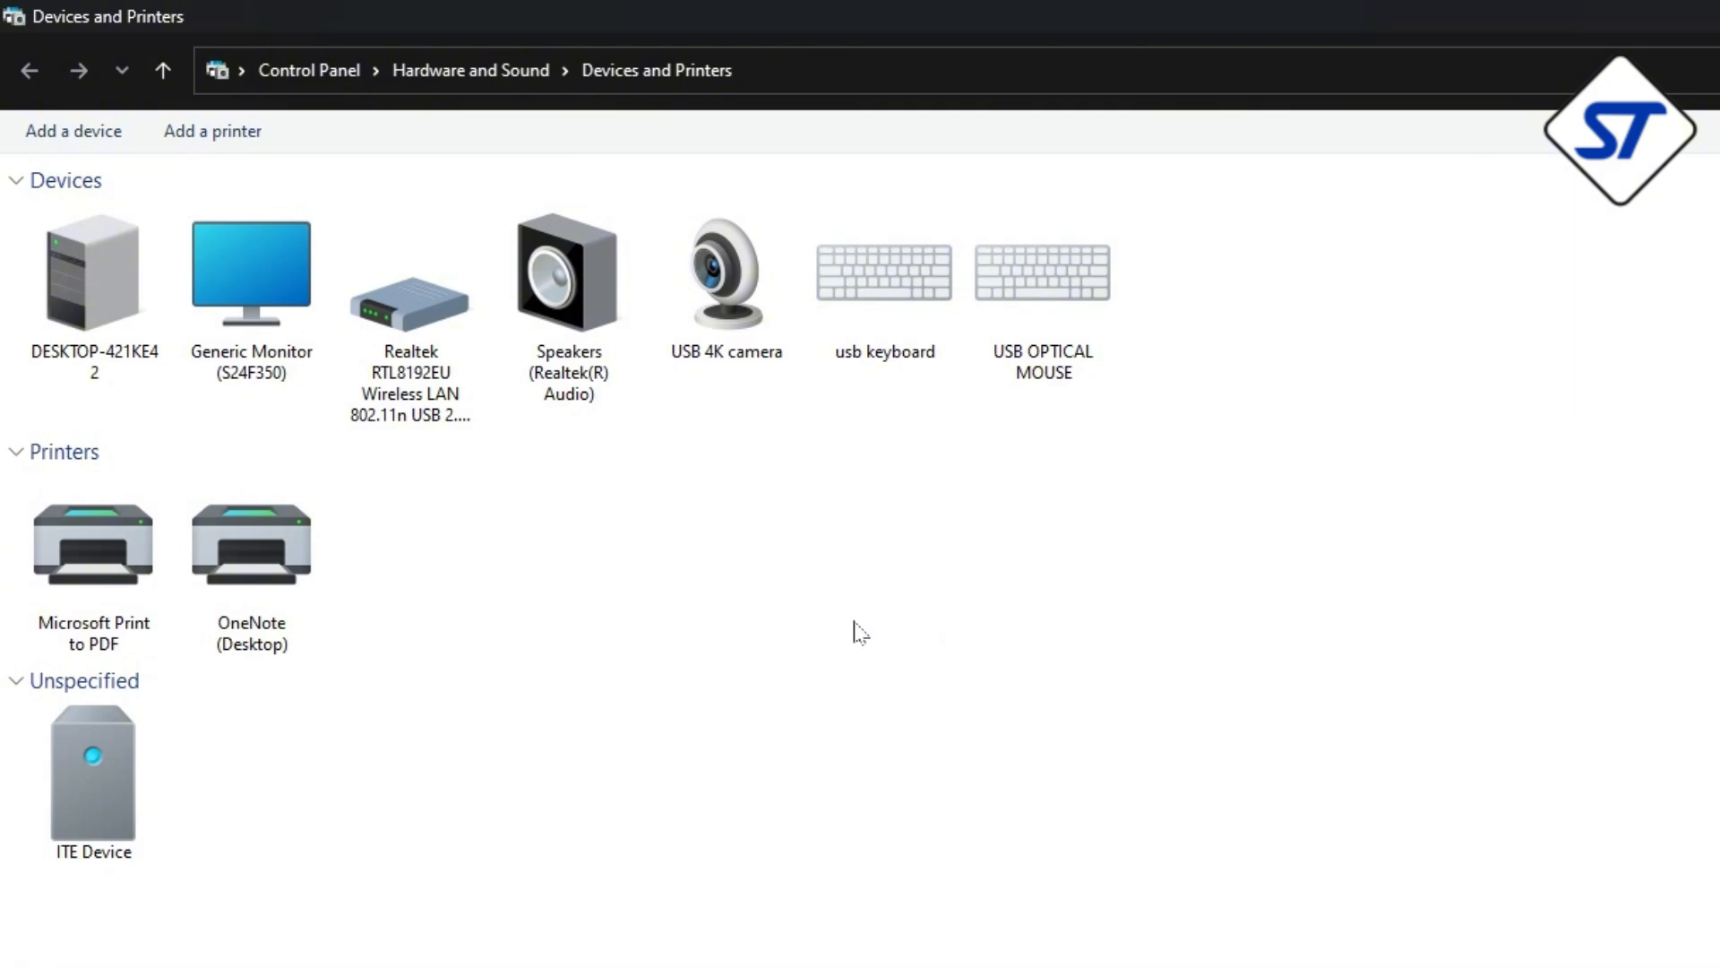
left_click_drag(854, 623, 554, 500)
left_click_drag(928, 629, 433, 495)
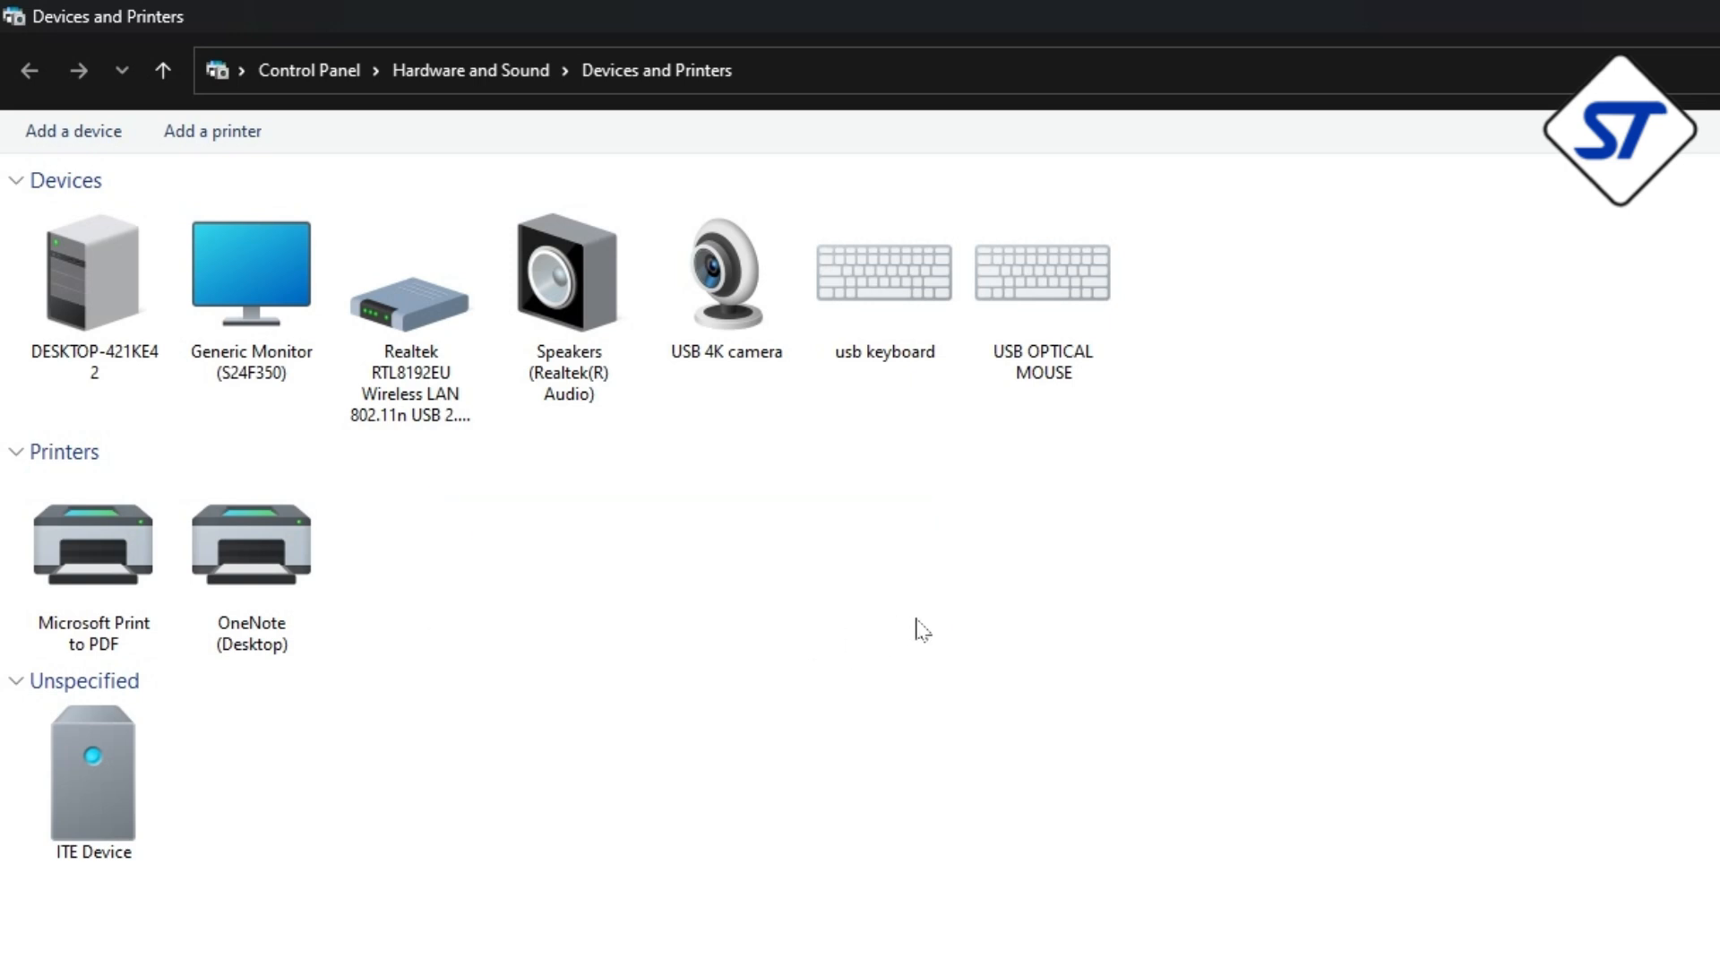
left_click_drag(918, 598, 35, 517)
left_click(695, 572)
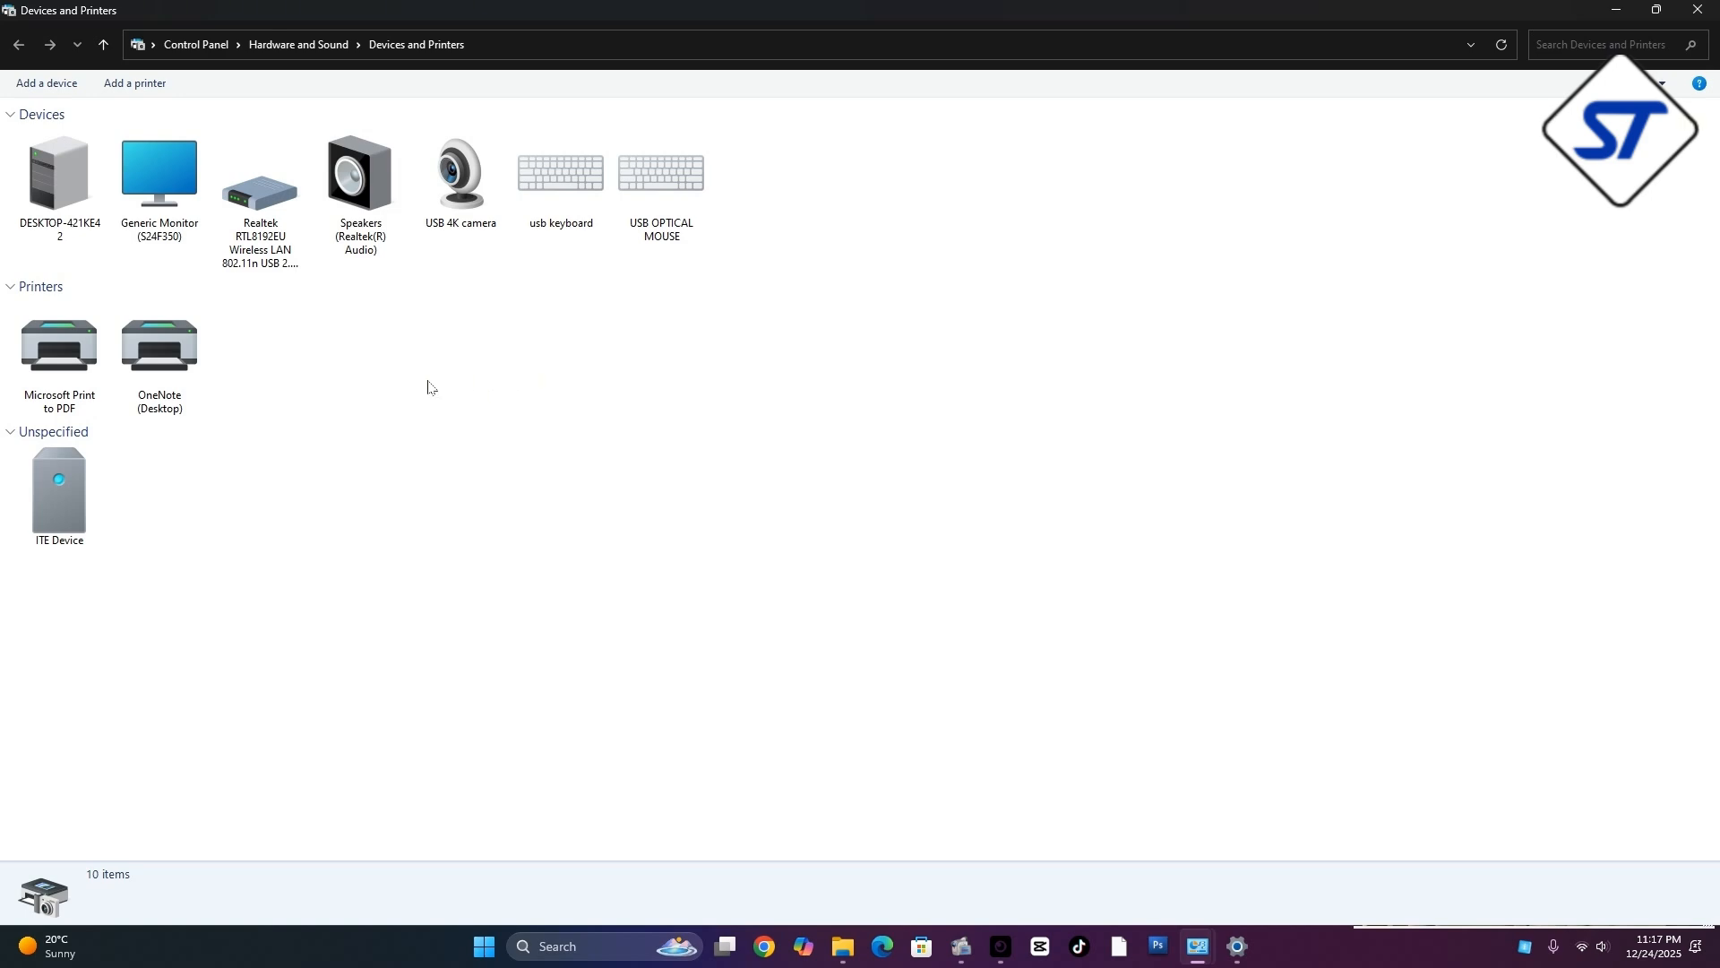
left_click(1696, 13)
left_click(1700, 13)
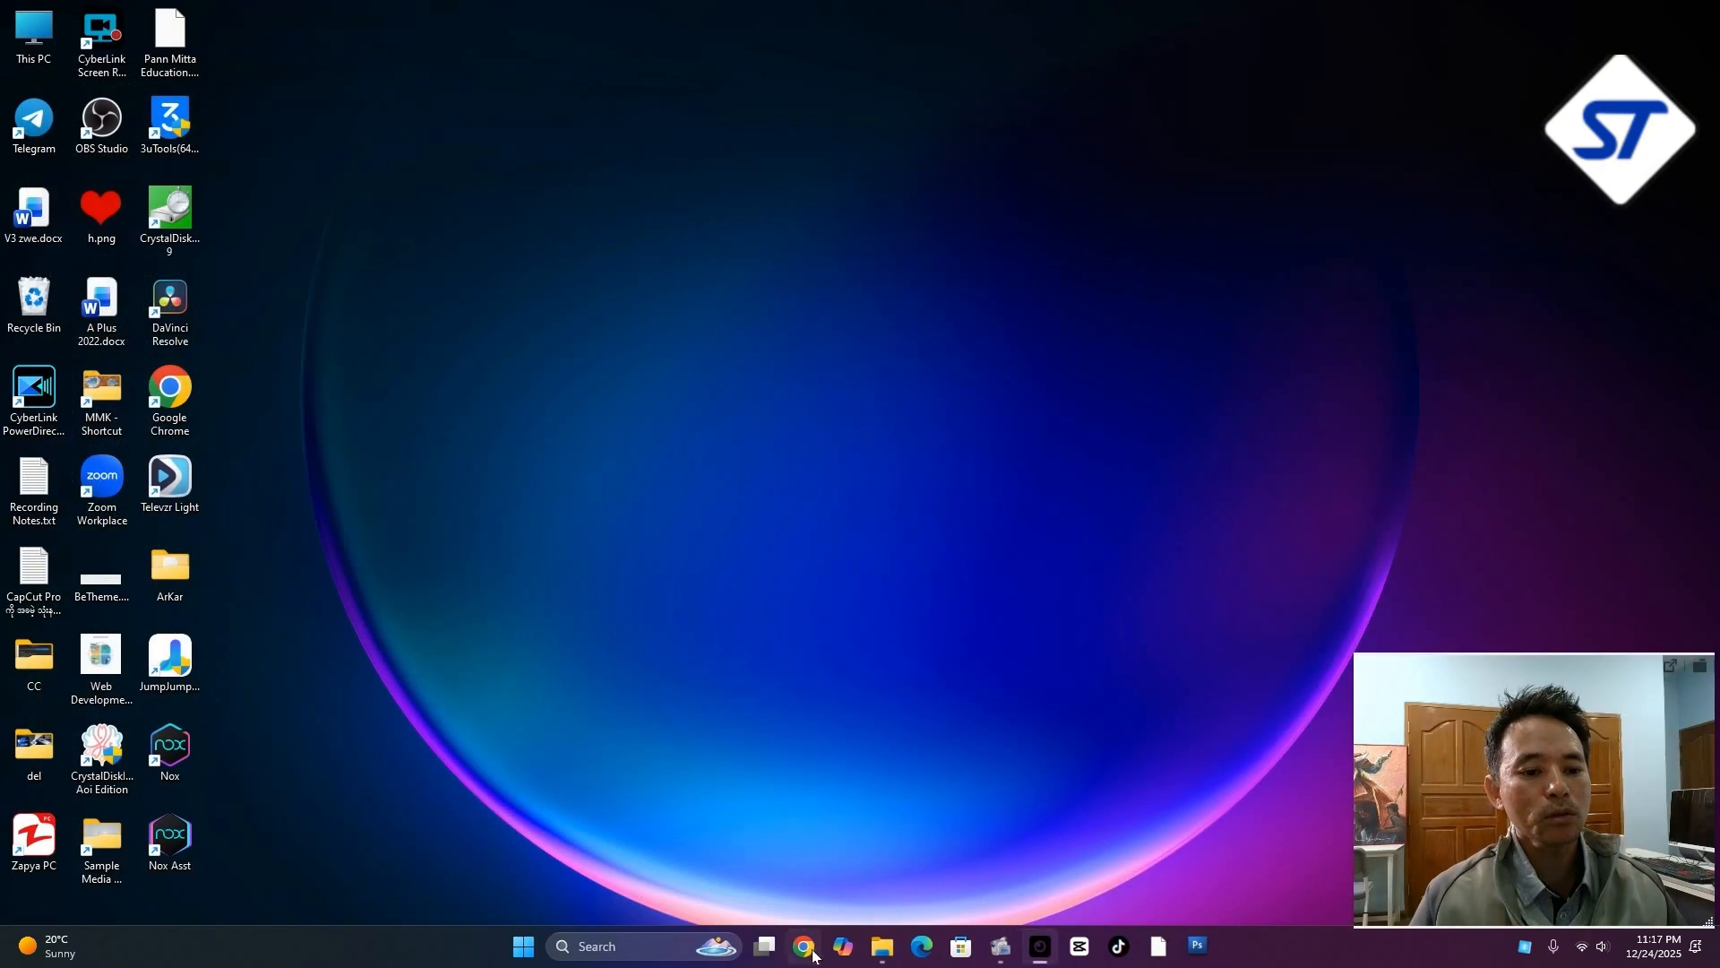
Start Google Chrome with the profile that has the computer avatar and reposition its new window on the desktop
left_click(809, 955)
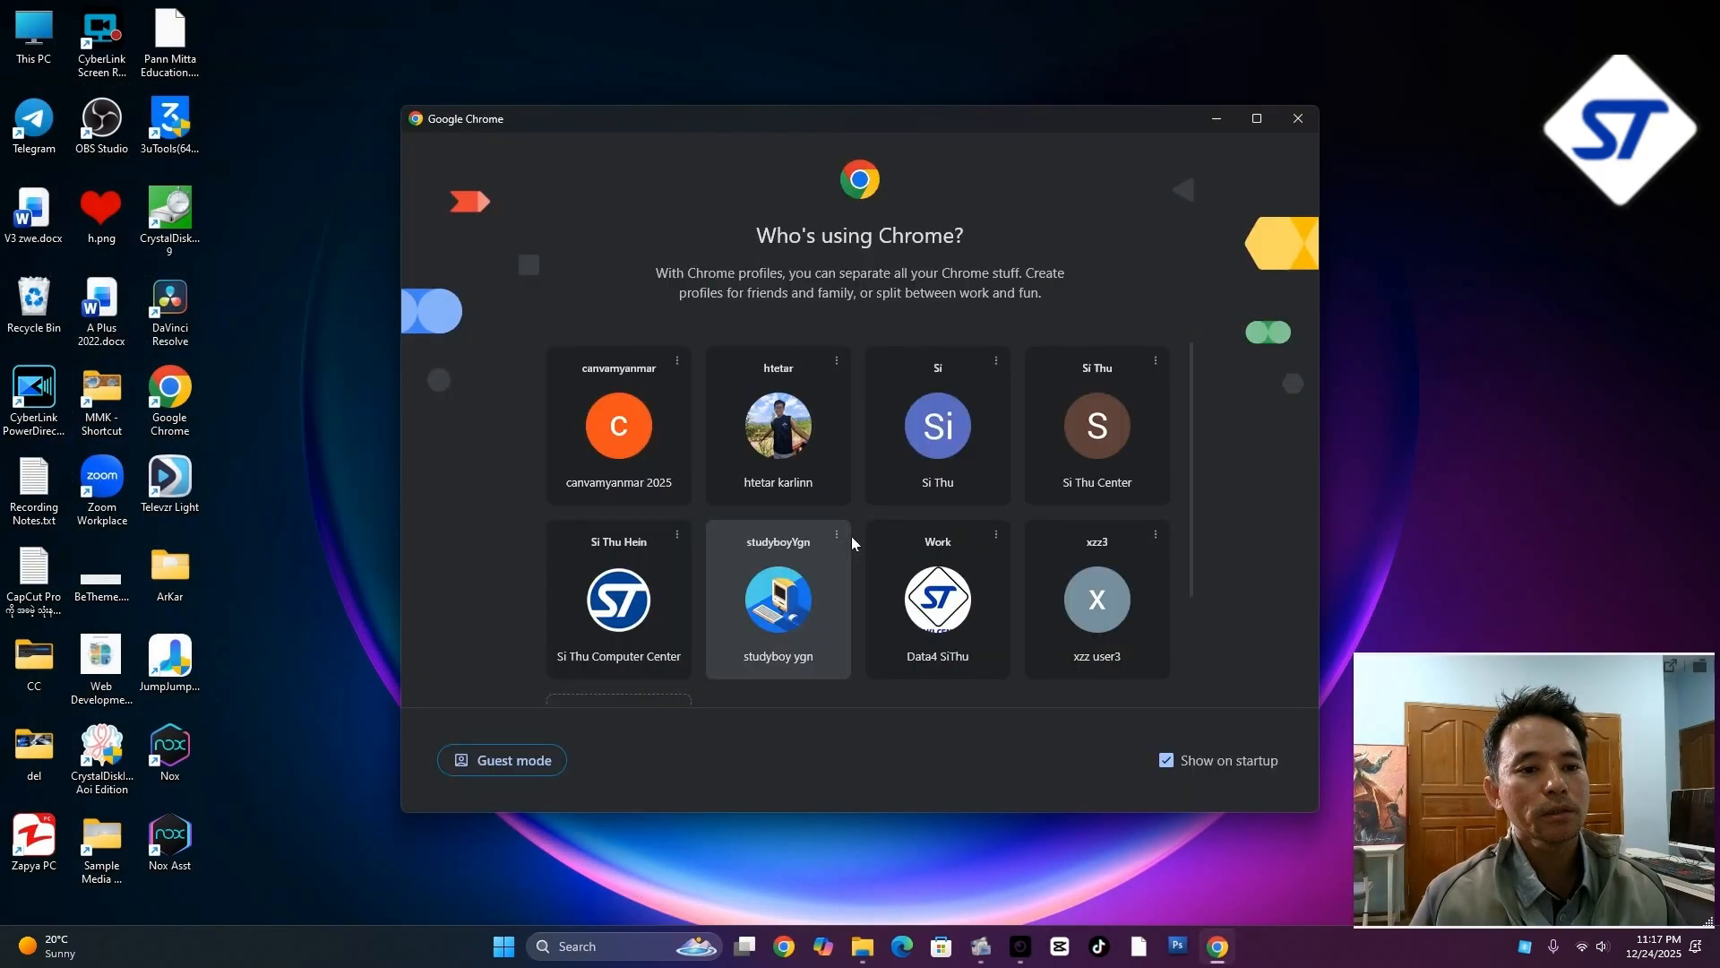
left_click(789, 607)
left_click_drag(813, 388, 677, 213)
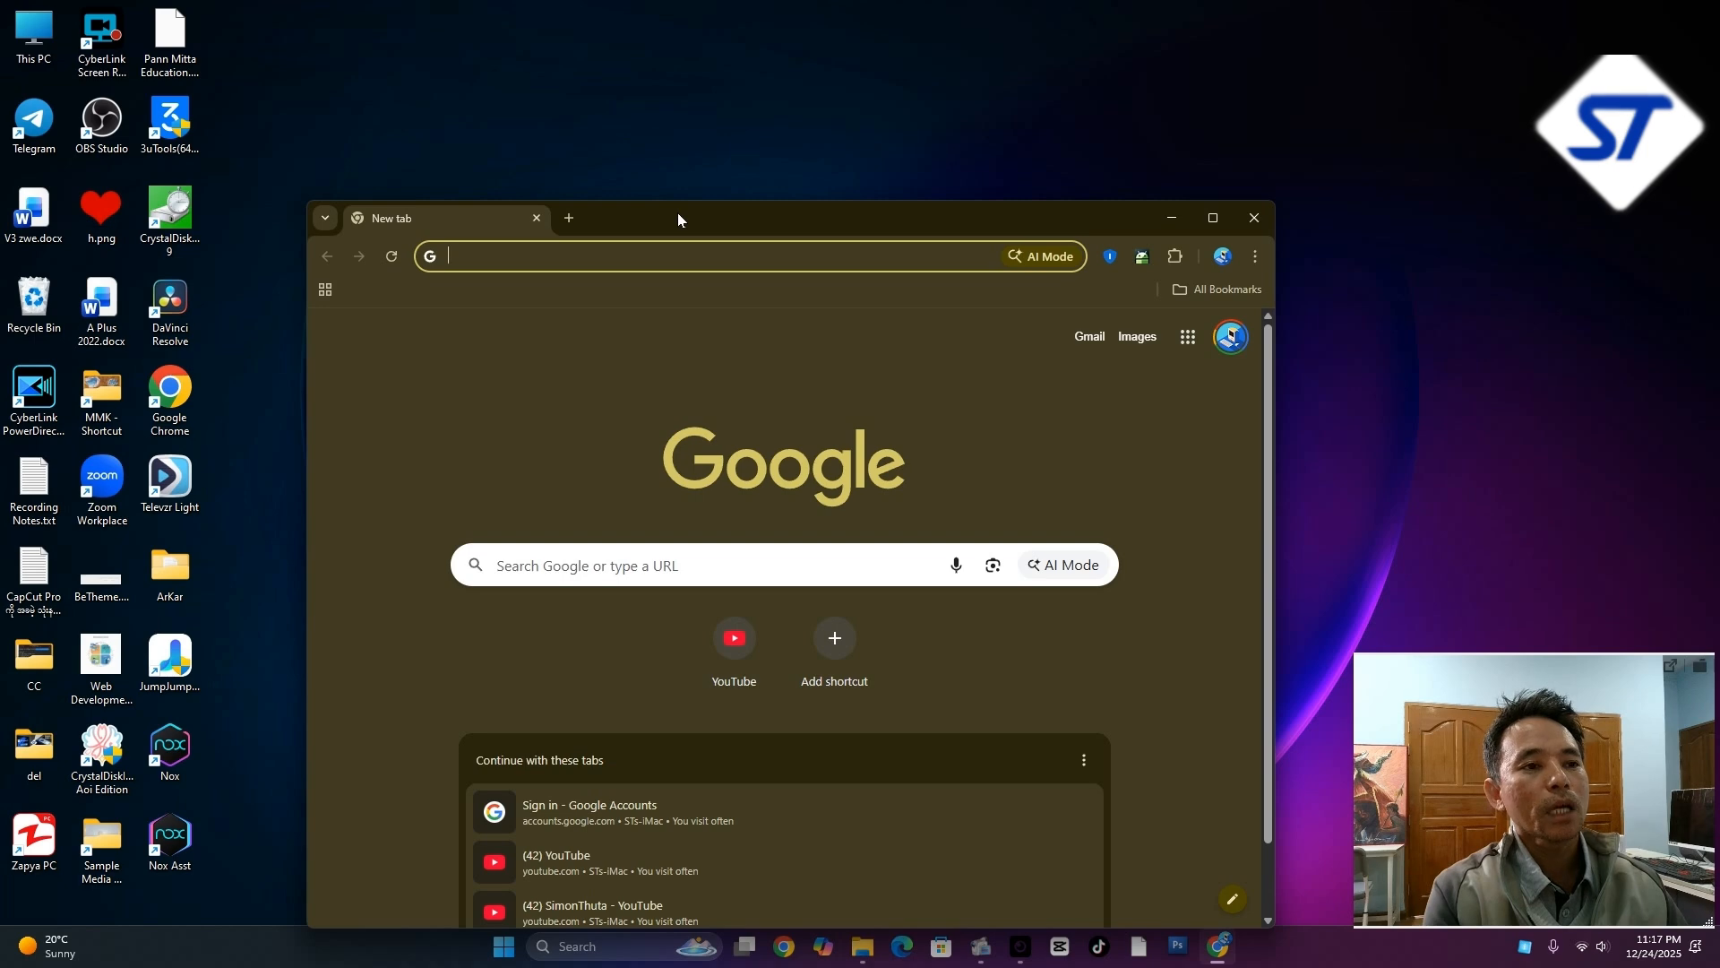
Search Google for "epson l3210 driver download" and open the Epson India L3210 support page in a maximized window
type("epson")
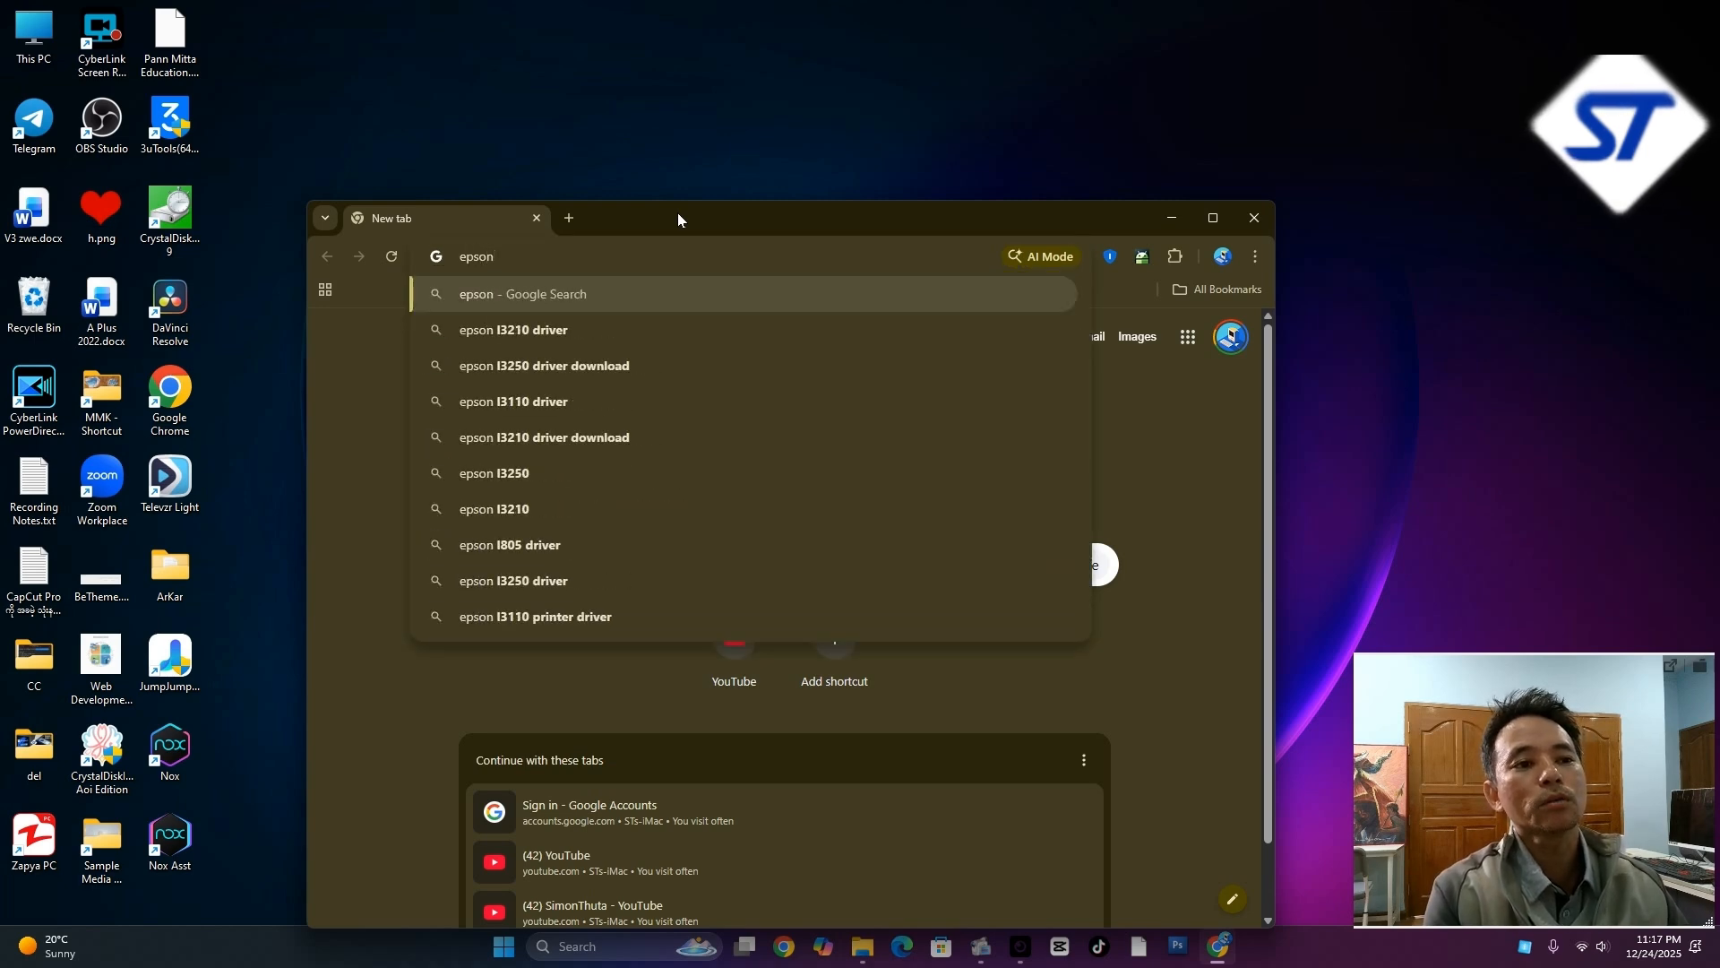
key("Down")
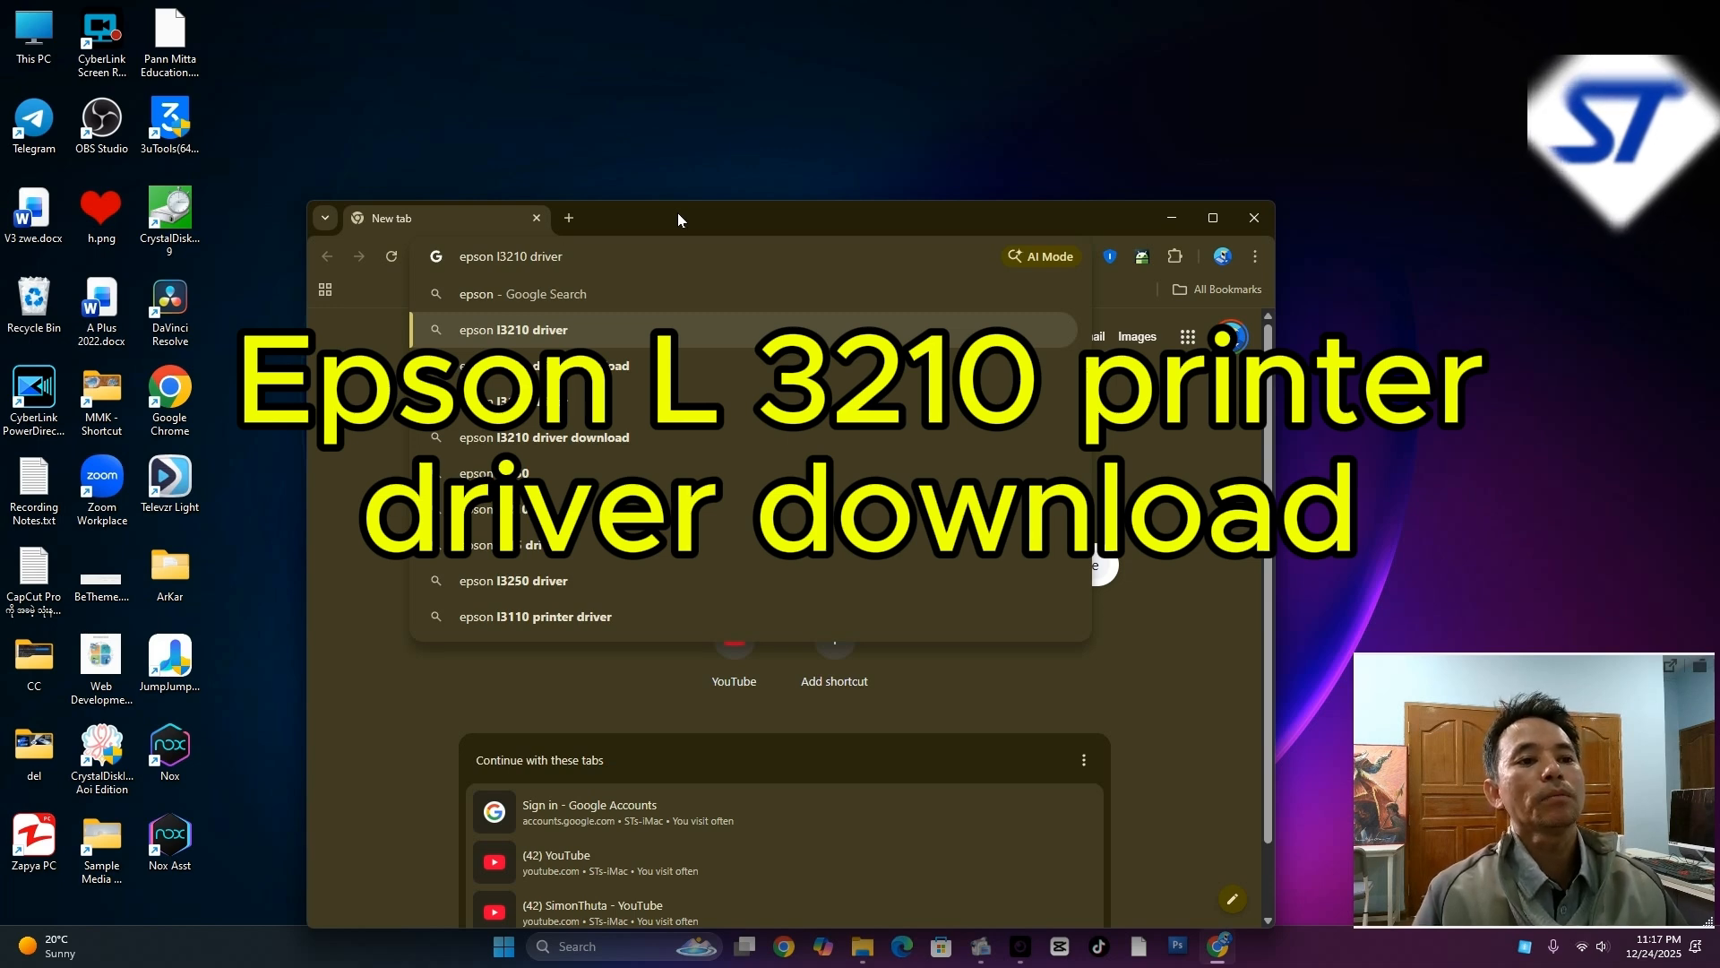
type("download")
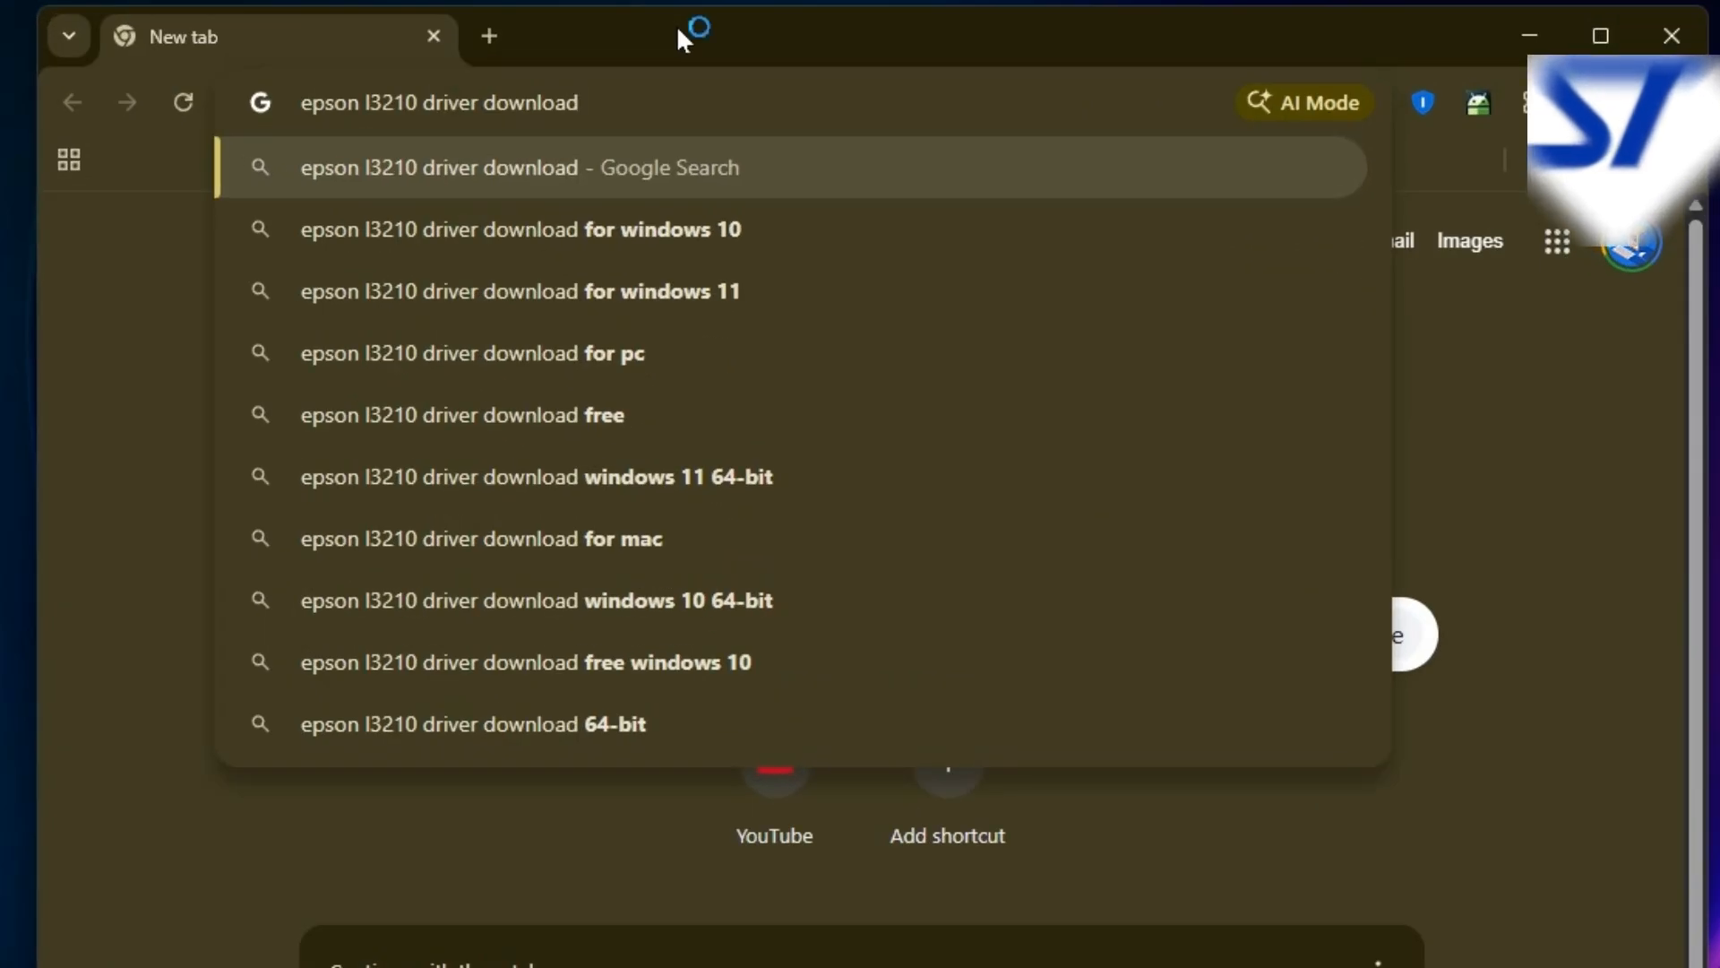
key("Return")
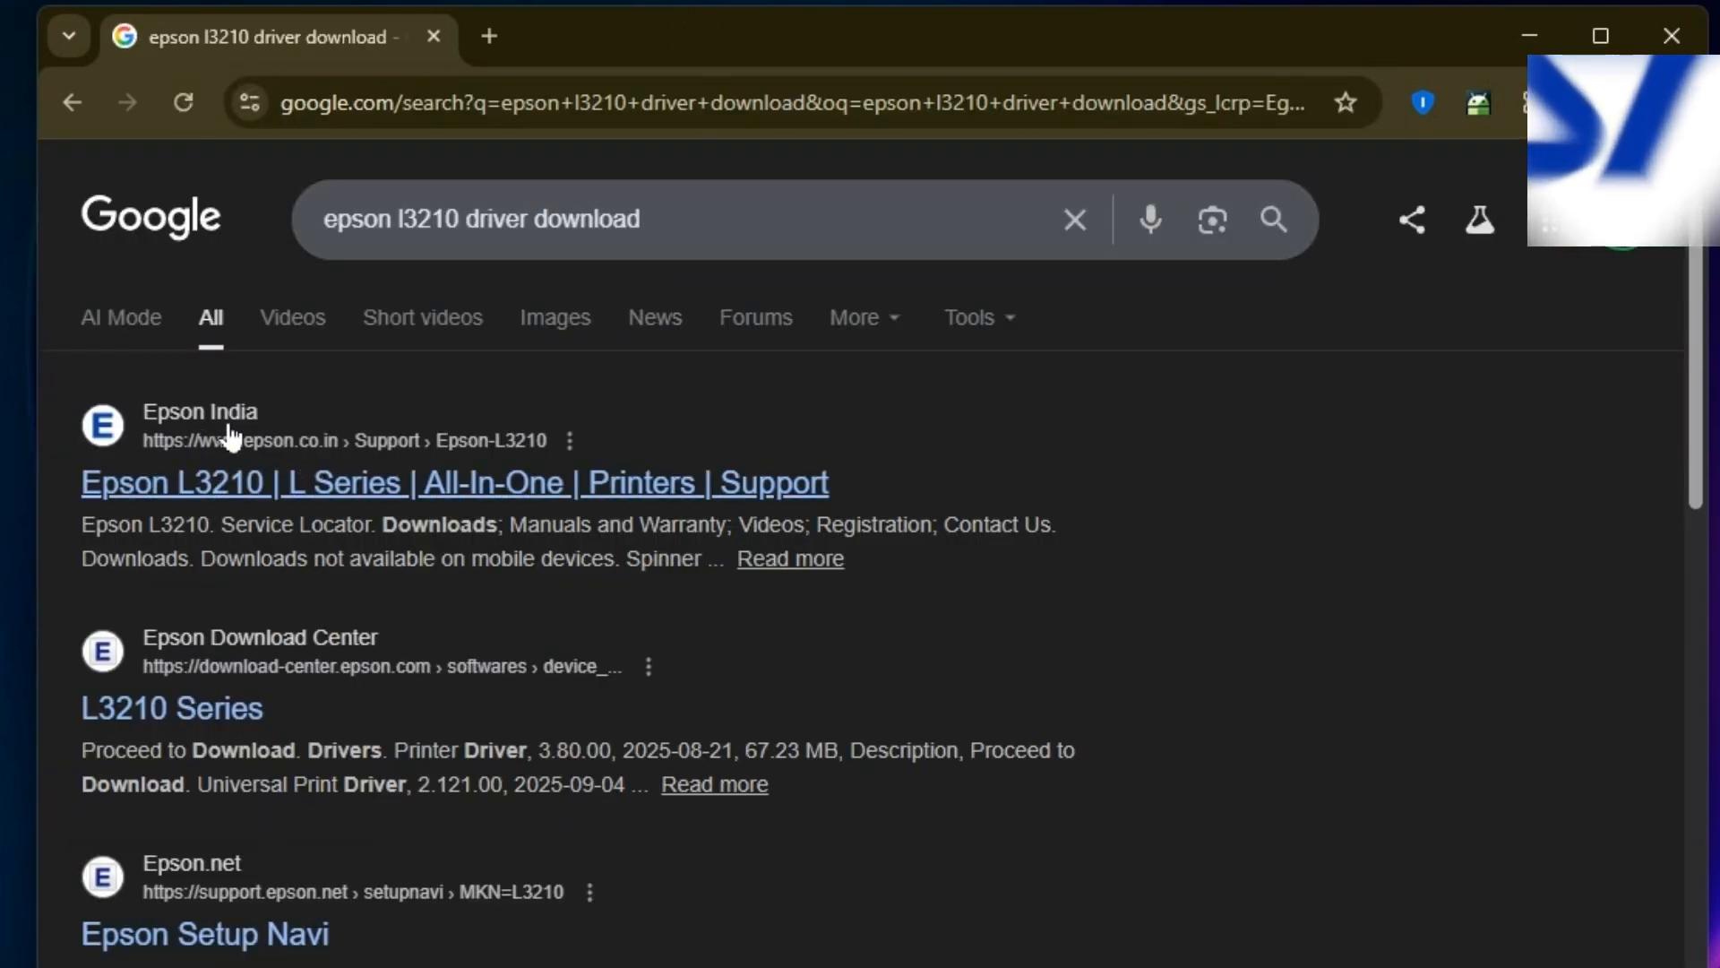
left_click(269, 484)
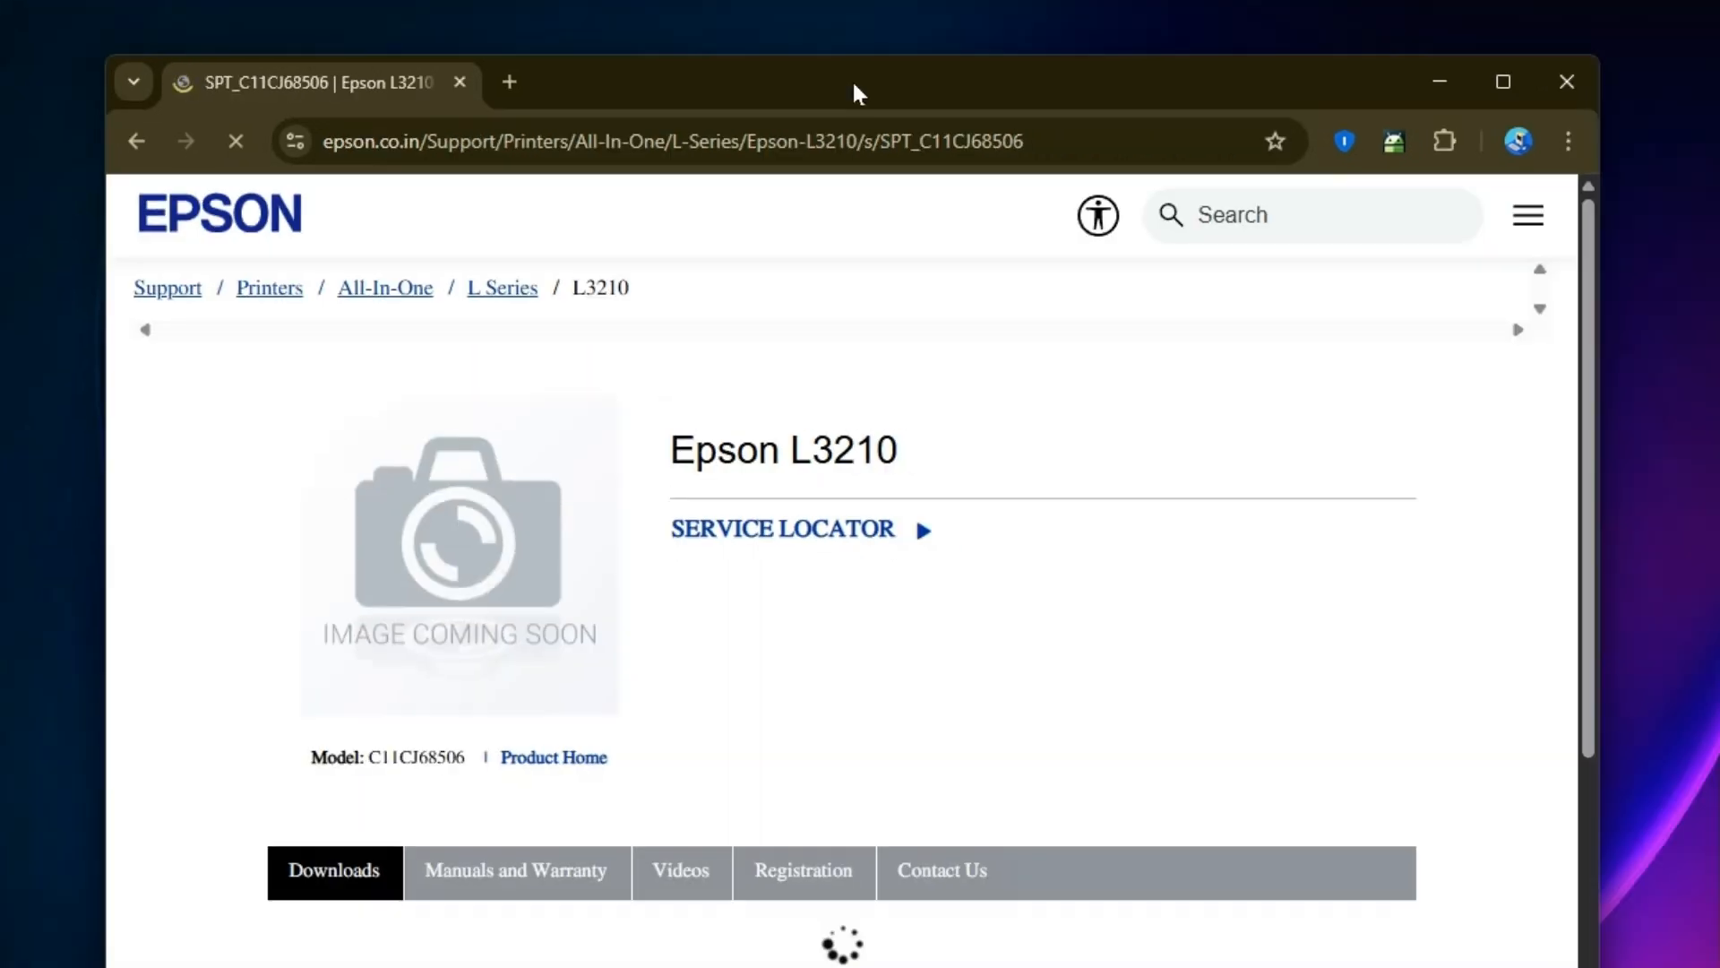
double_click(864, 52)
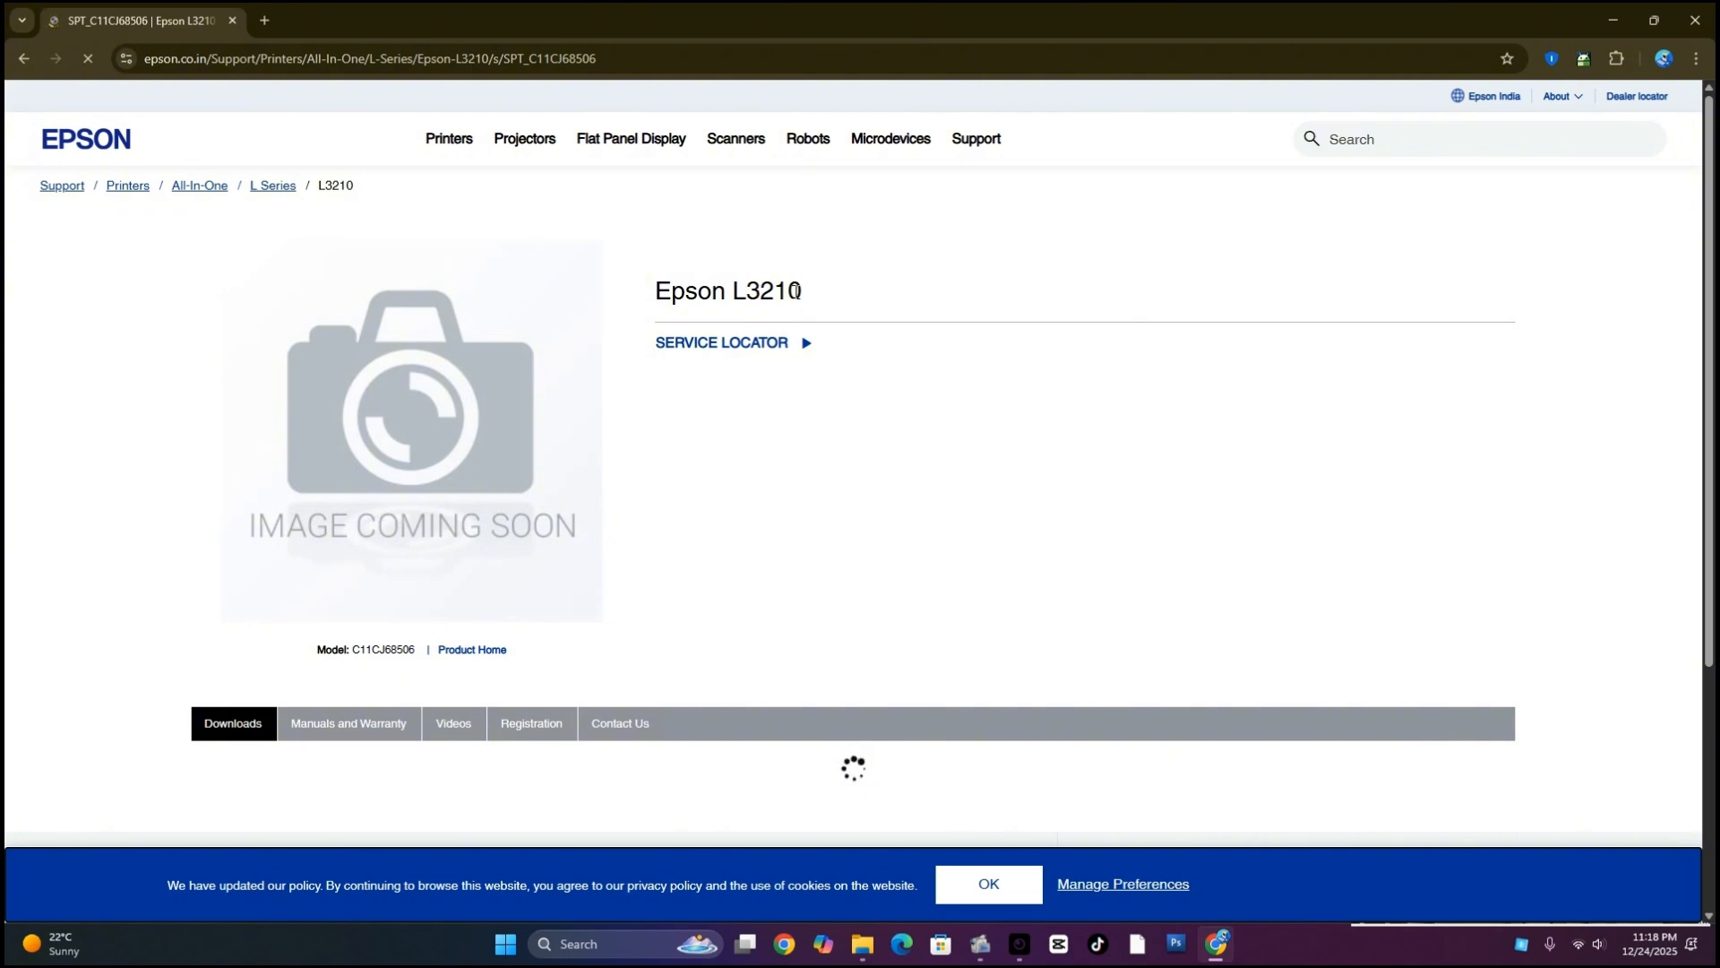
Go to the L Series printer list on the Epson support site and open the Epson L3210 page from it
left_click(291, 193)
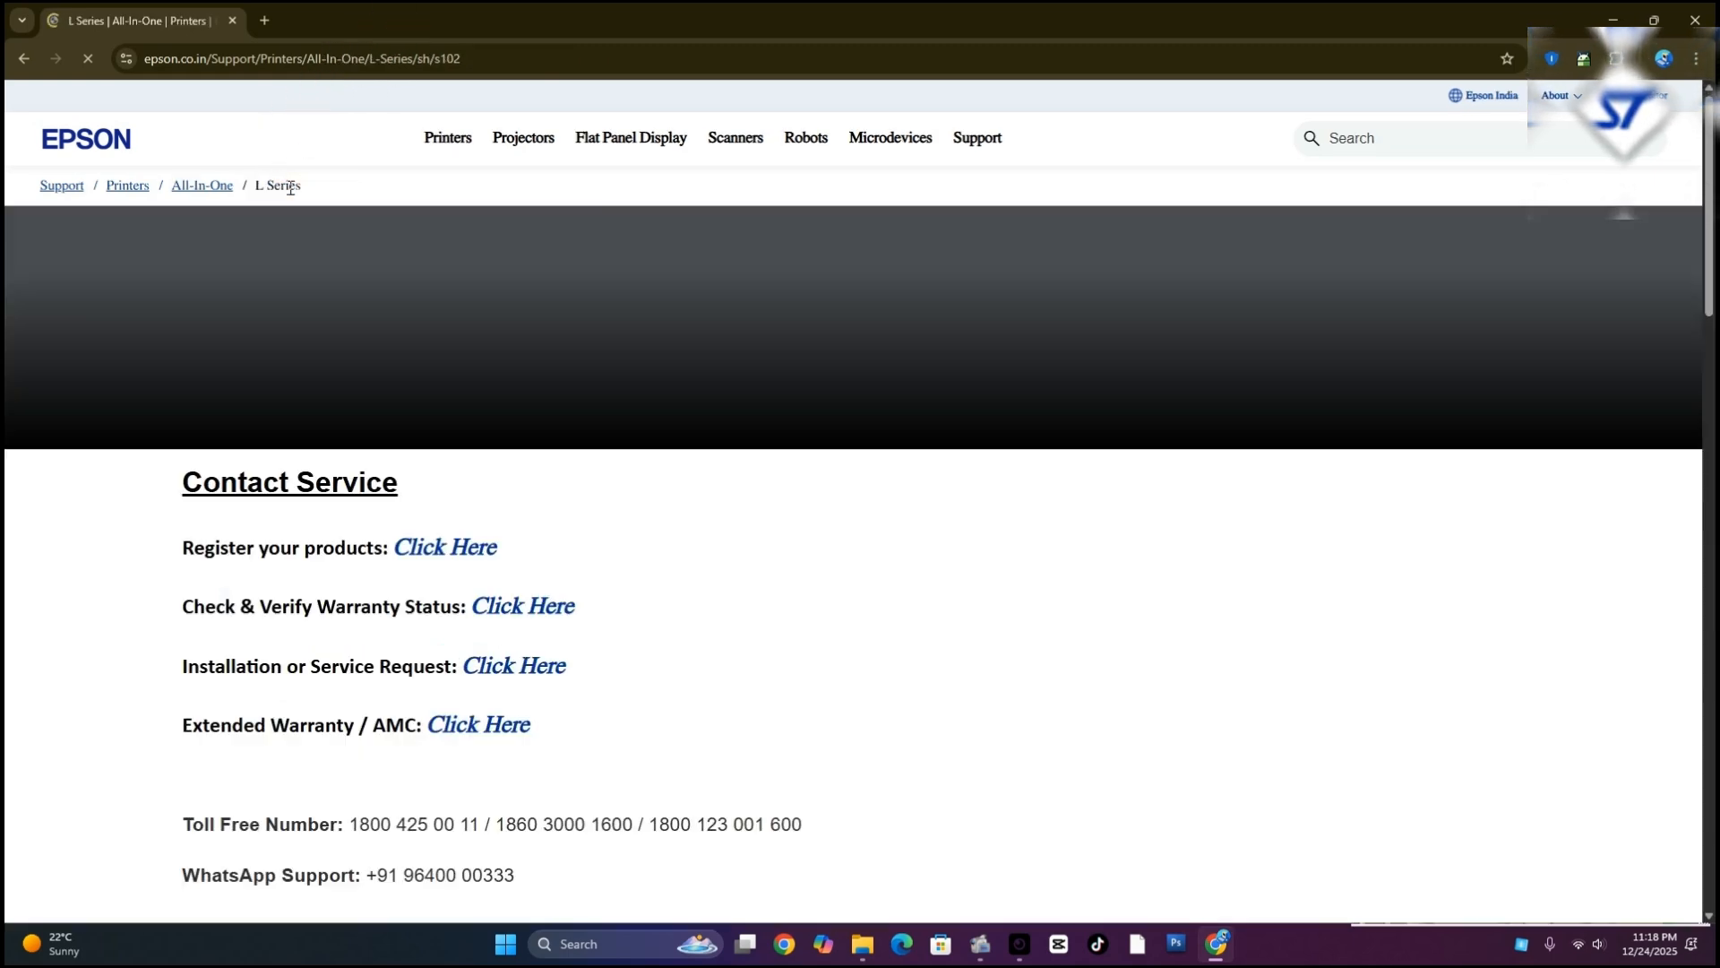
scroll(691, 583, "down", 4)
scroll(690, 578, "down", 9)
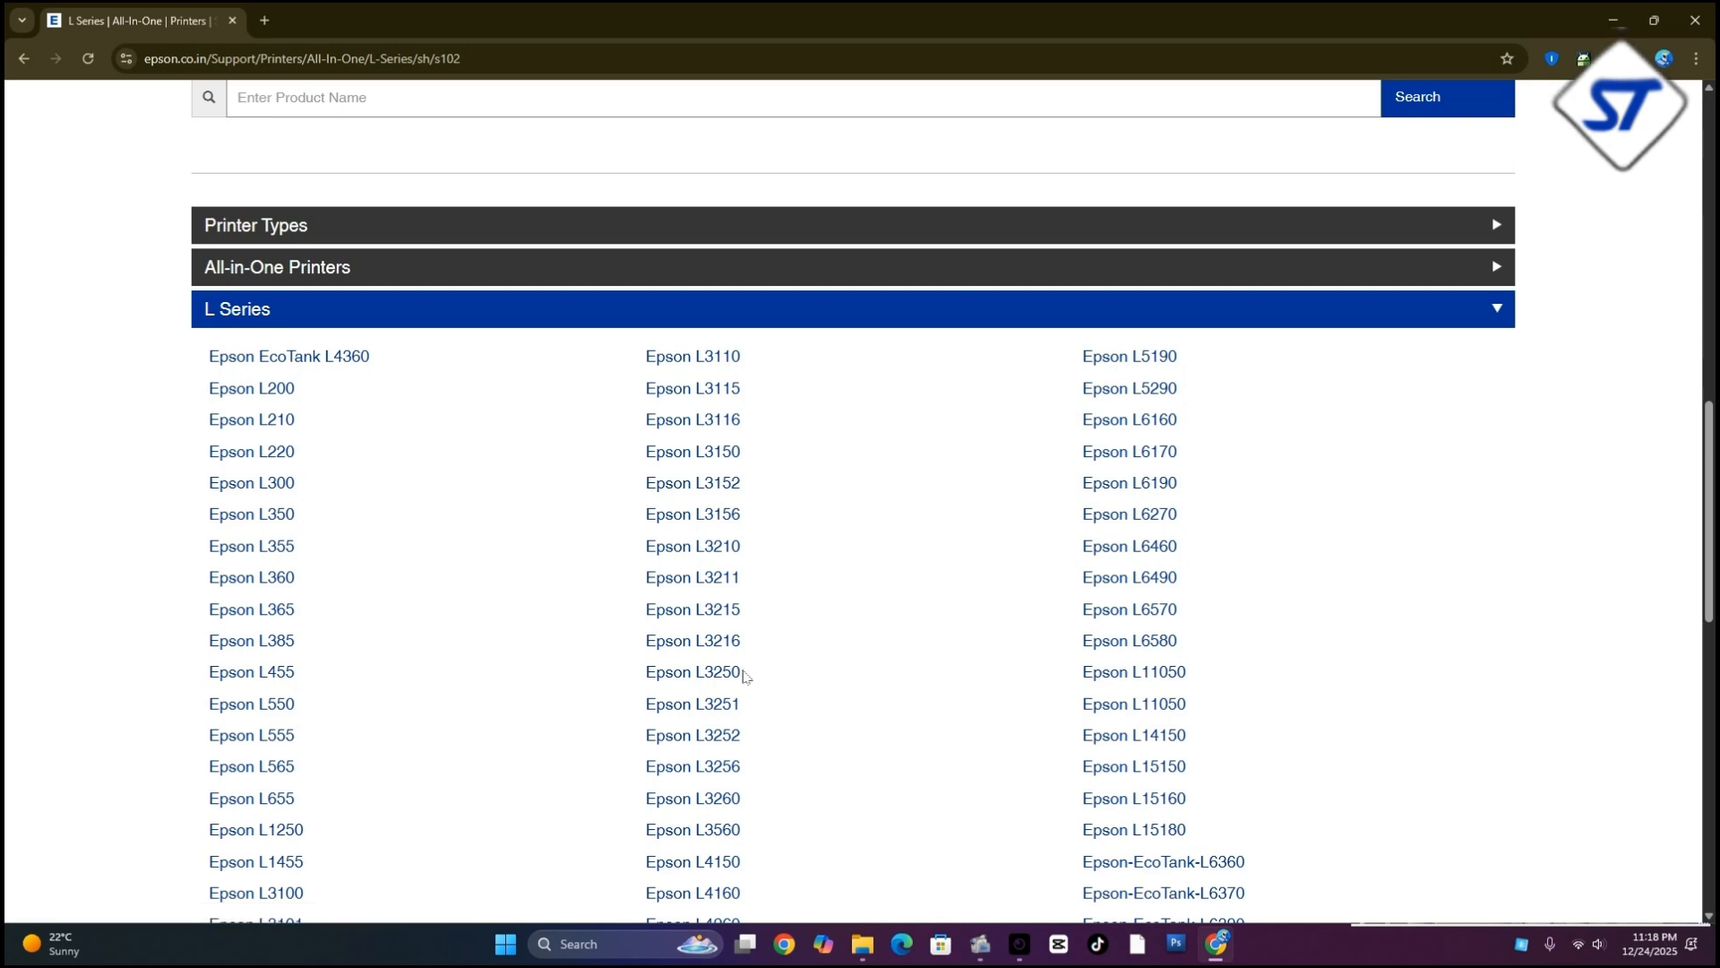
left_click(712, 559)
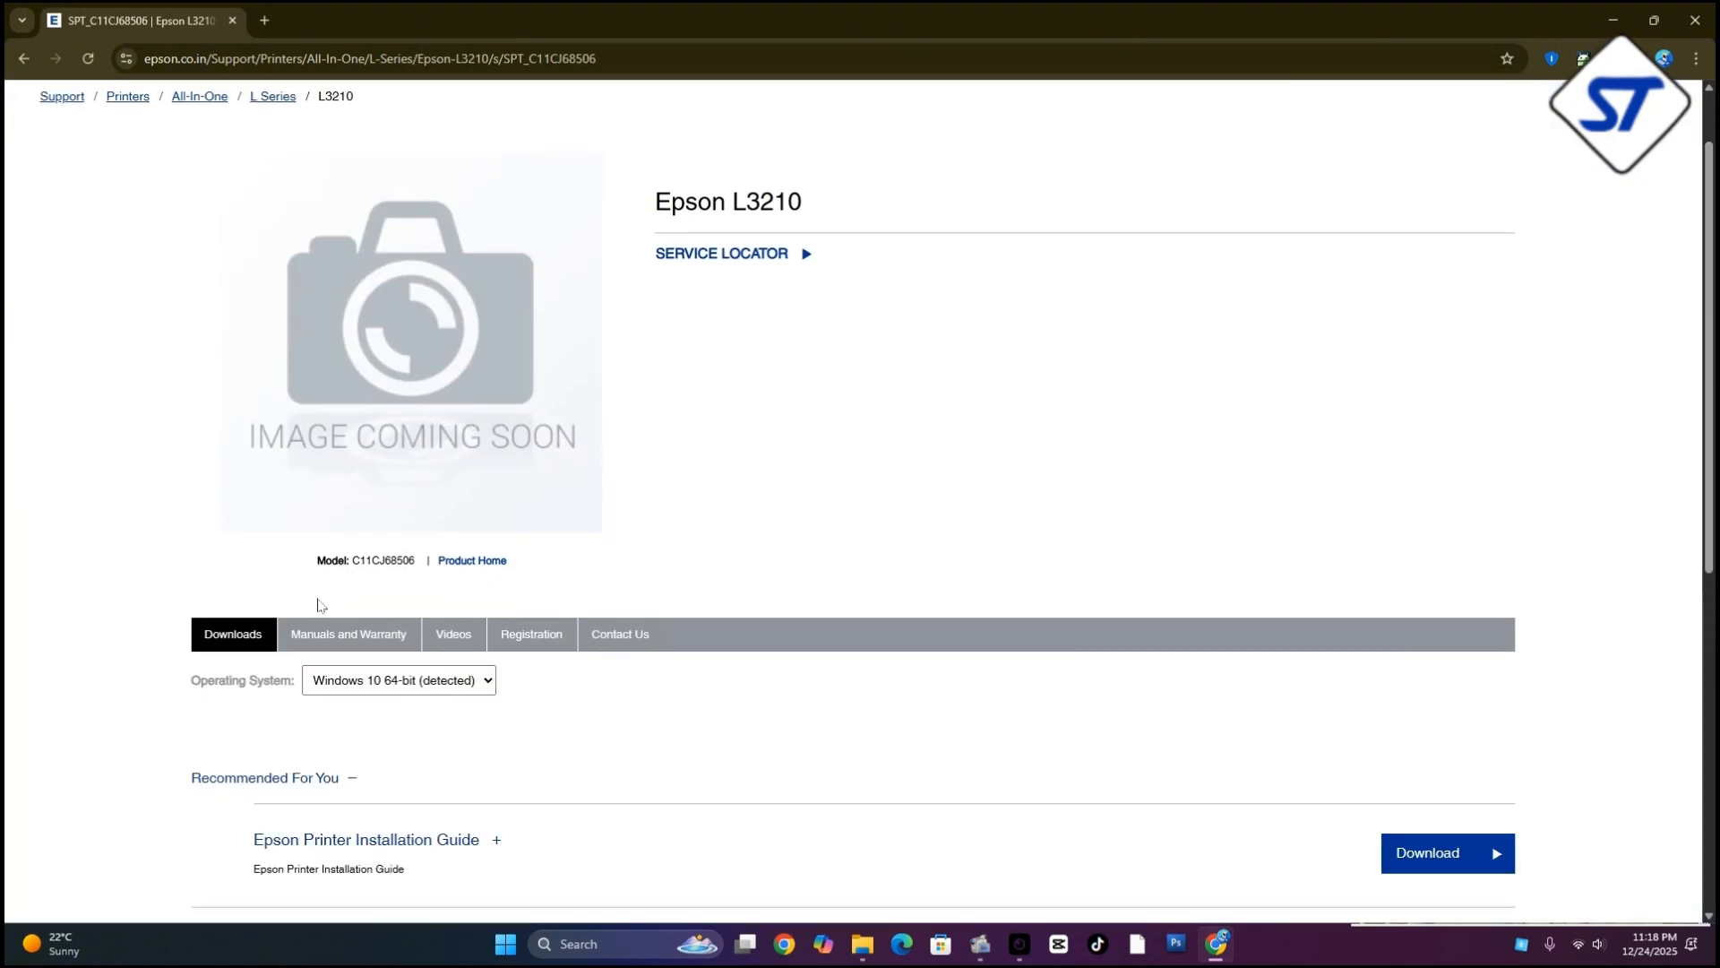
Expand the Drivers section of the L3210 downloads and open the download page for L3210_Series_Win_x64_PrinterDriver
scroll(803, 467, "down", 2)
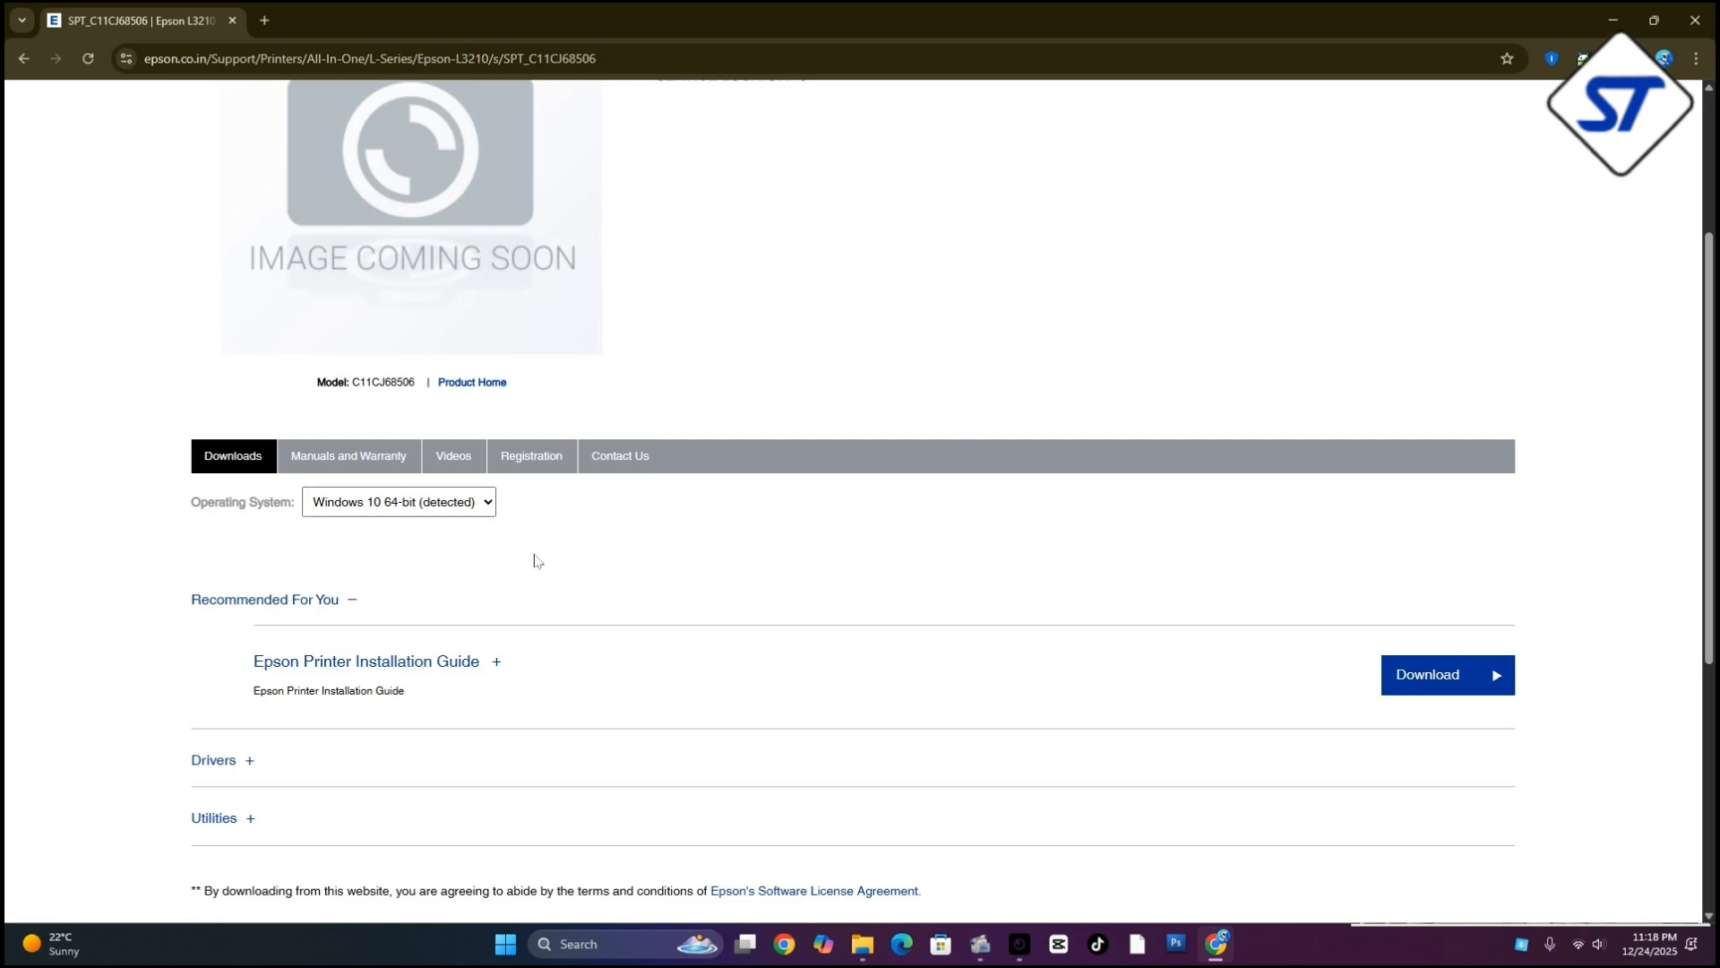
scroll(535, 561, "down", 2)
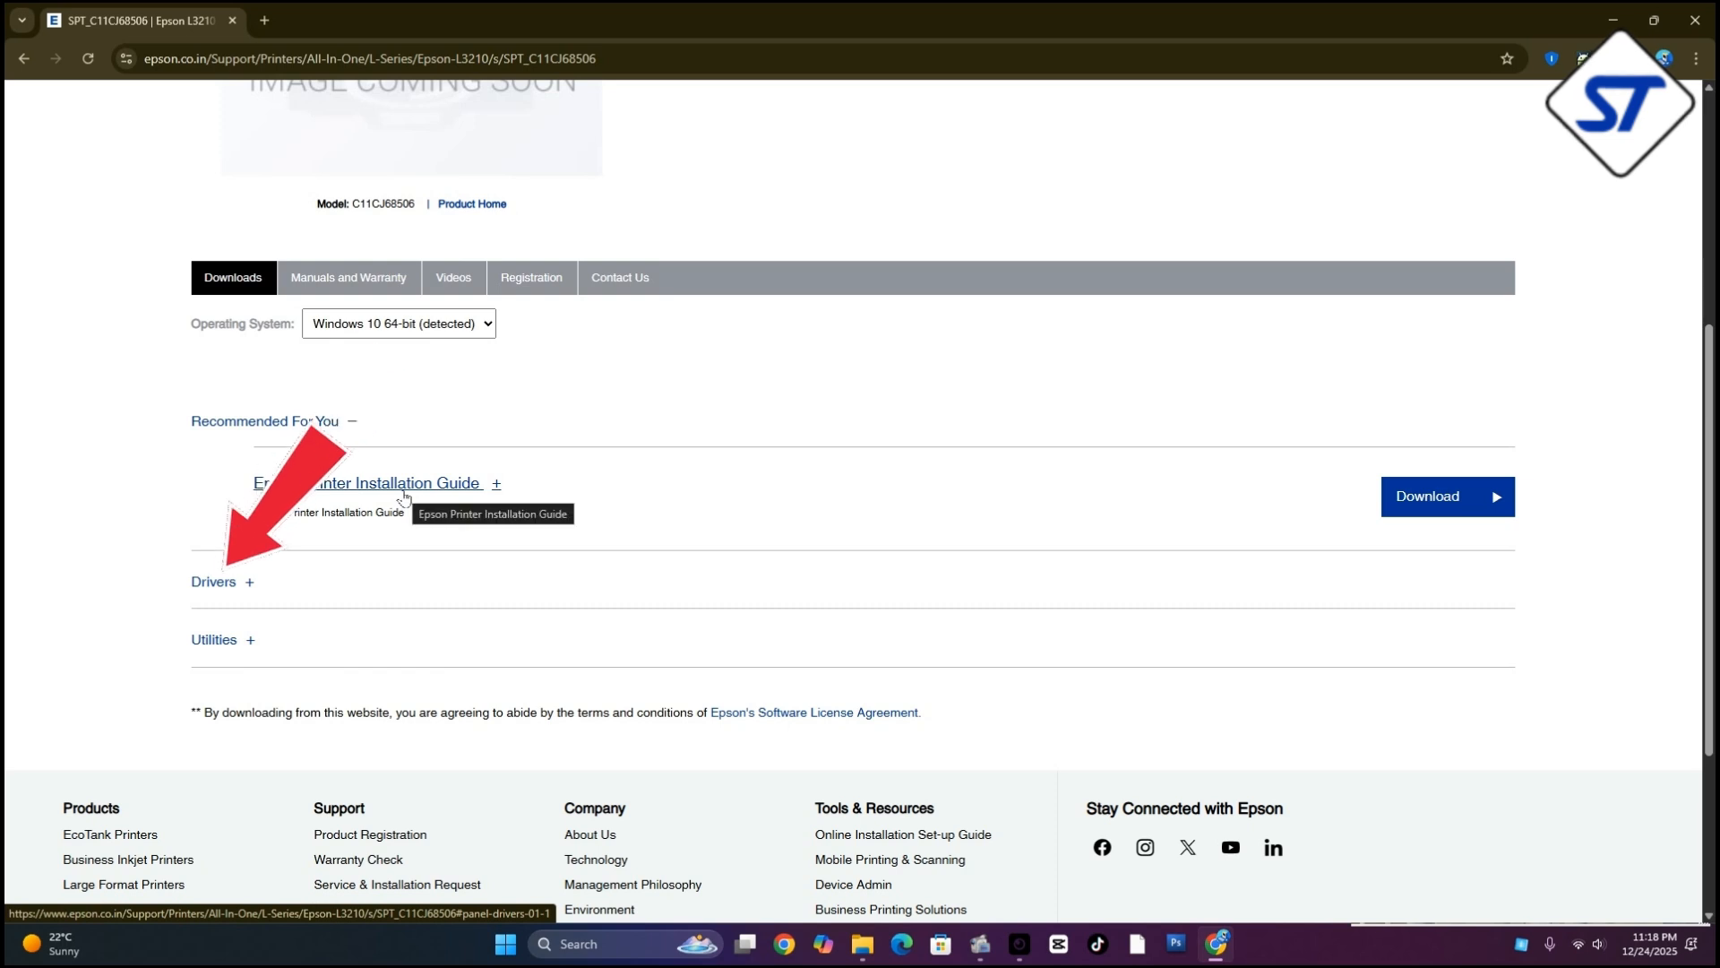
left_click(203, 584)
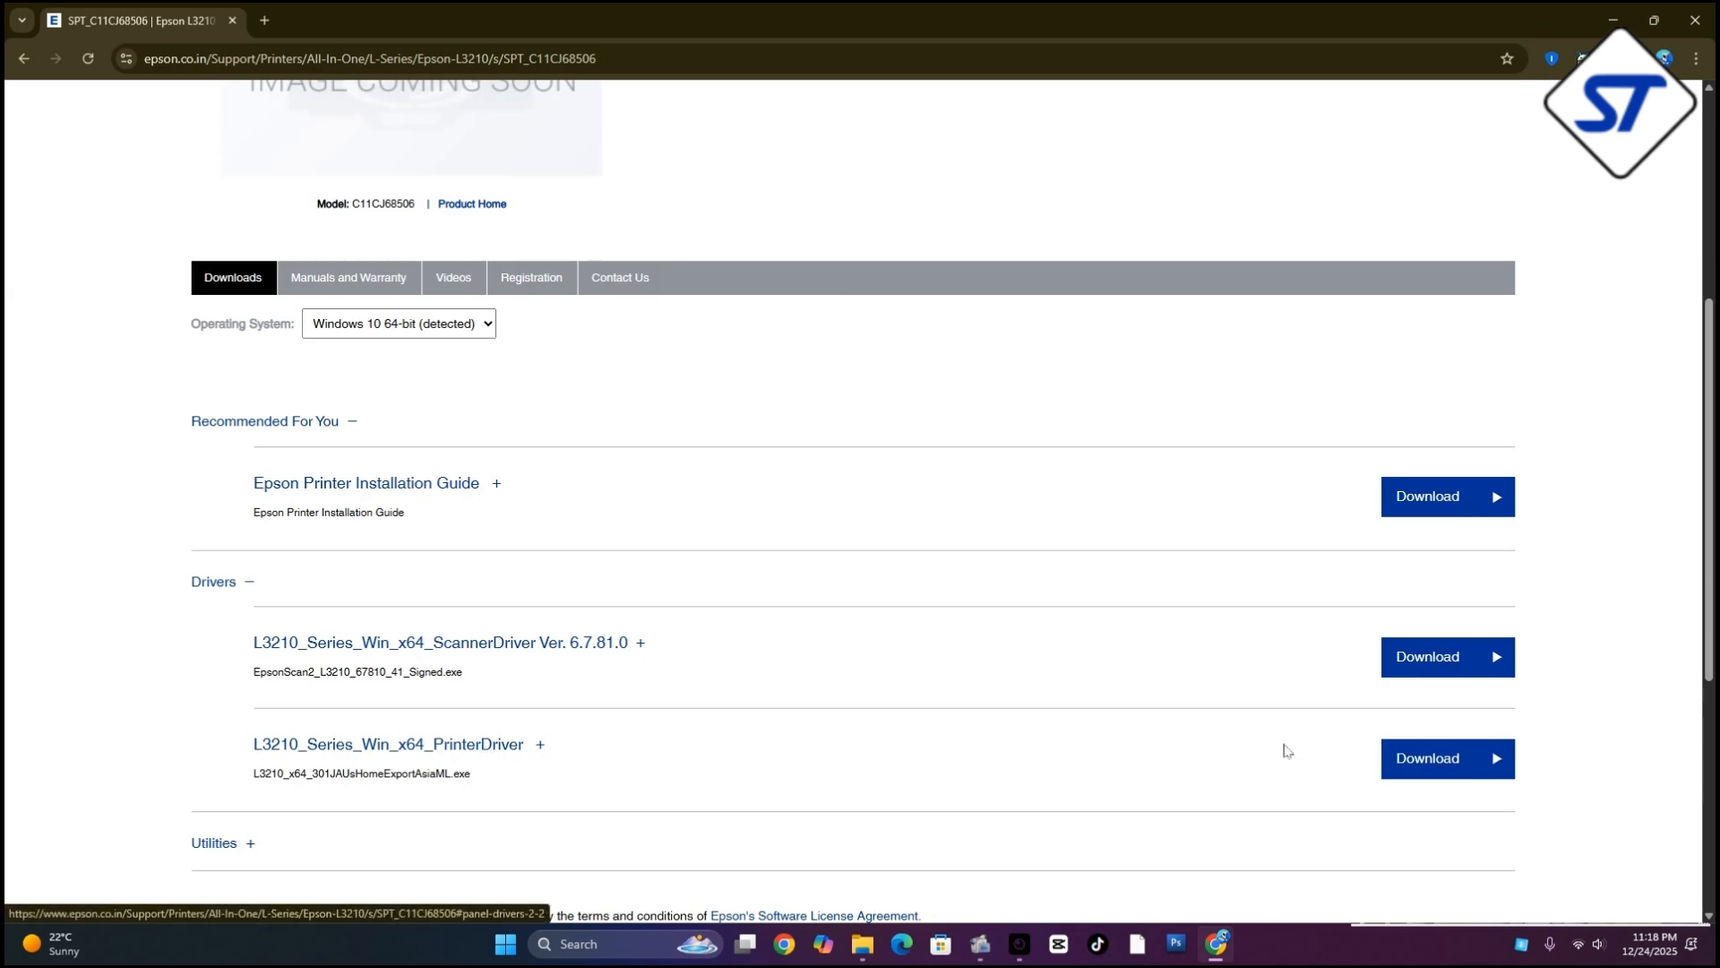
left_click(1420, 768)
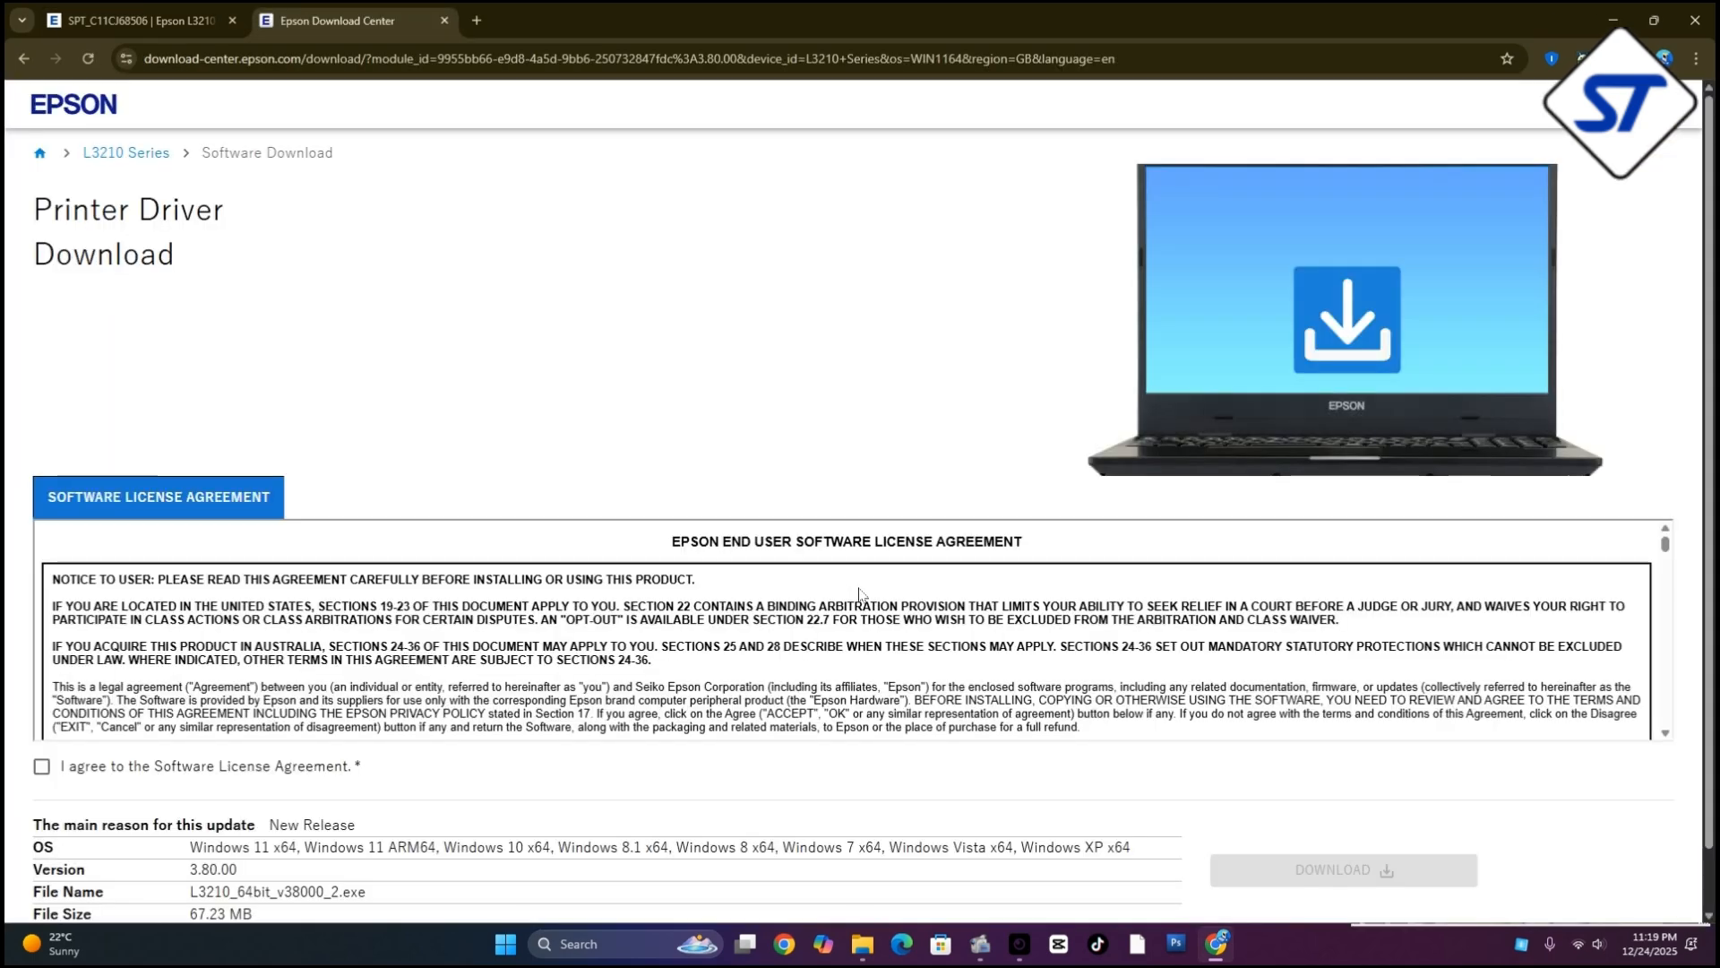
Agree to the Software License Agreement and download the printer driver file L3210_64bit_v38000_2.exe
scroll(176, 700, "down", 5)
left_click(40, 768)
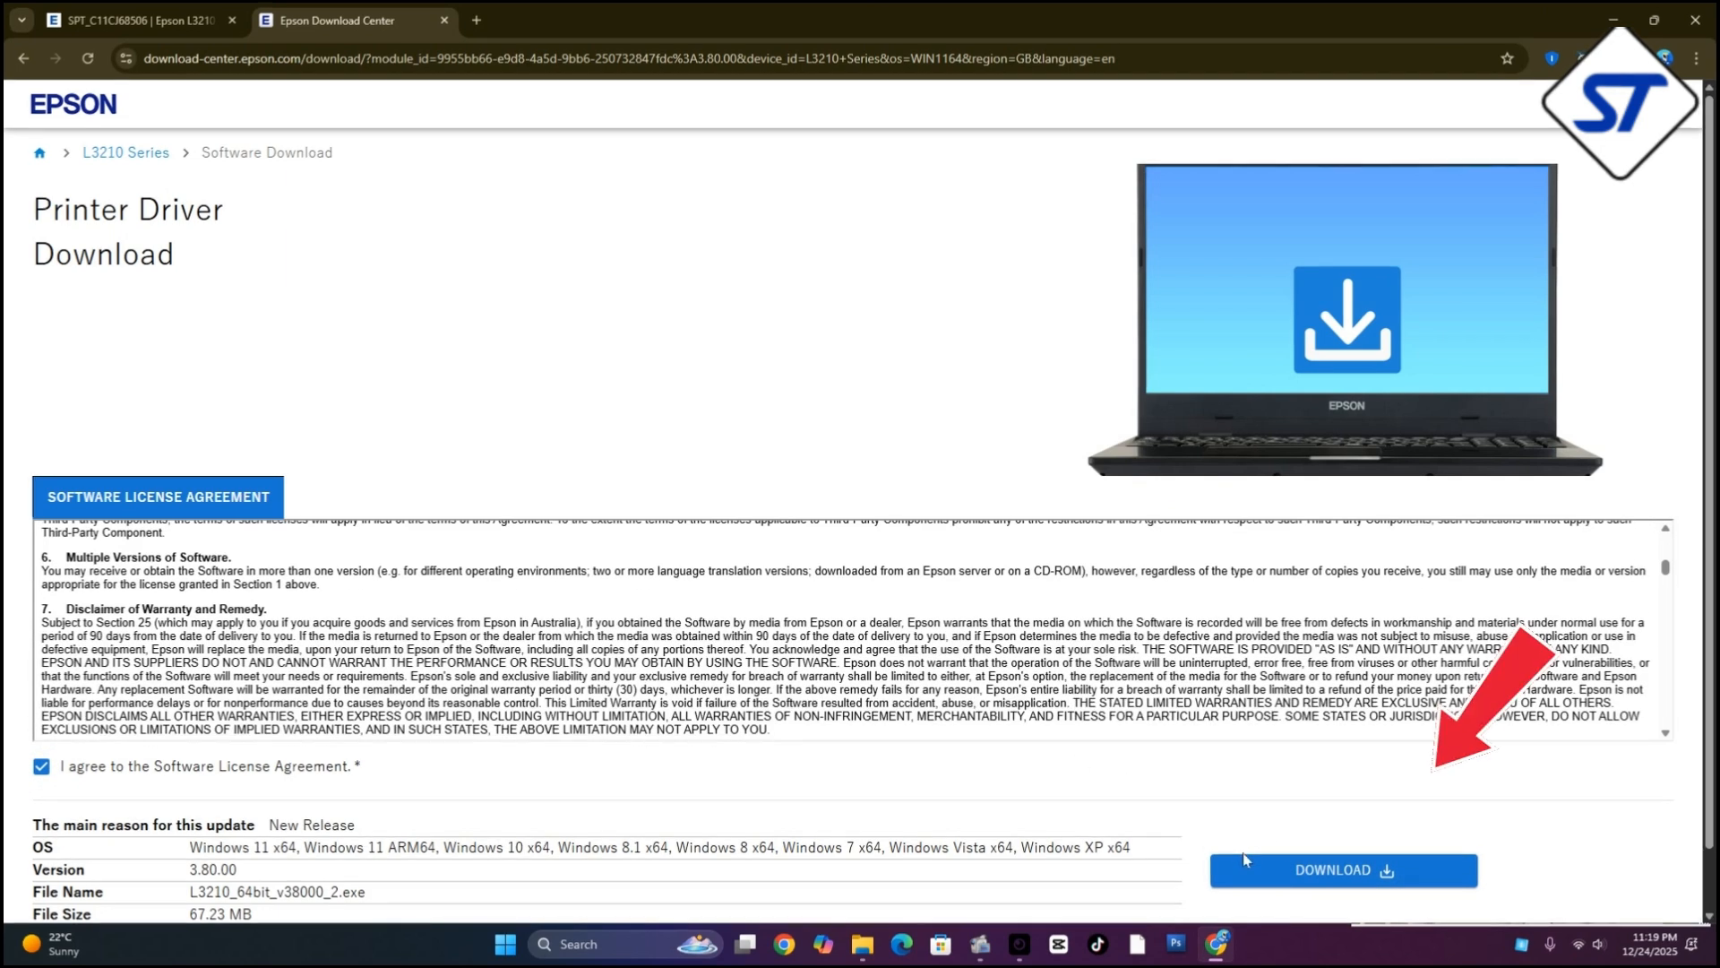
left_click(1349, 873)
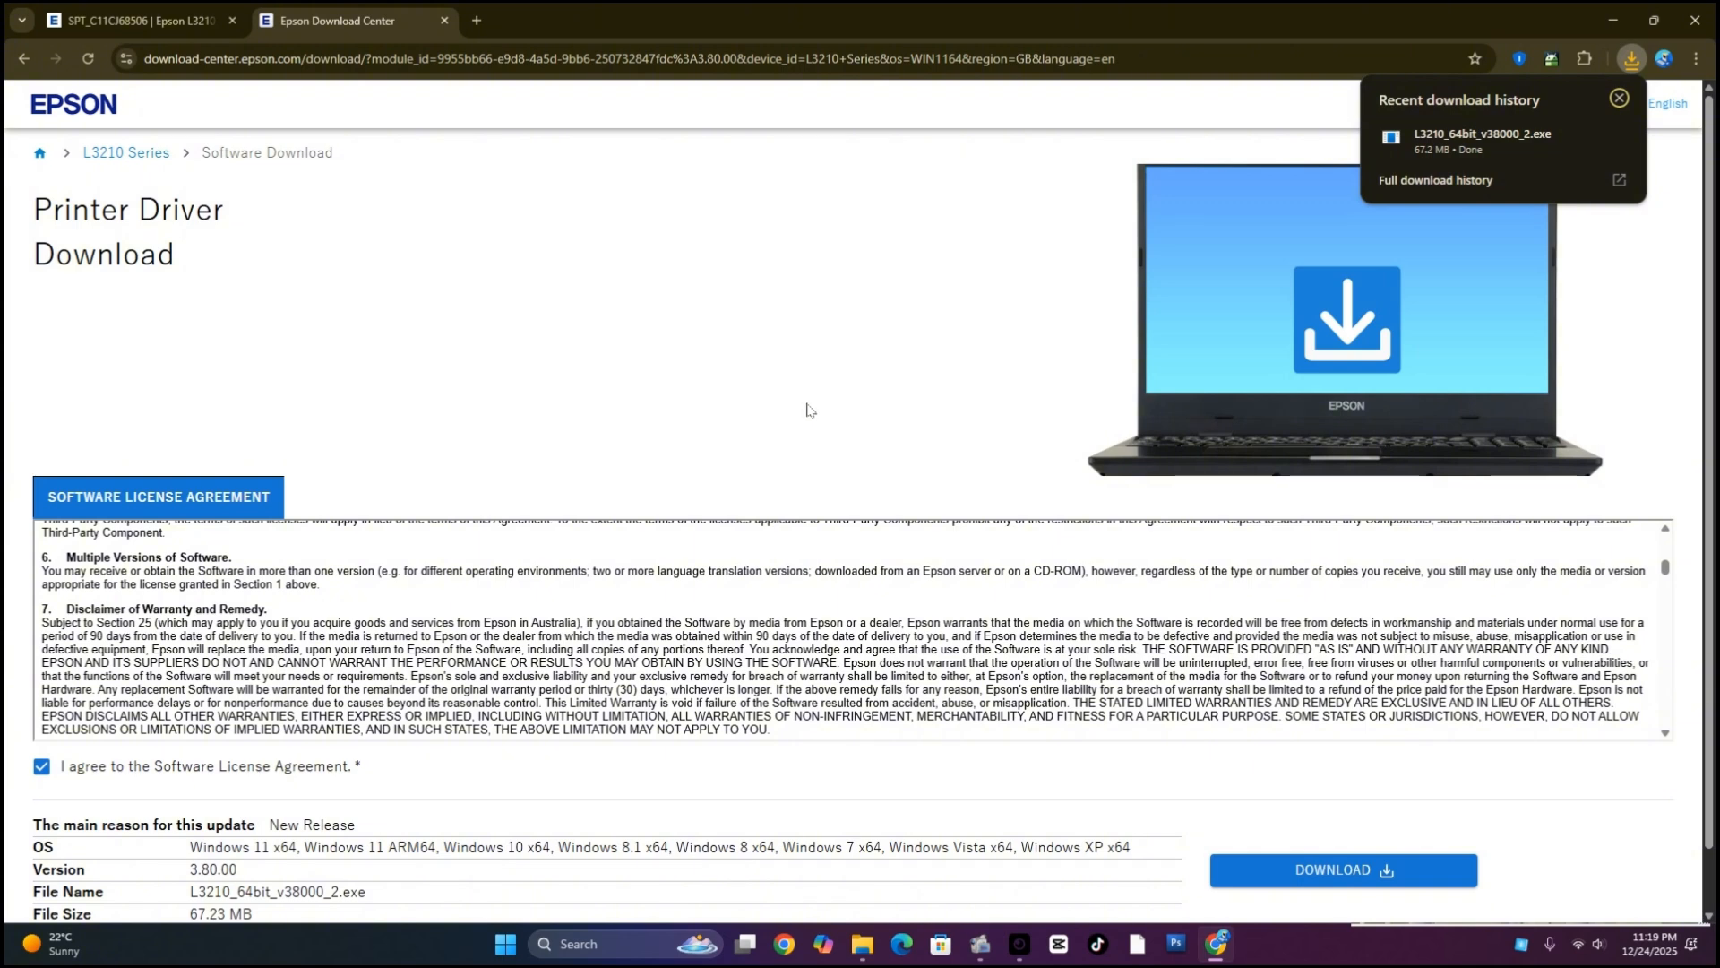
Run L3210_64bit_v38000_2.exe from the Downloads folder, install the EPSON L3210 Series driver as default printer with the license accepted, and minimize the folder window
left_click(1586, 140)
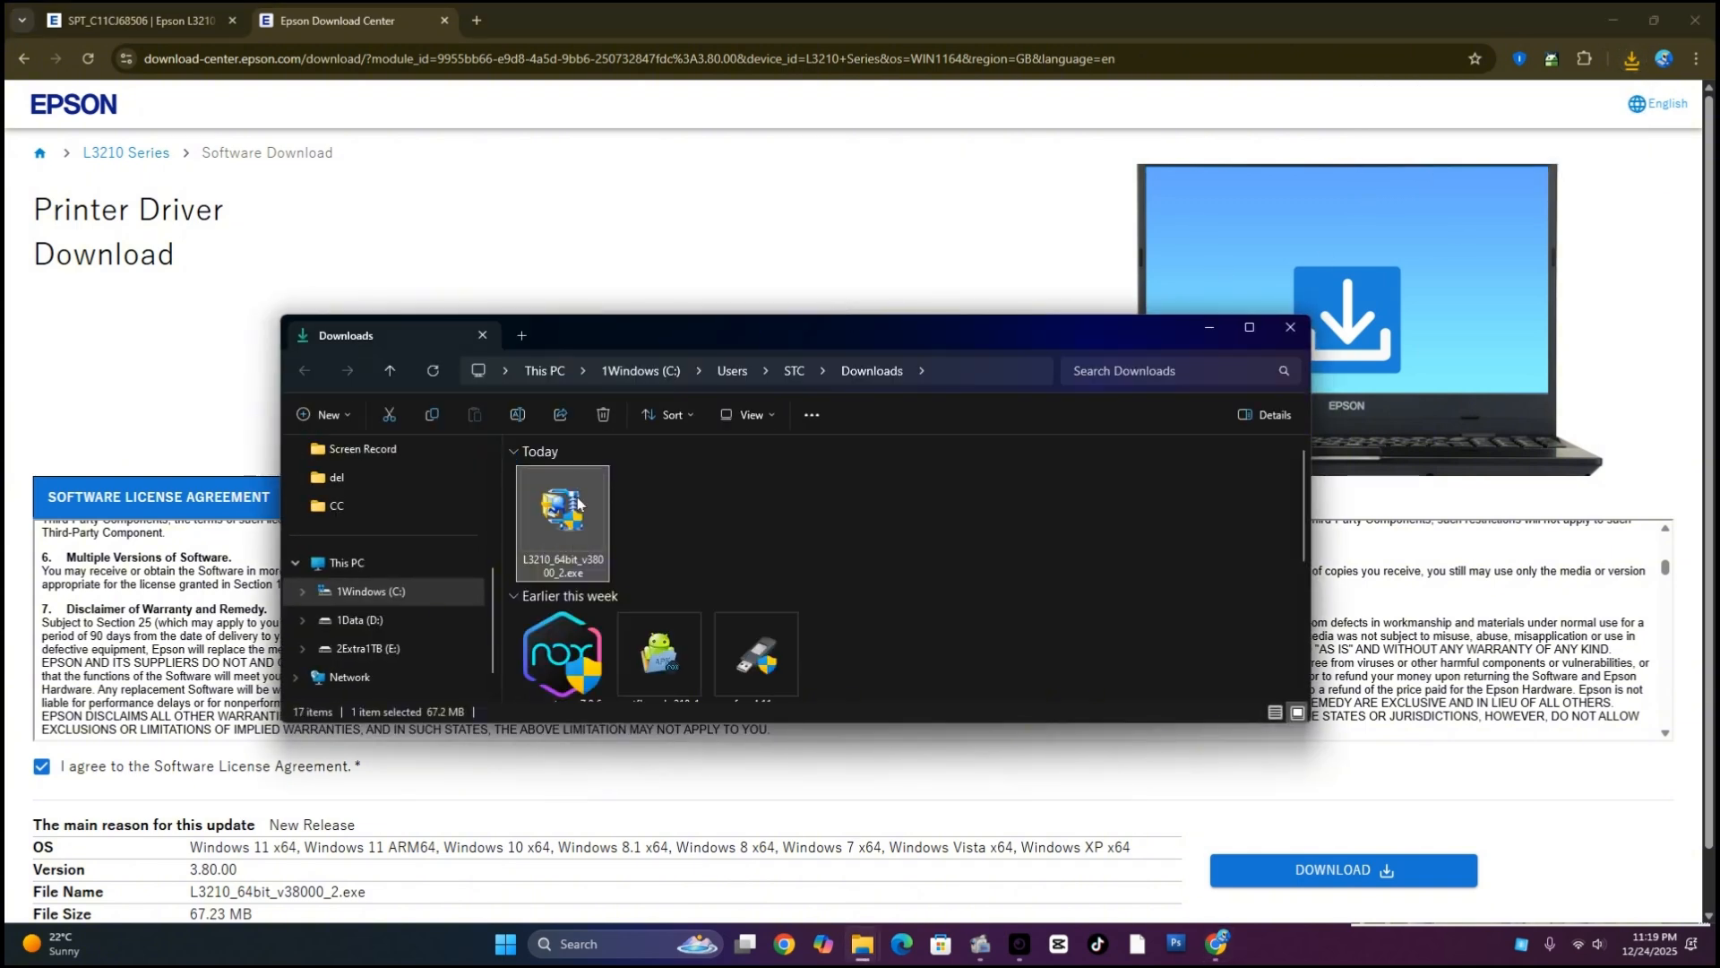
double_click(577, 502)
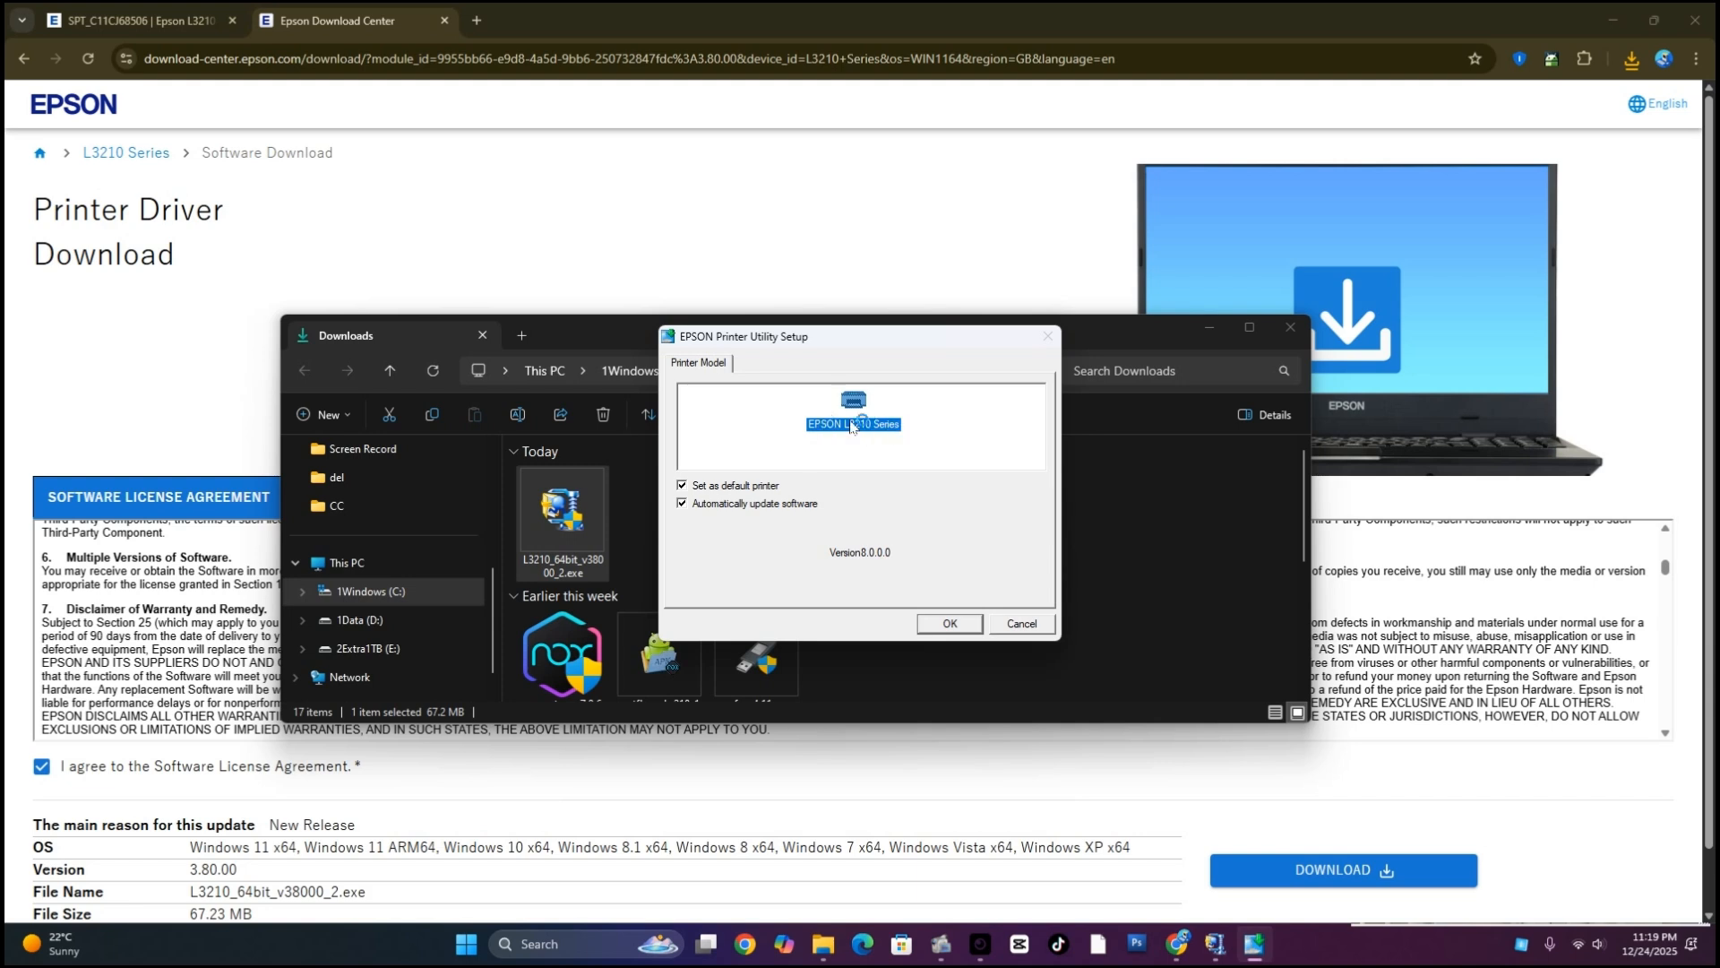
left_click(959, 627)
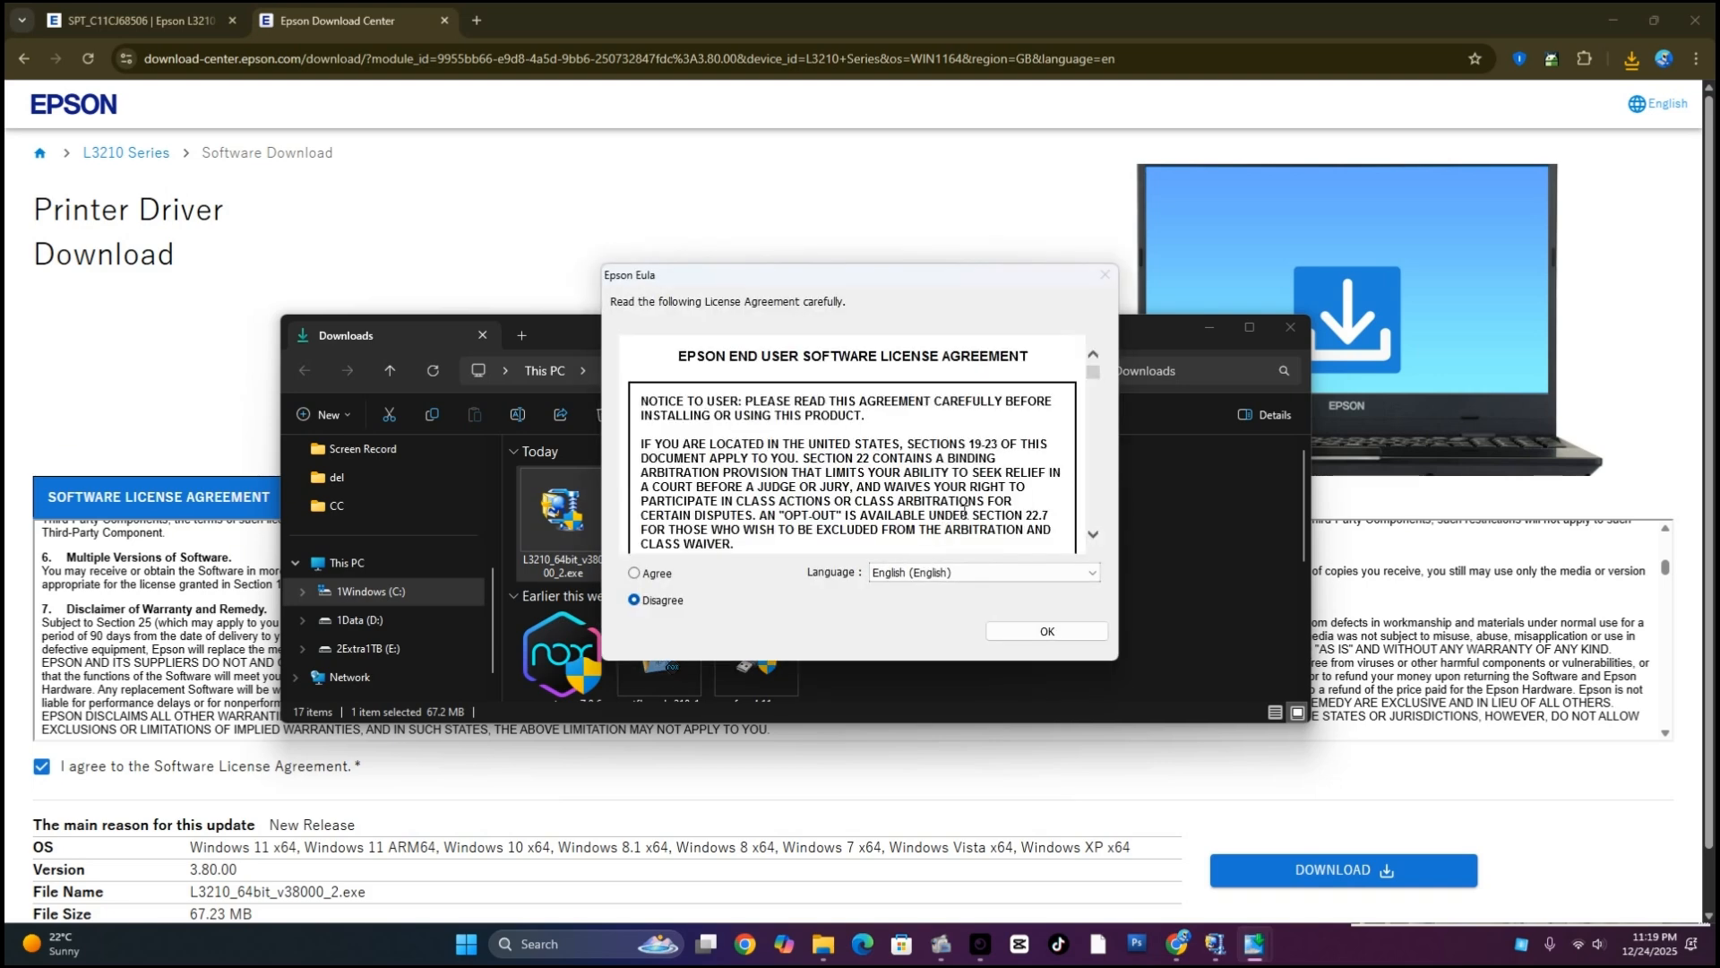
left_click(665, 574)
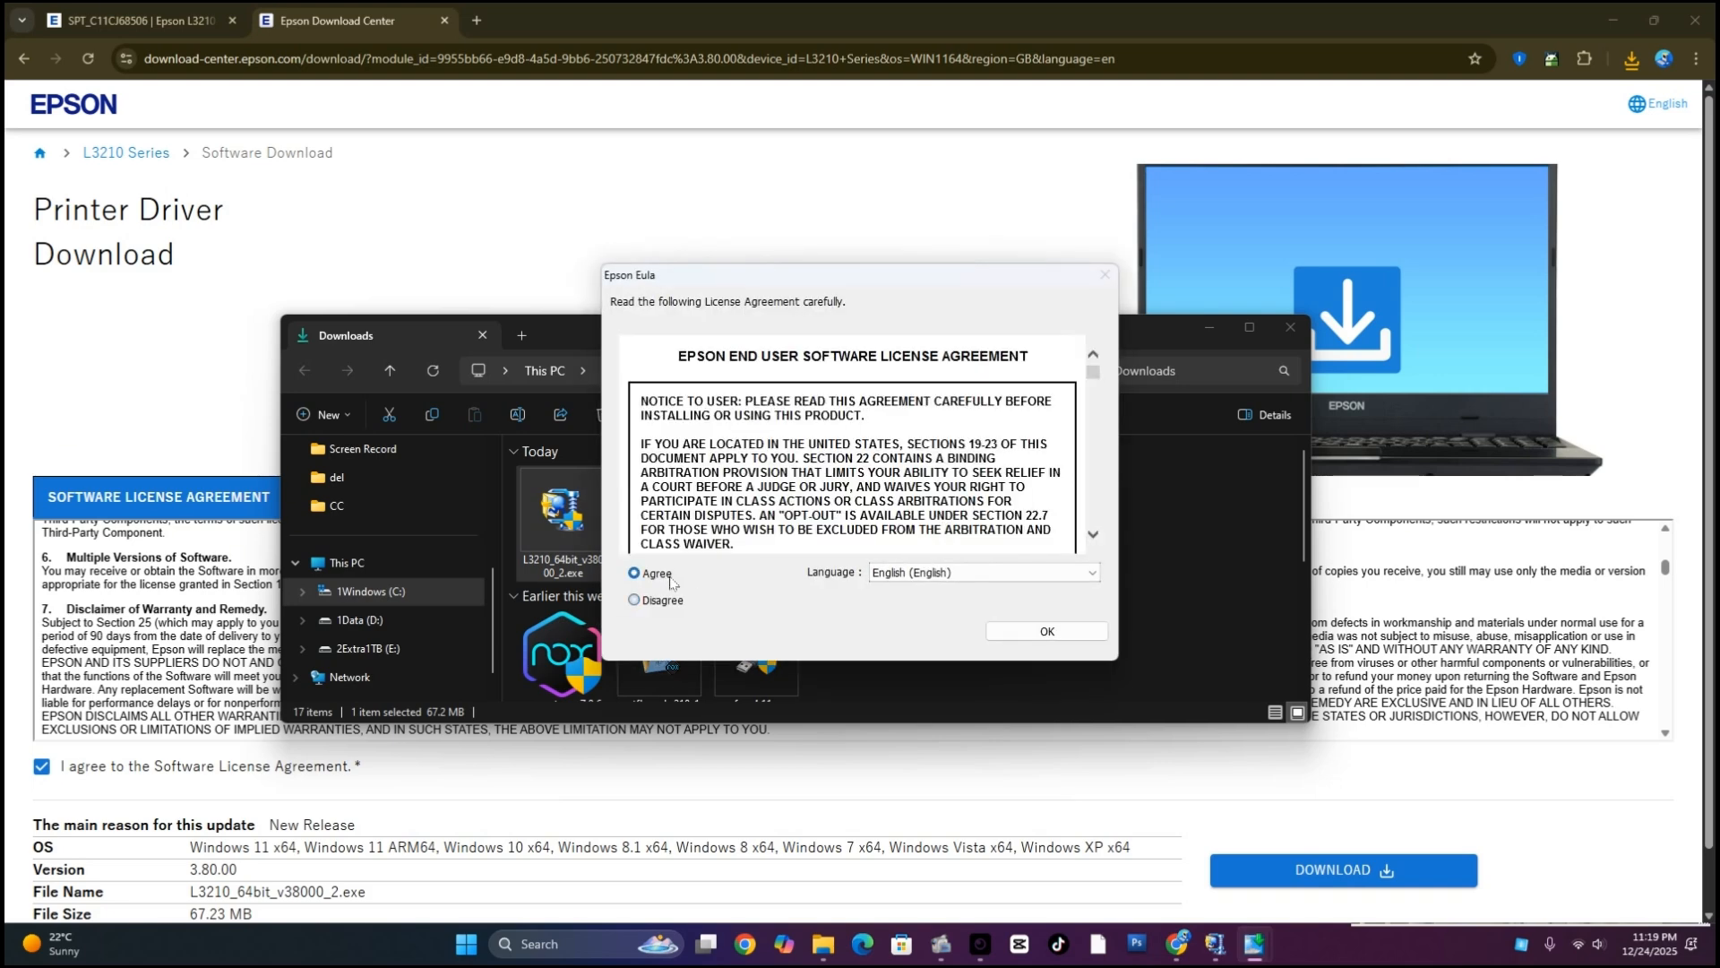
left_click(1044, 632)
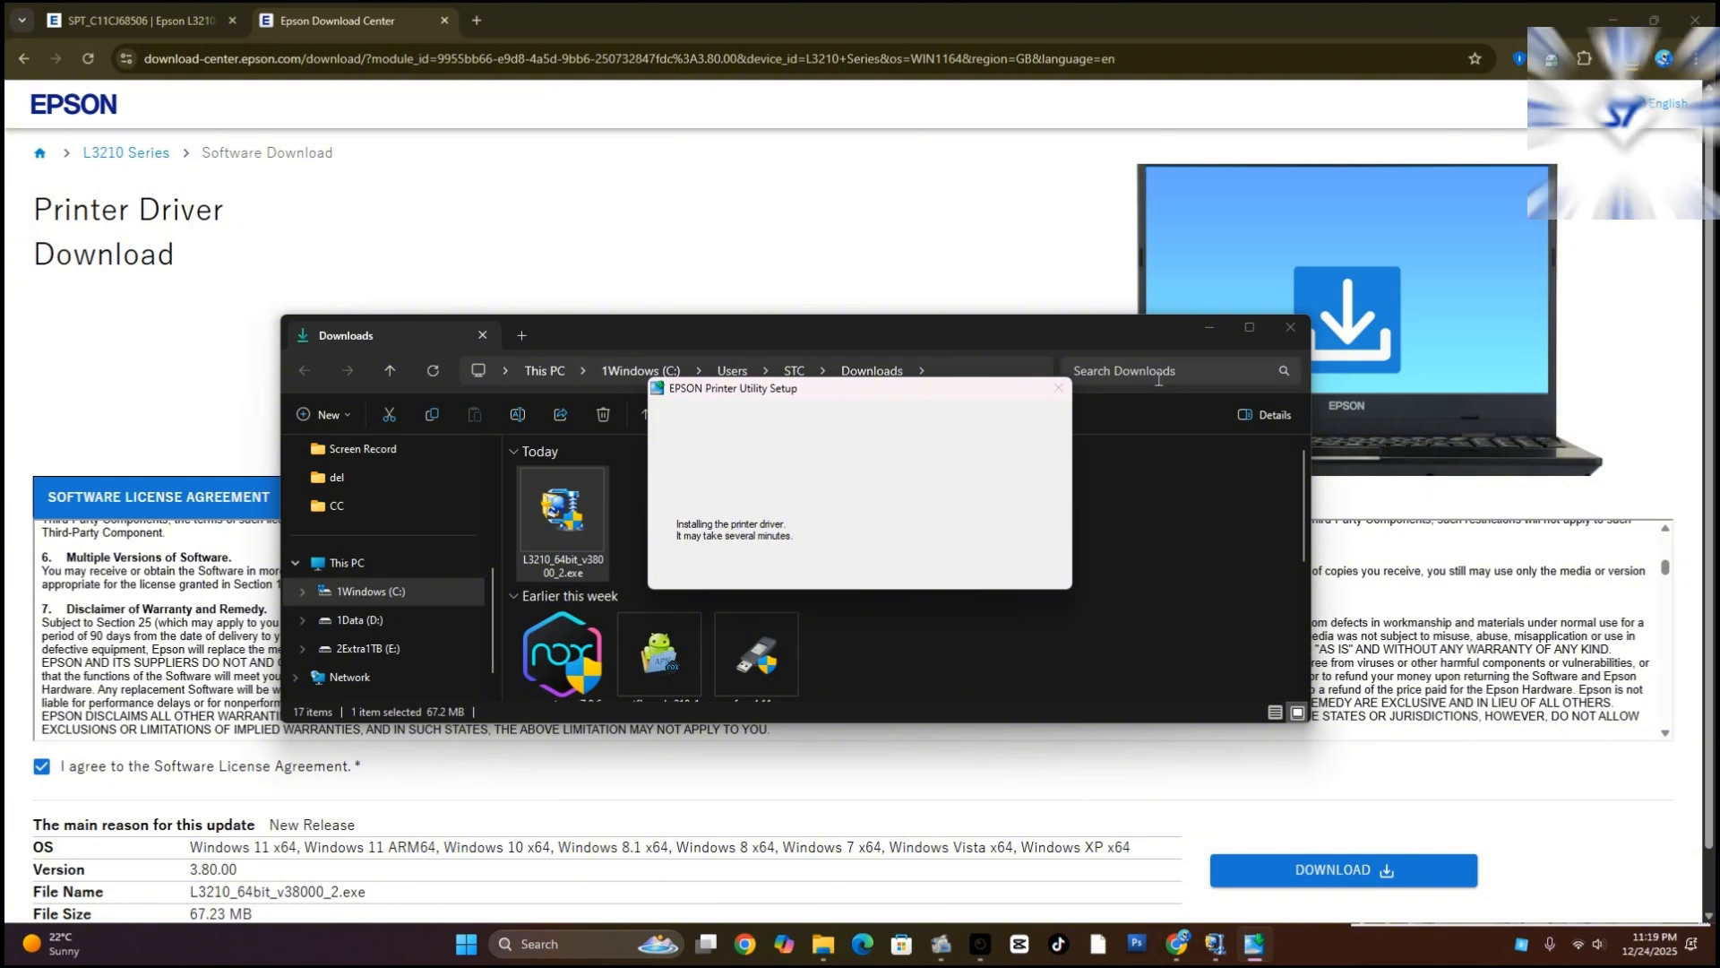
left_click(1207, 330)
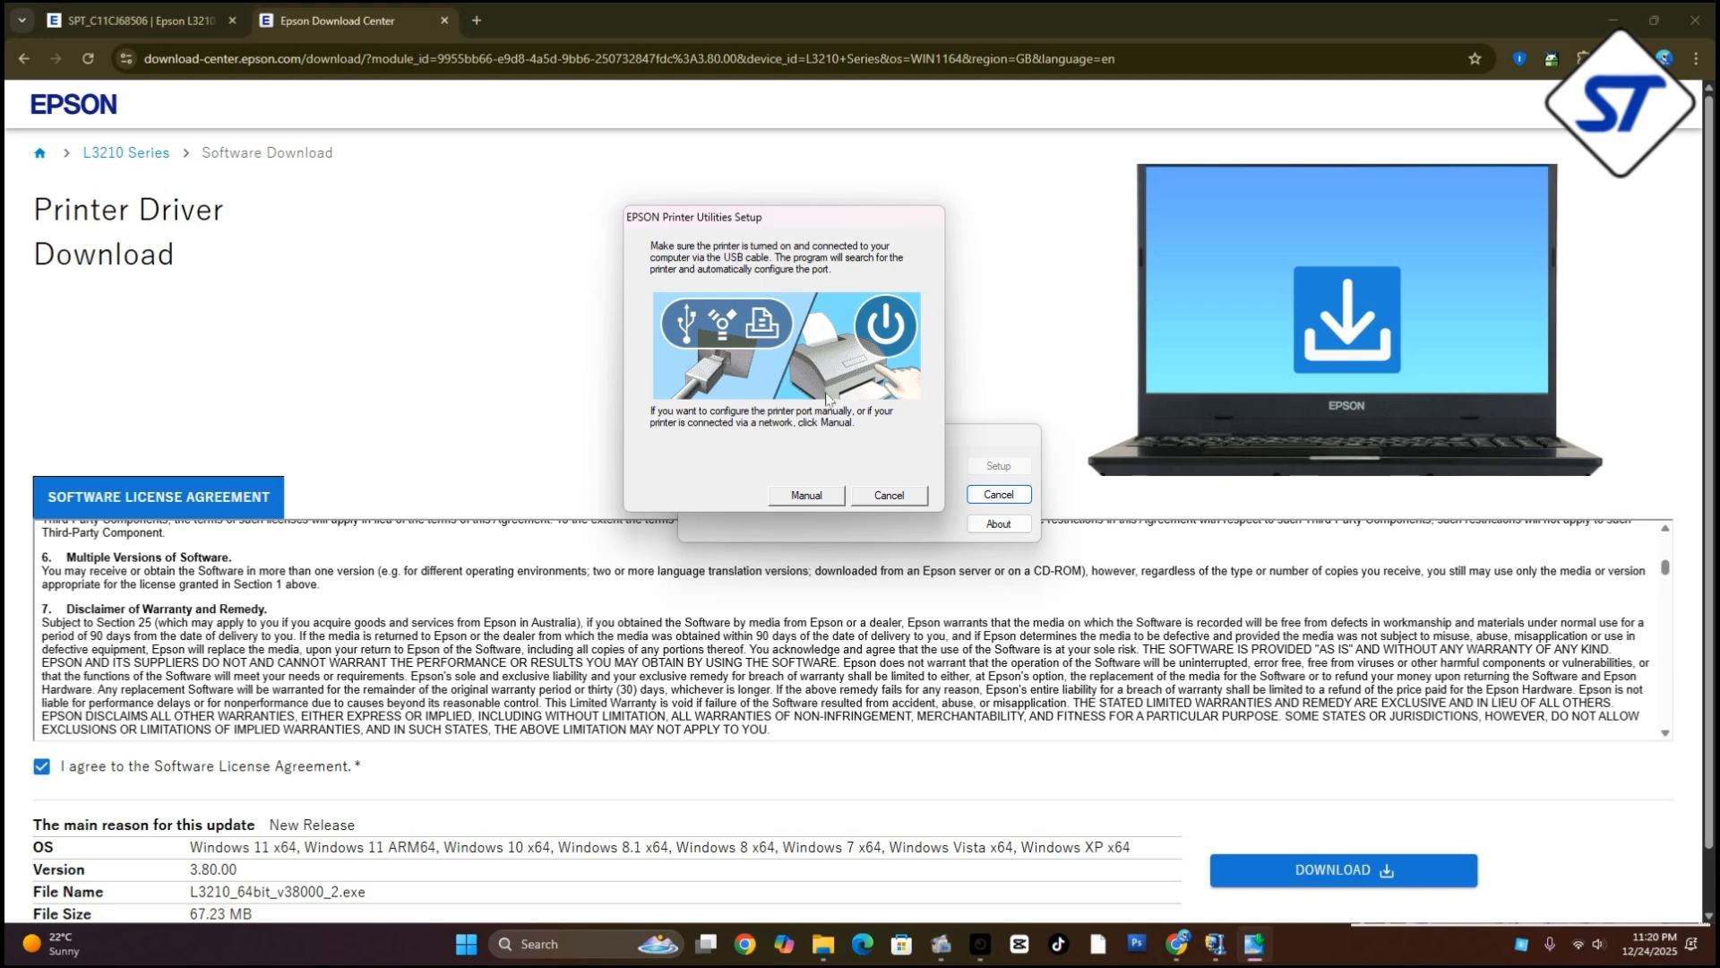
Configure the printer port manually as LPT1 and finish the EPSON Printer Utility Setup
left_click(823, 495)
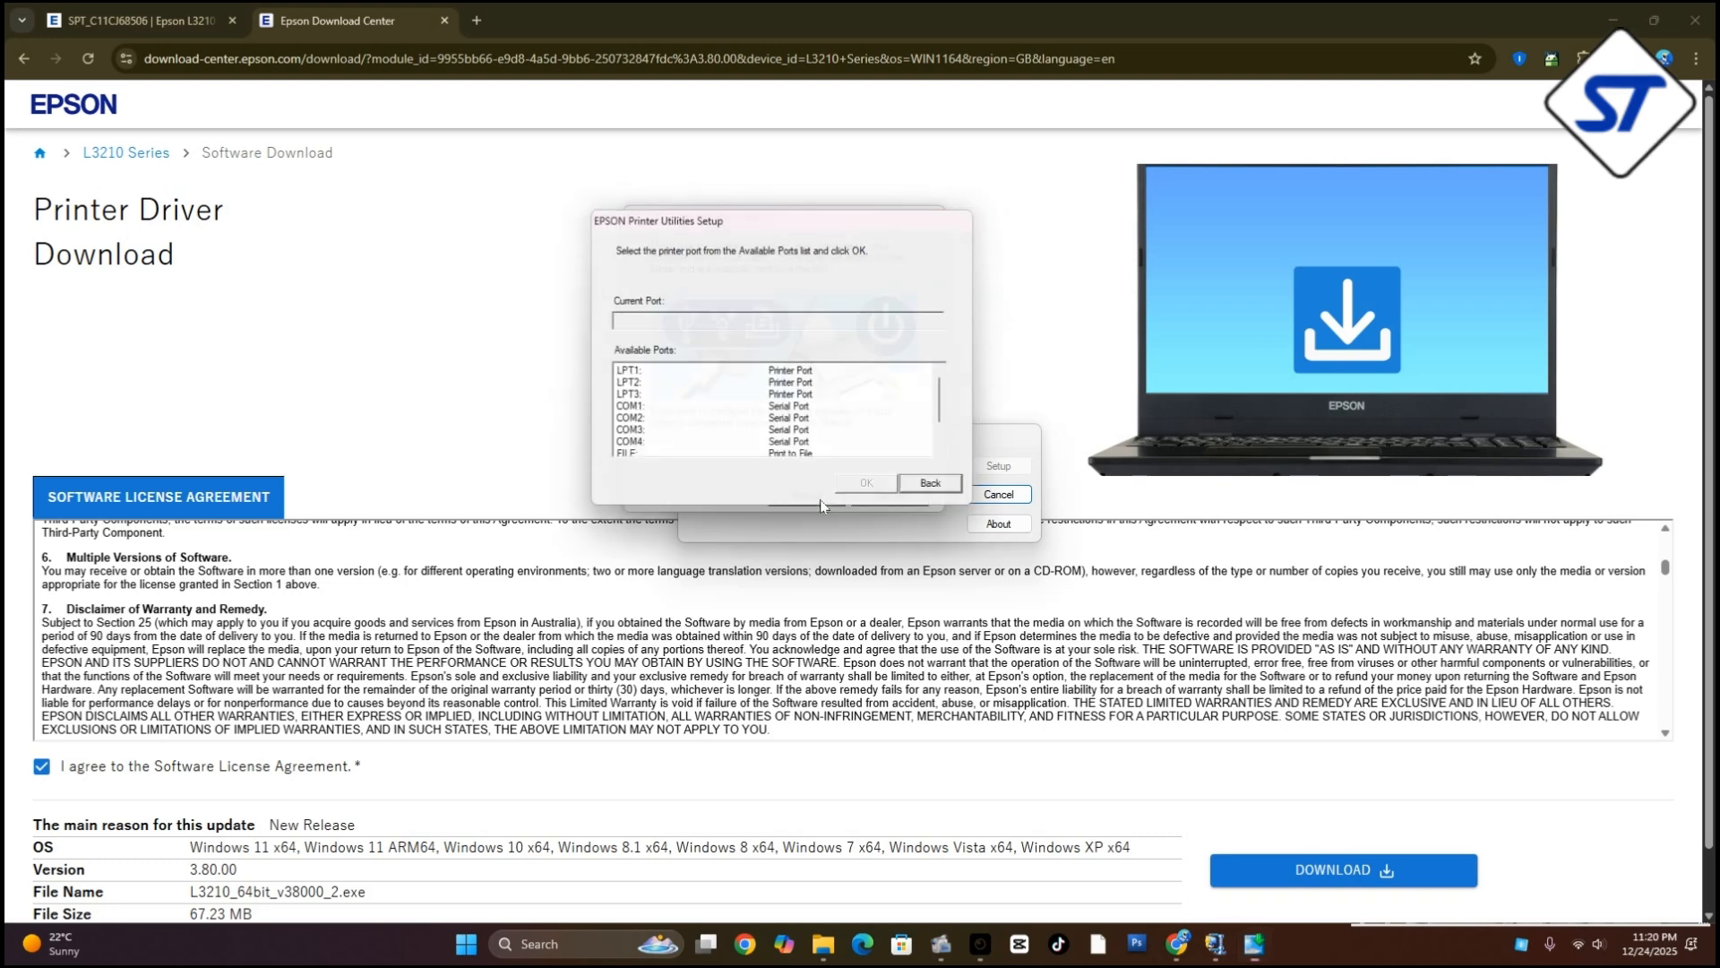
left_click(632, 373)
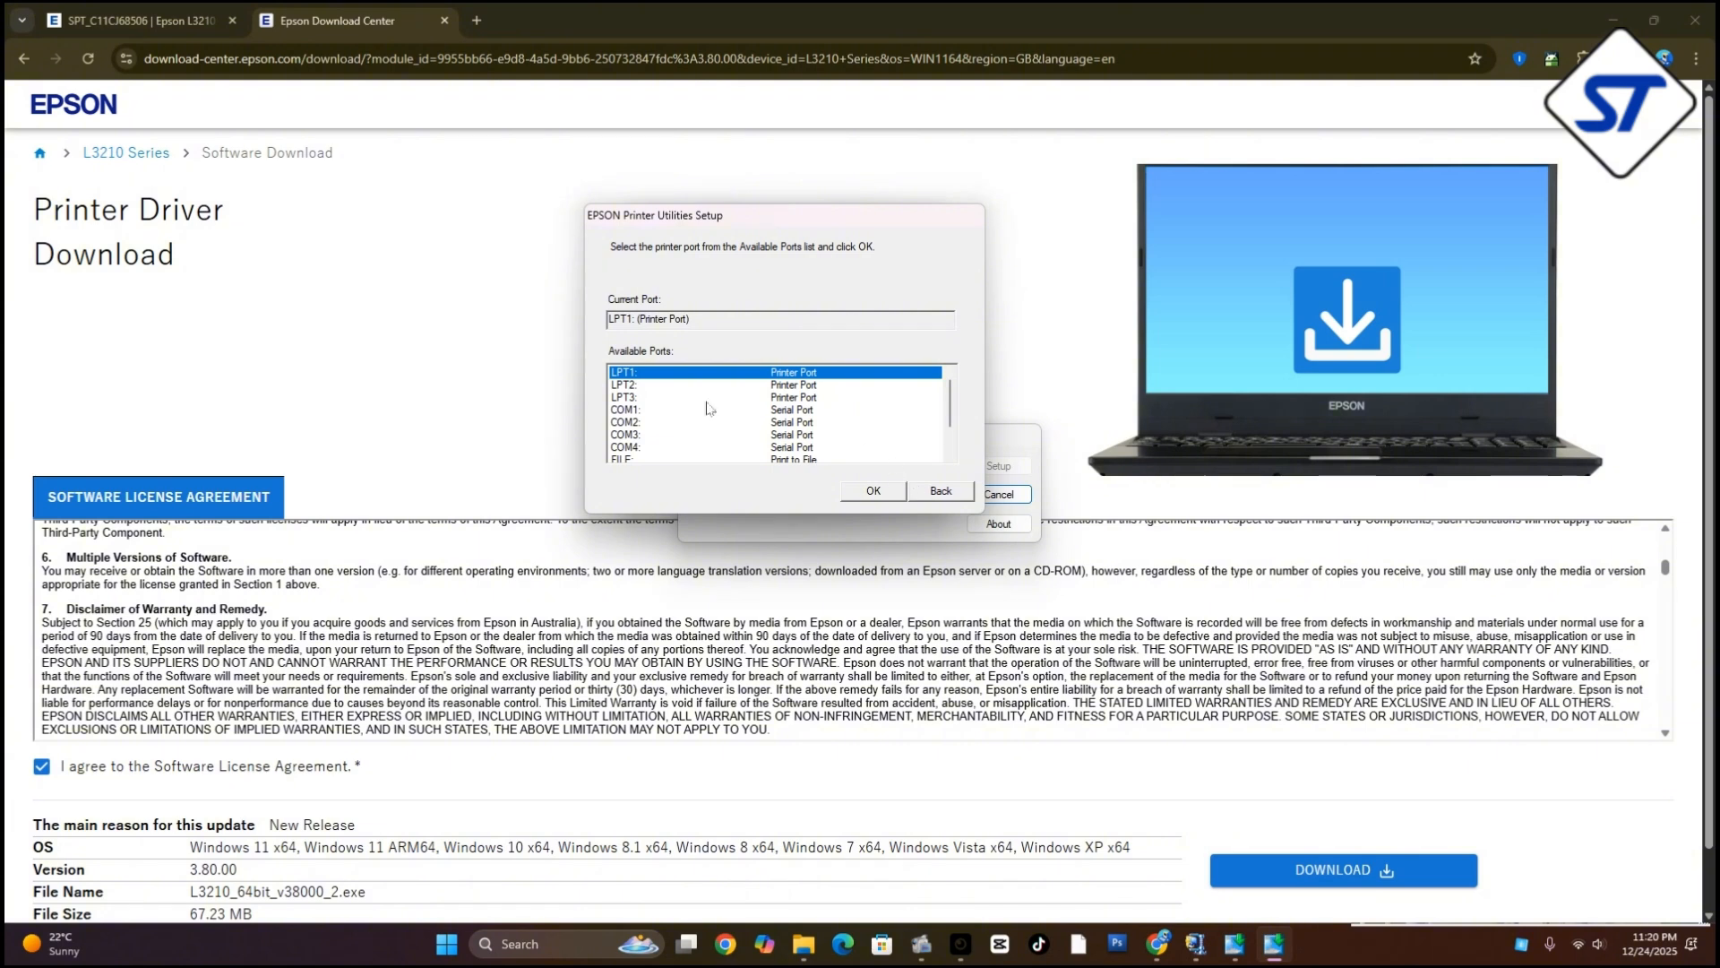
left_click(875, 492)
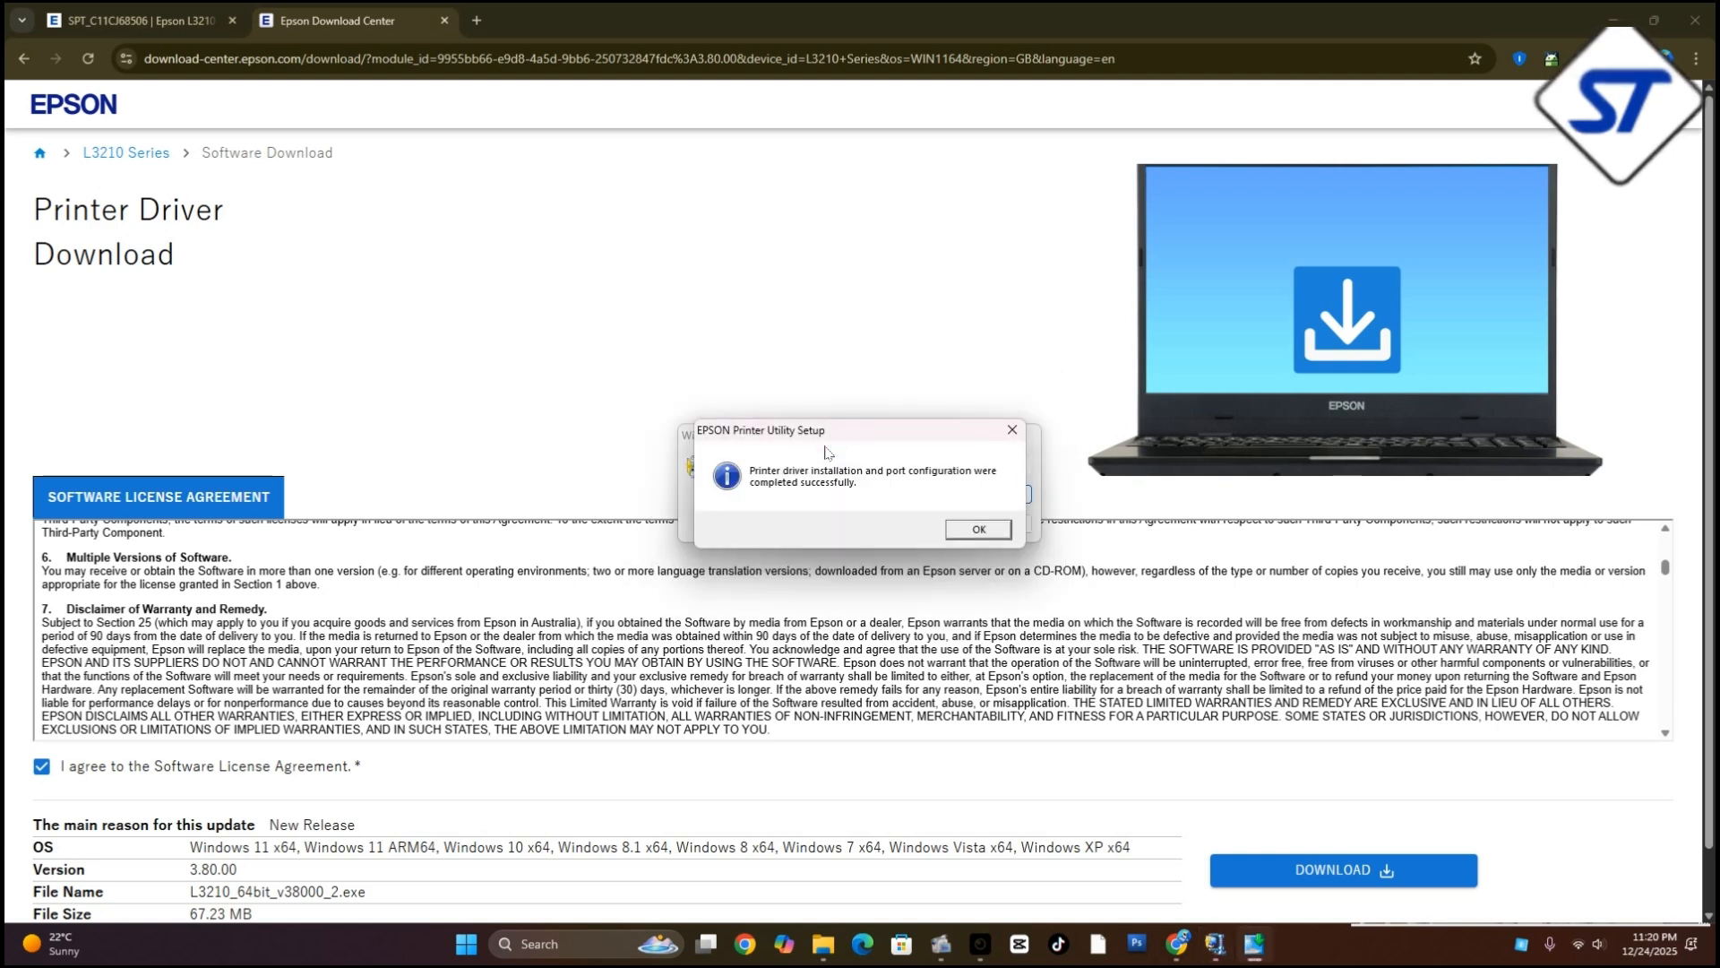
left_click(979, 528)
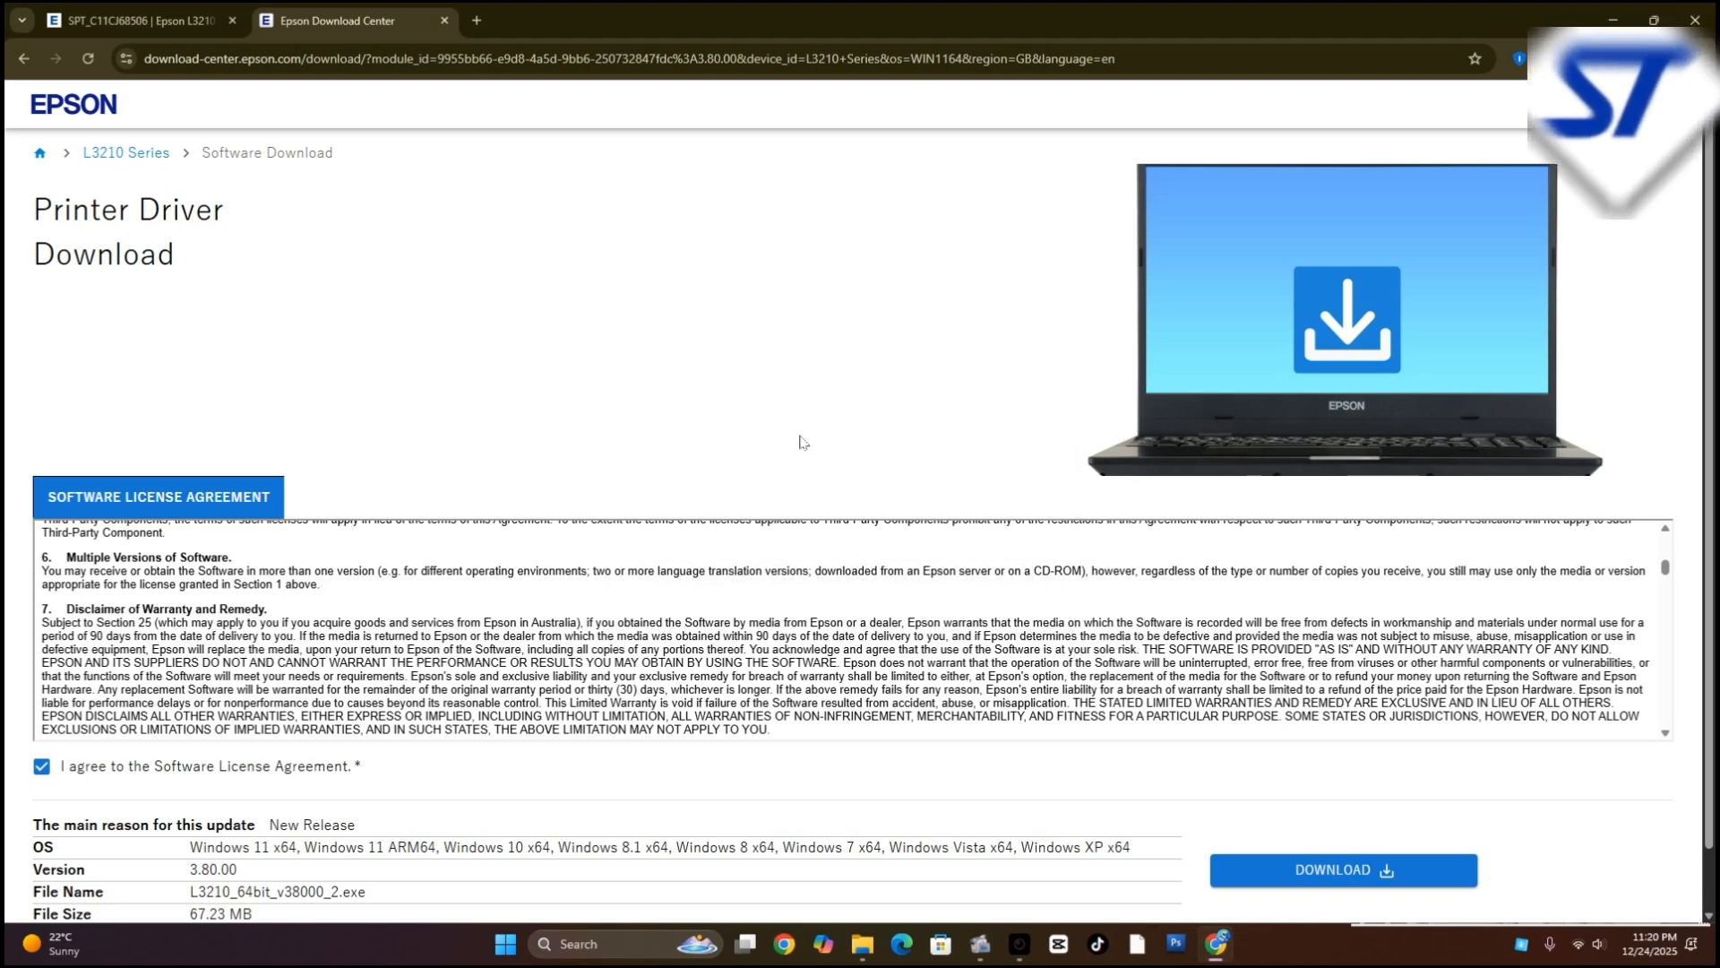
Return to the Epson L3210 support page and download L3210_Series_Win_x64_ScannerDriver Ver. 6.7.81.0, showing its progress in the recent downloads
scroll(851, 448, "down", 1)
scroll(705, 517, "up", 5)
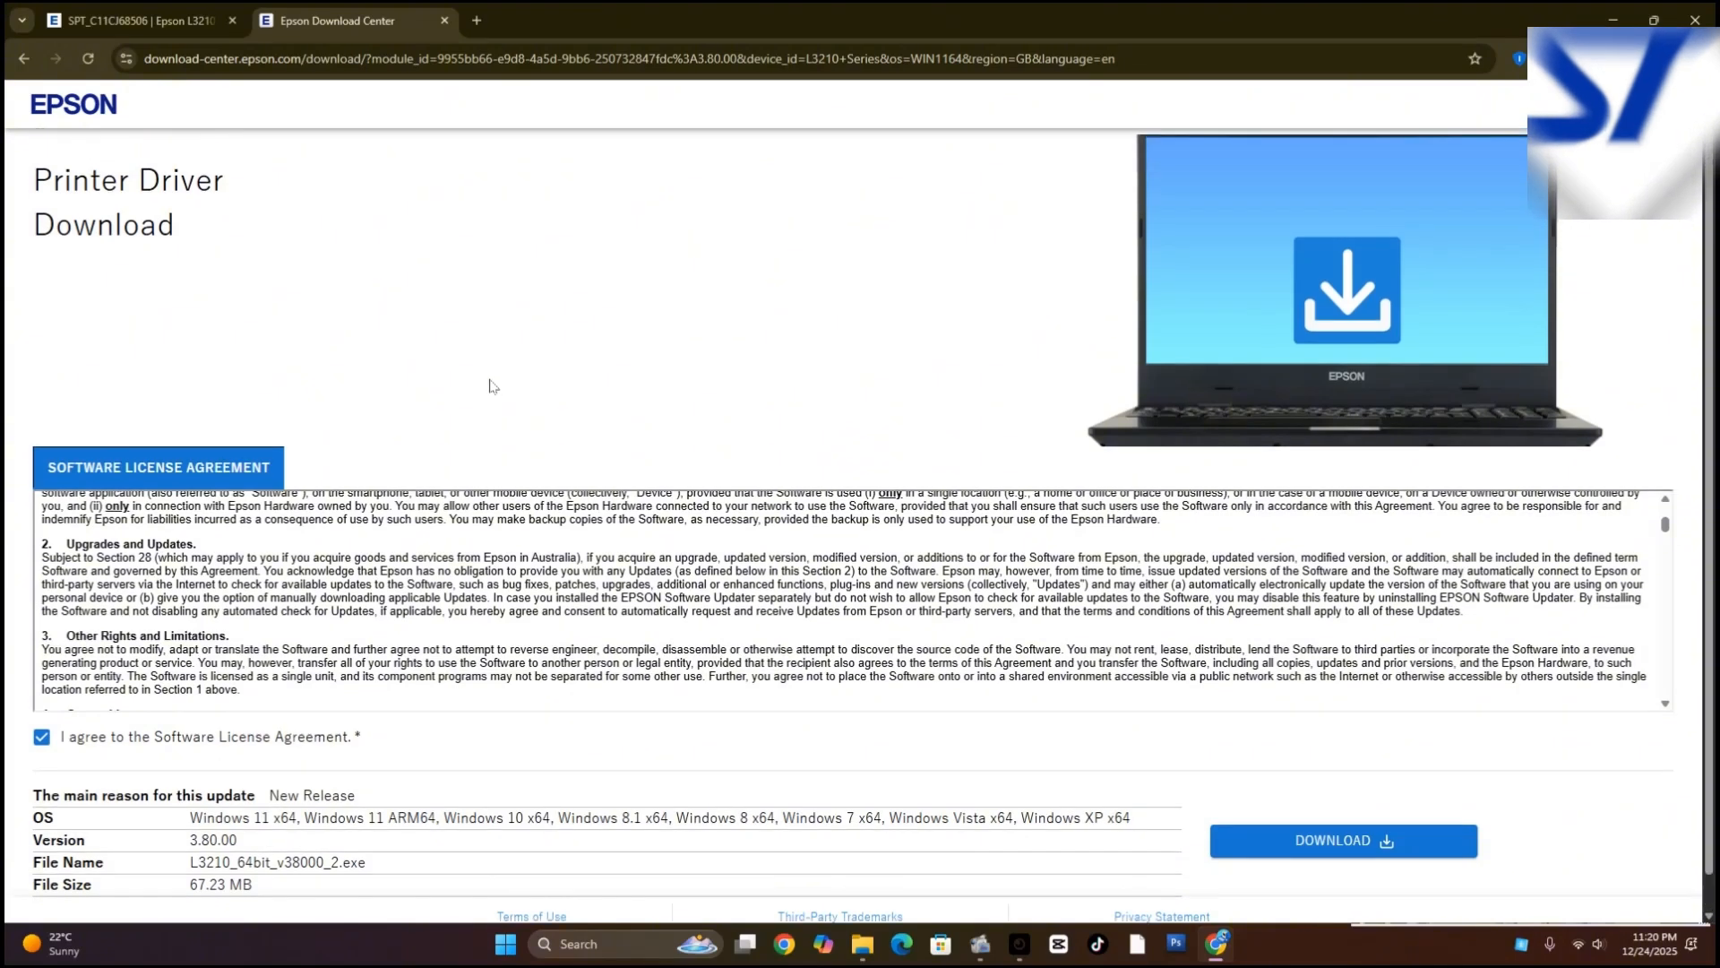
scroll(492, 385, "up", 1)
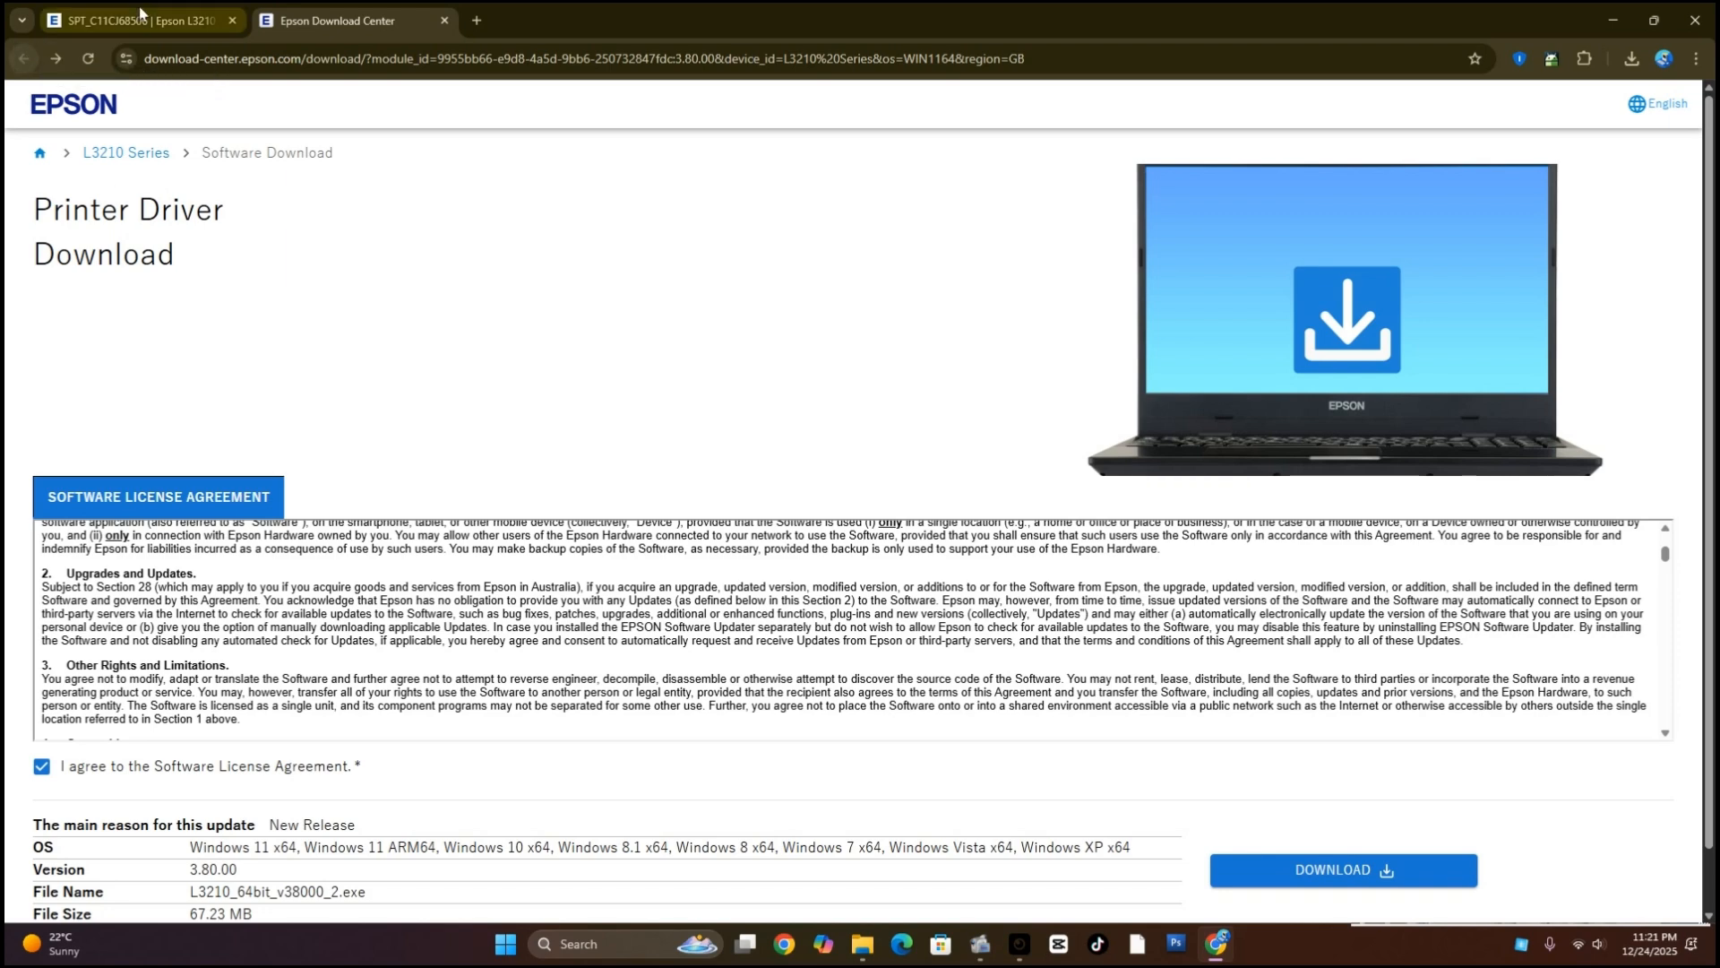
left_click(172, 22)
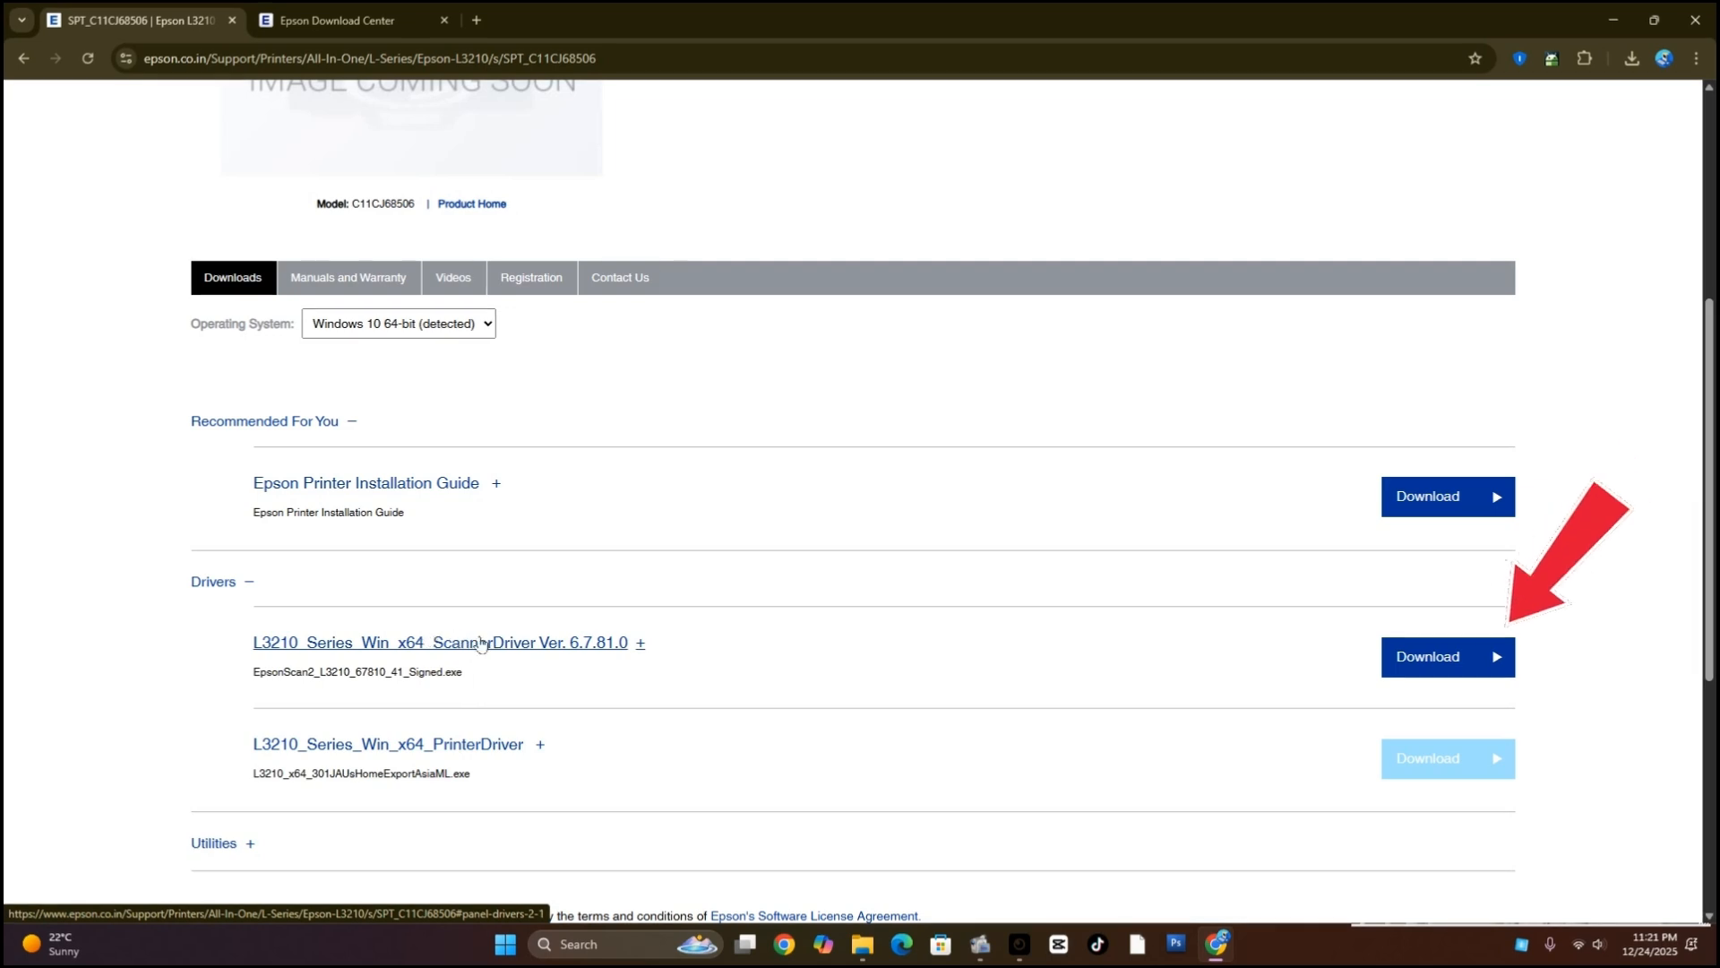
left_click(1483, 657)
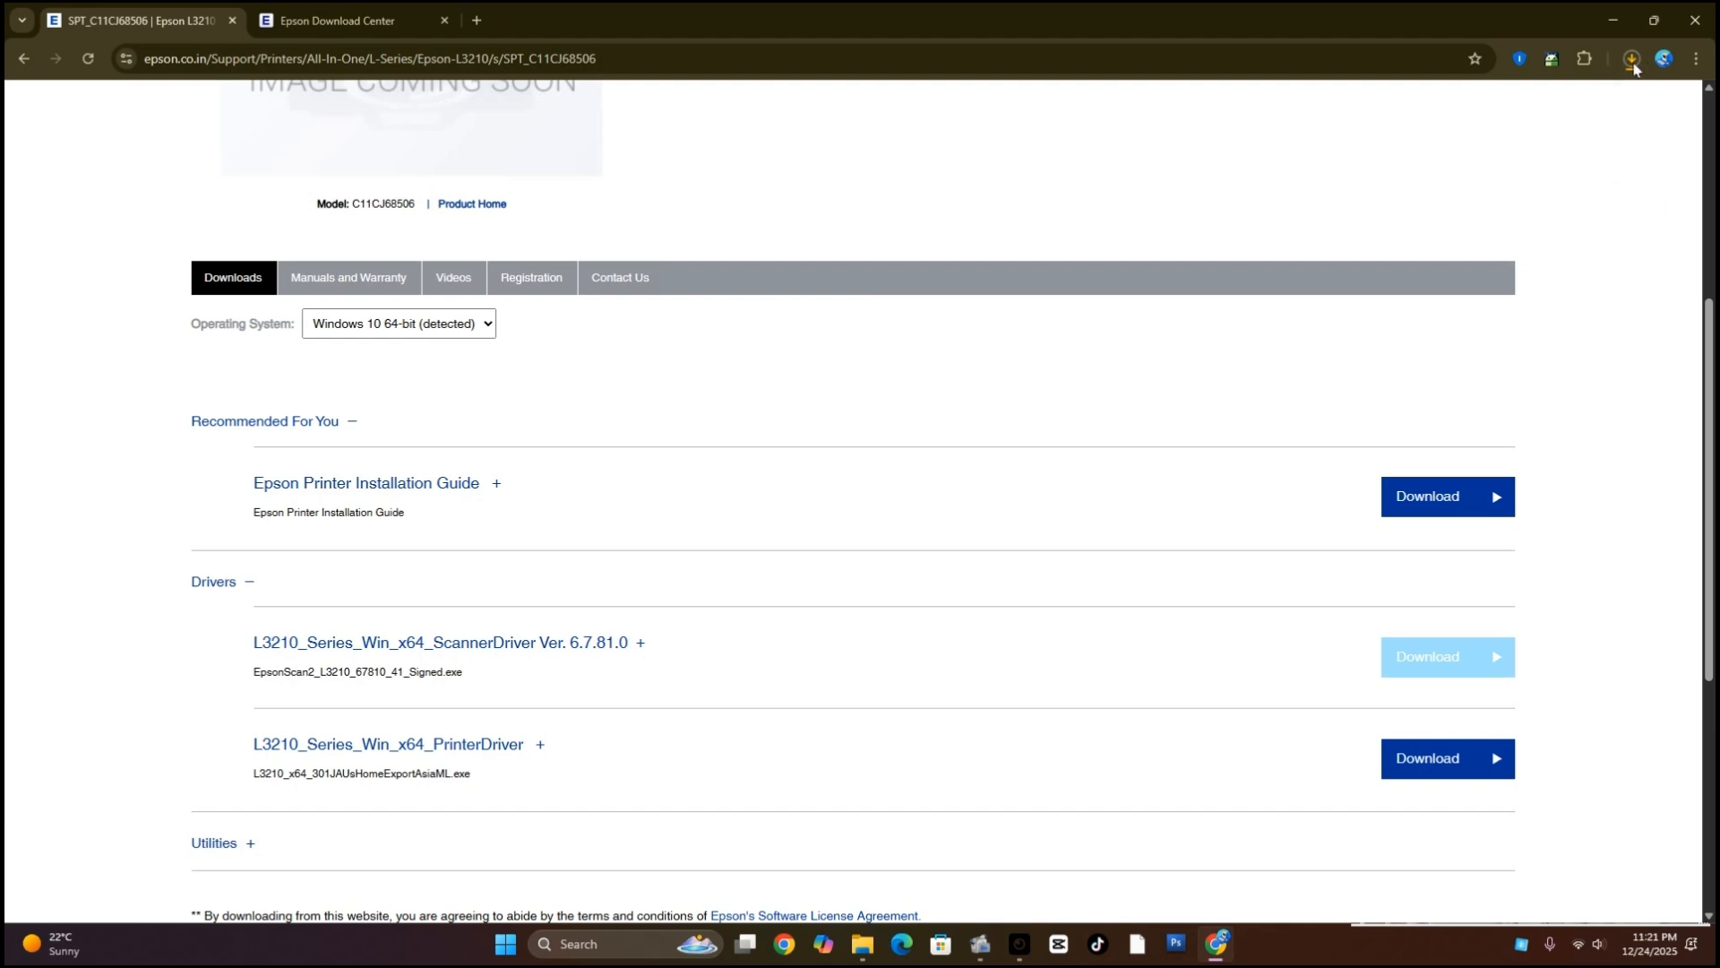
left_click(1633, 63)
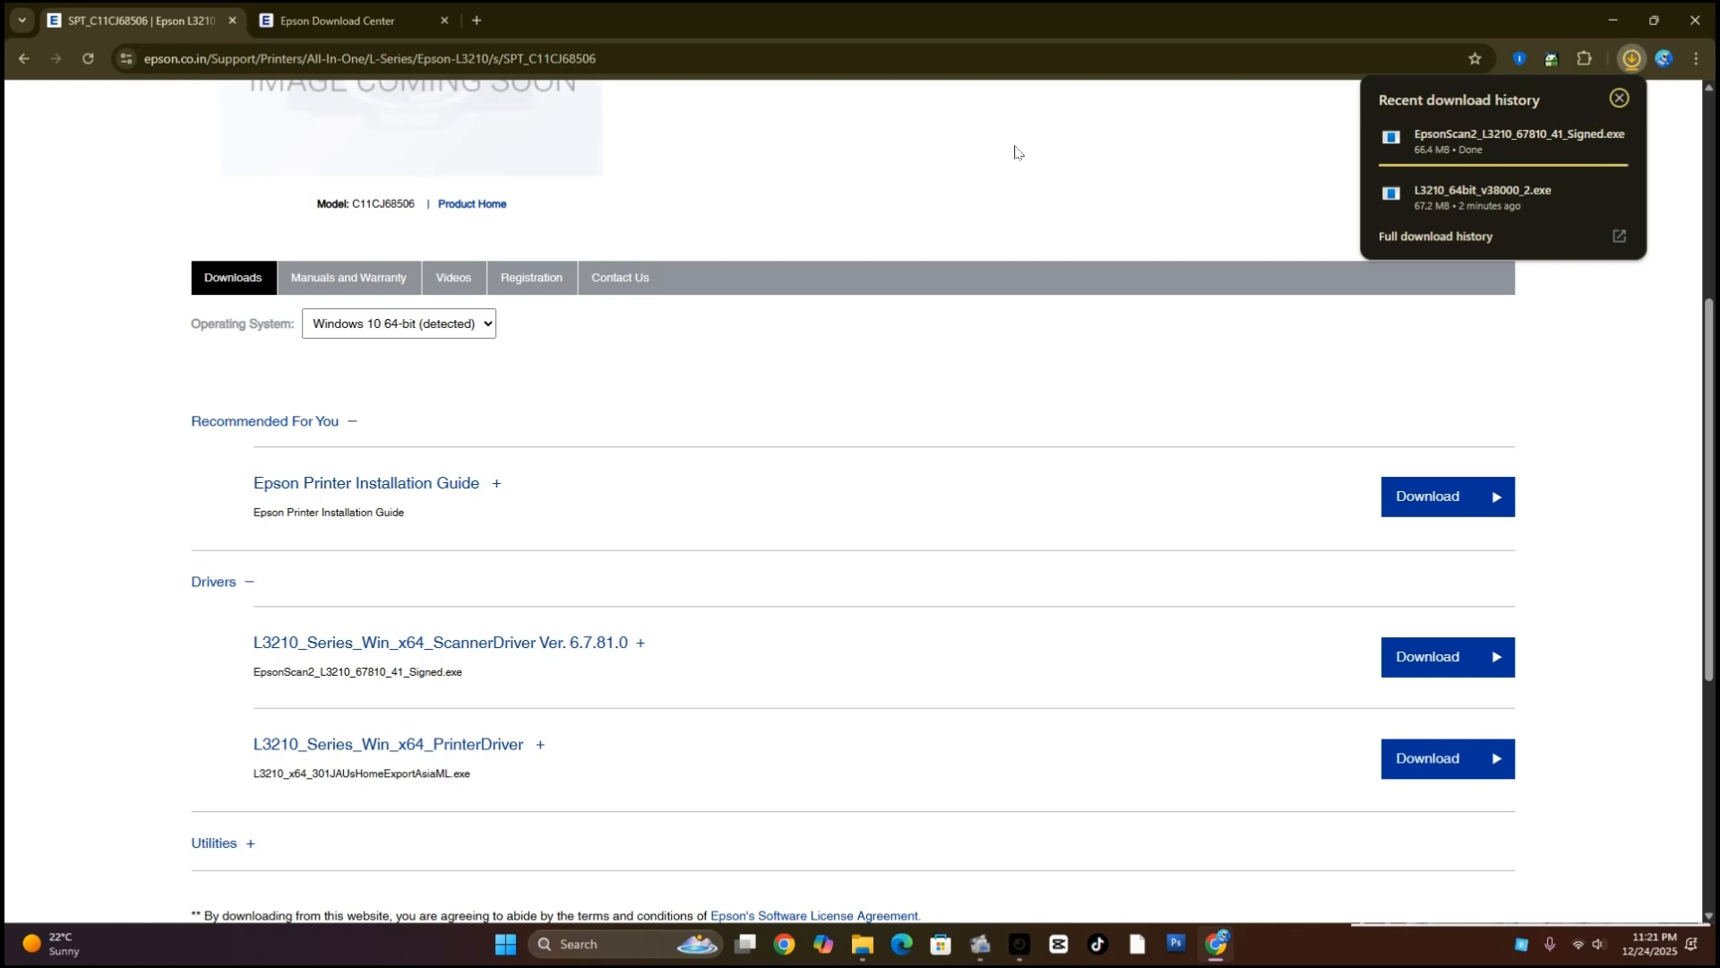
Run EpsonScan2_L3210_67810_41_Signed.exe from the Downloads folder and install Epson Scan 2, accepting the license terms
left_click(1584, 137)
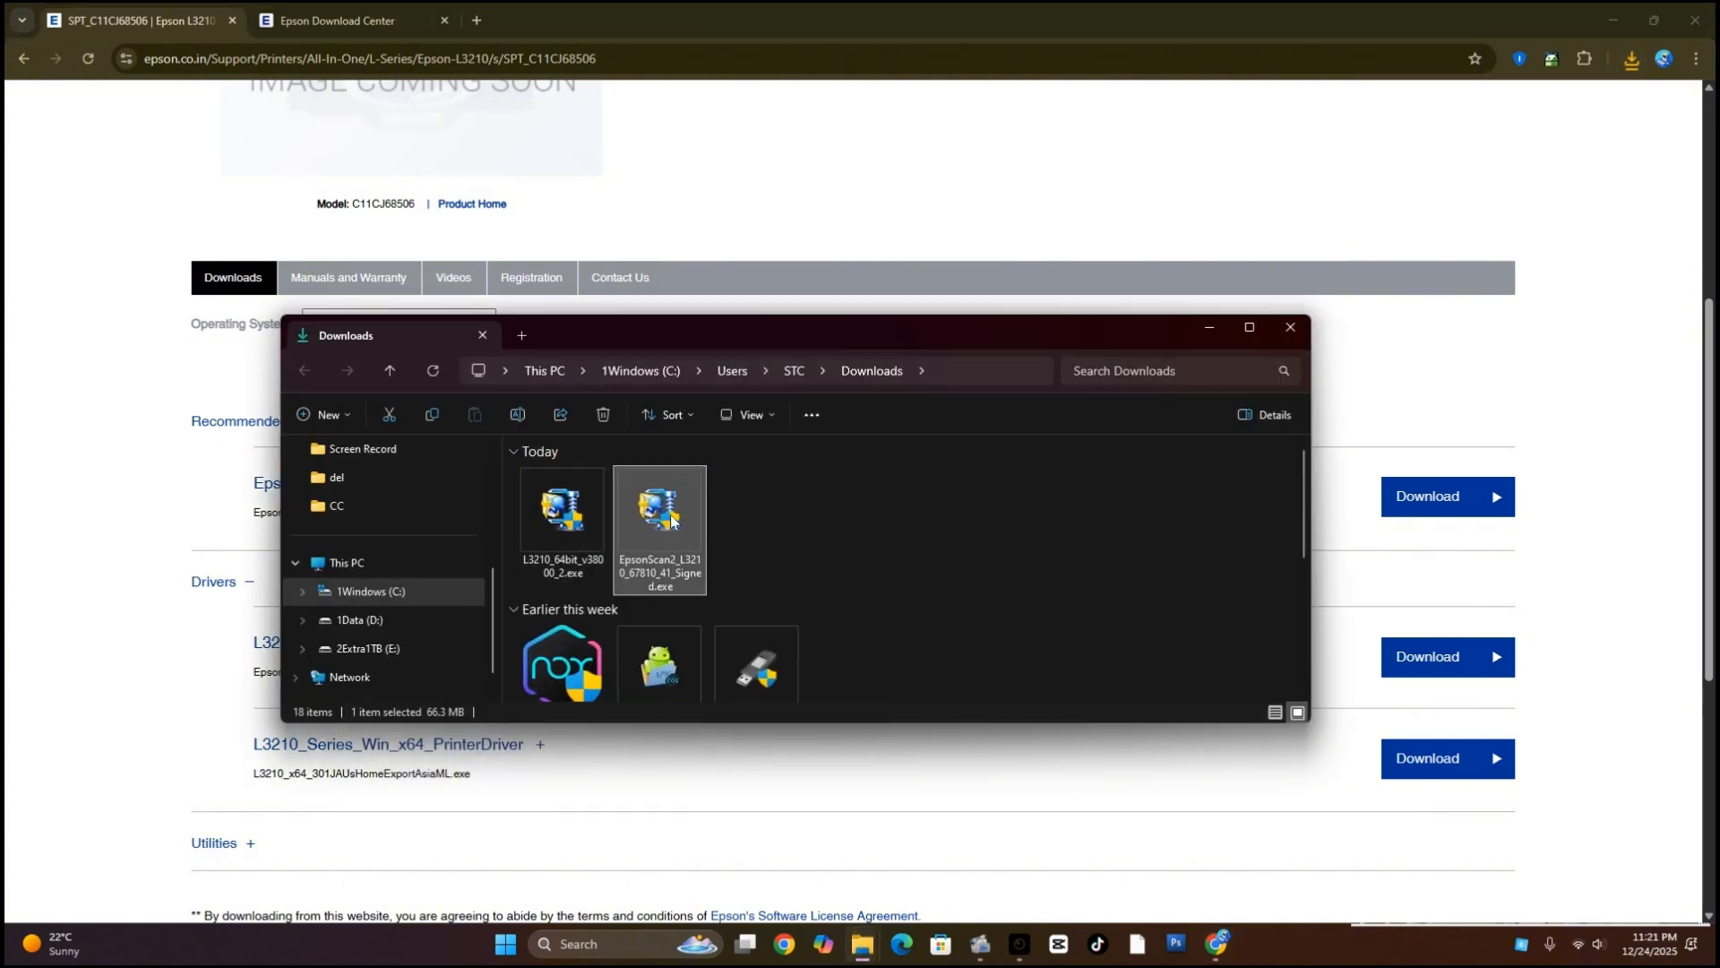
double_click(671, 520)
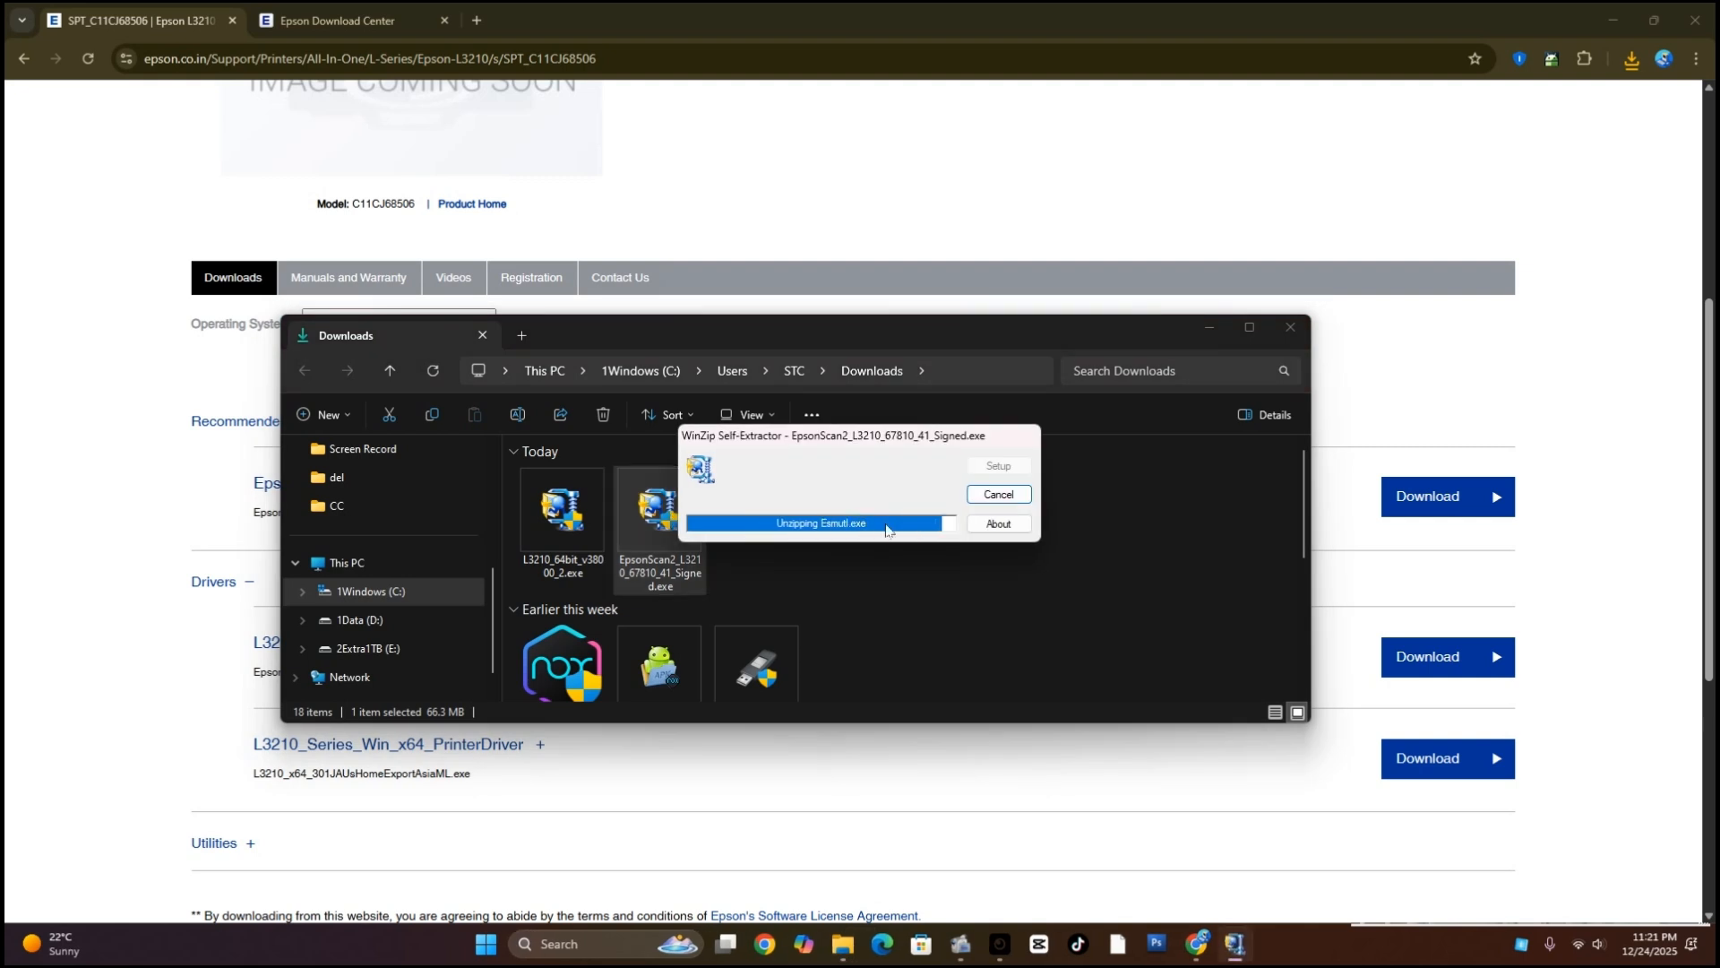
left_click(968, 568)
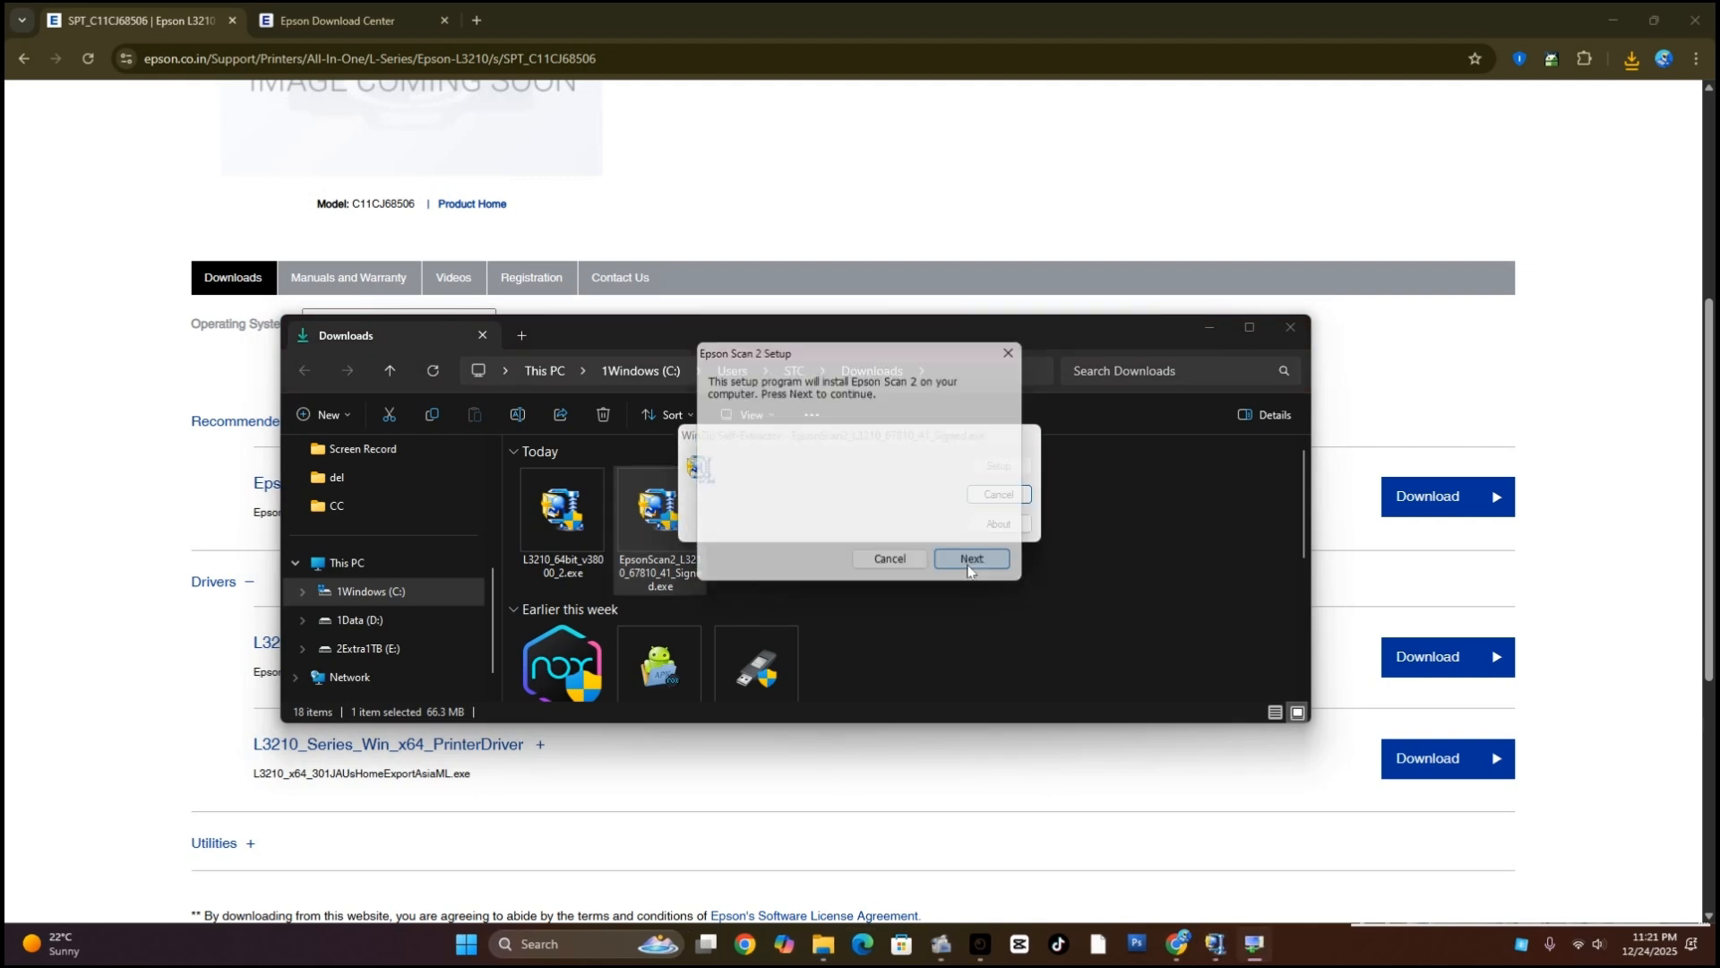
left_click(767, 568)
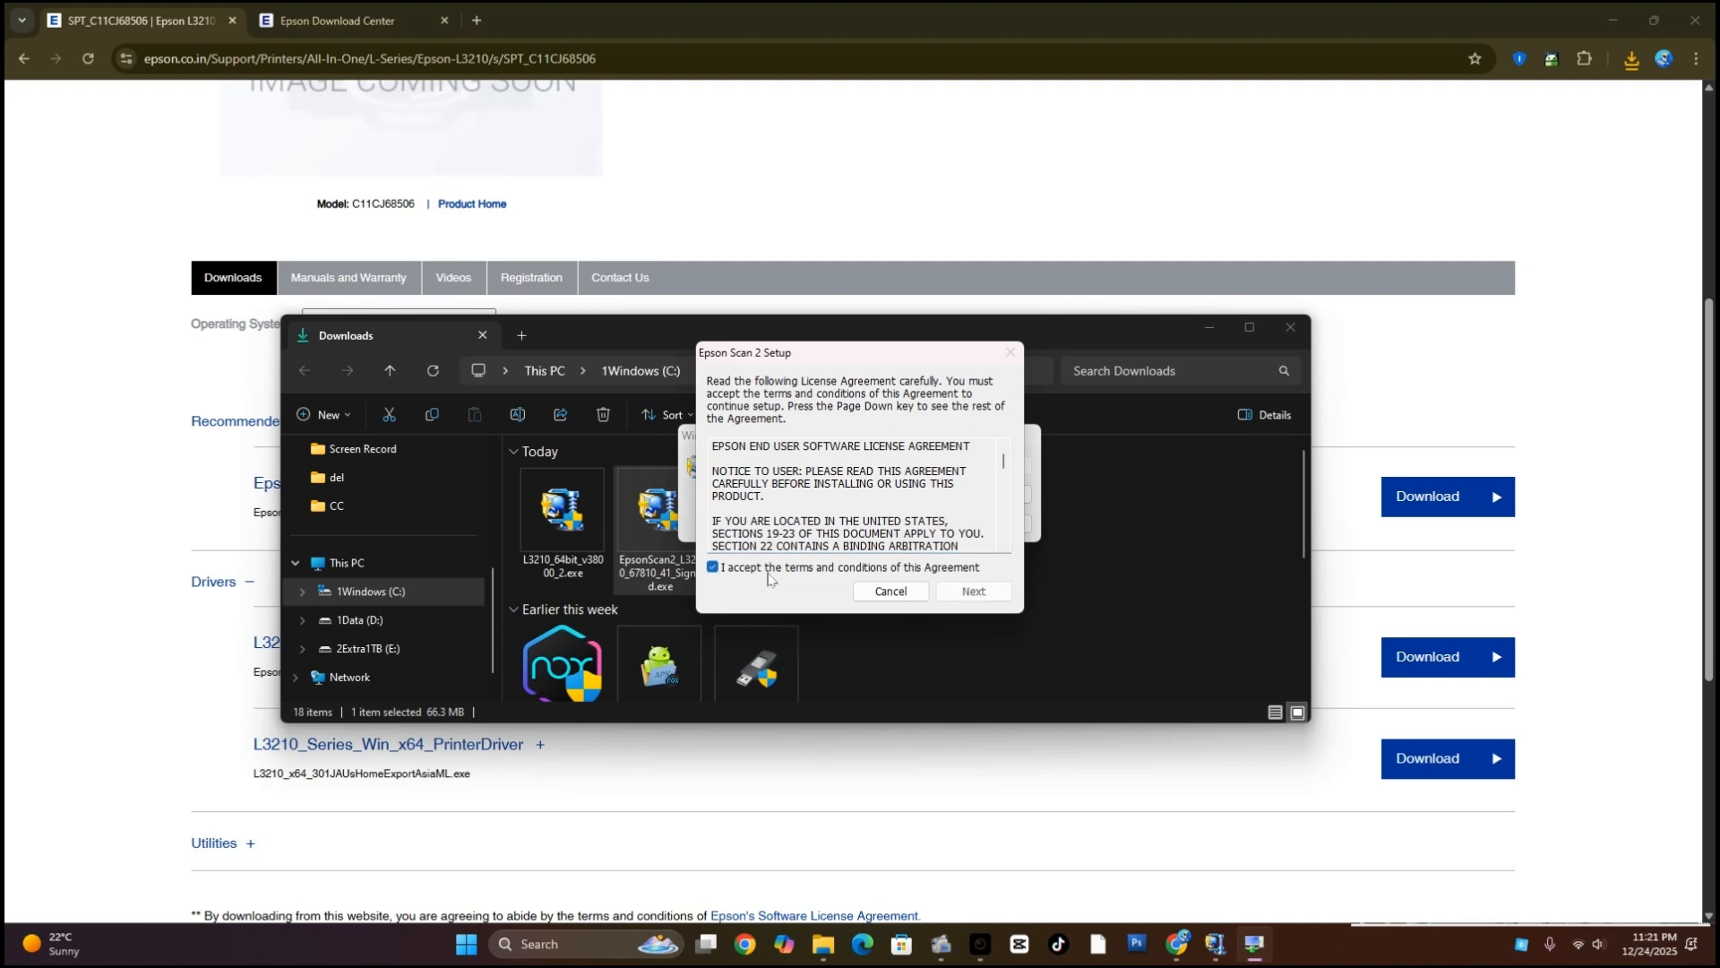
left_click(973, 591)
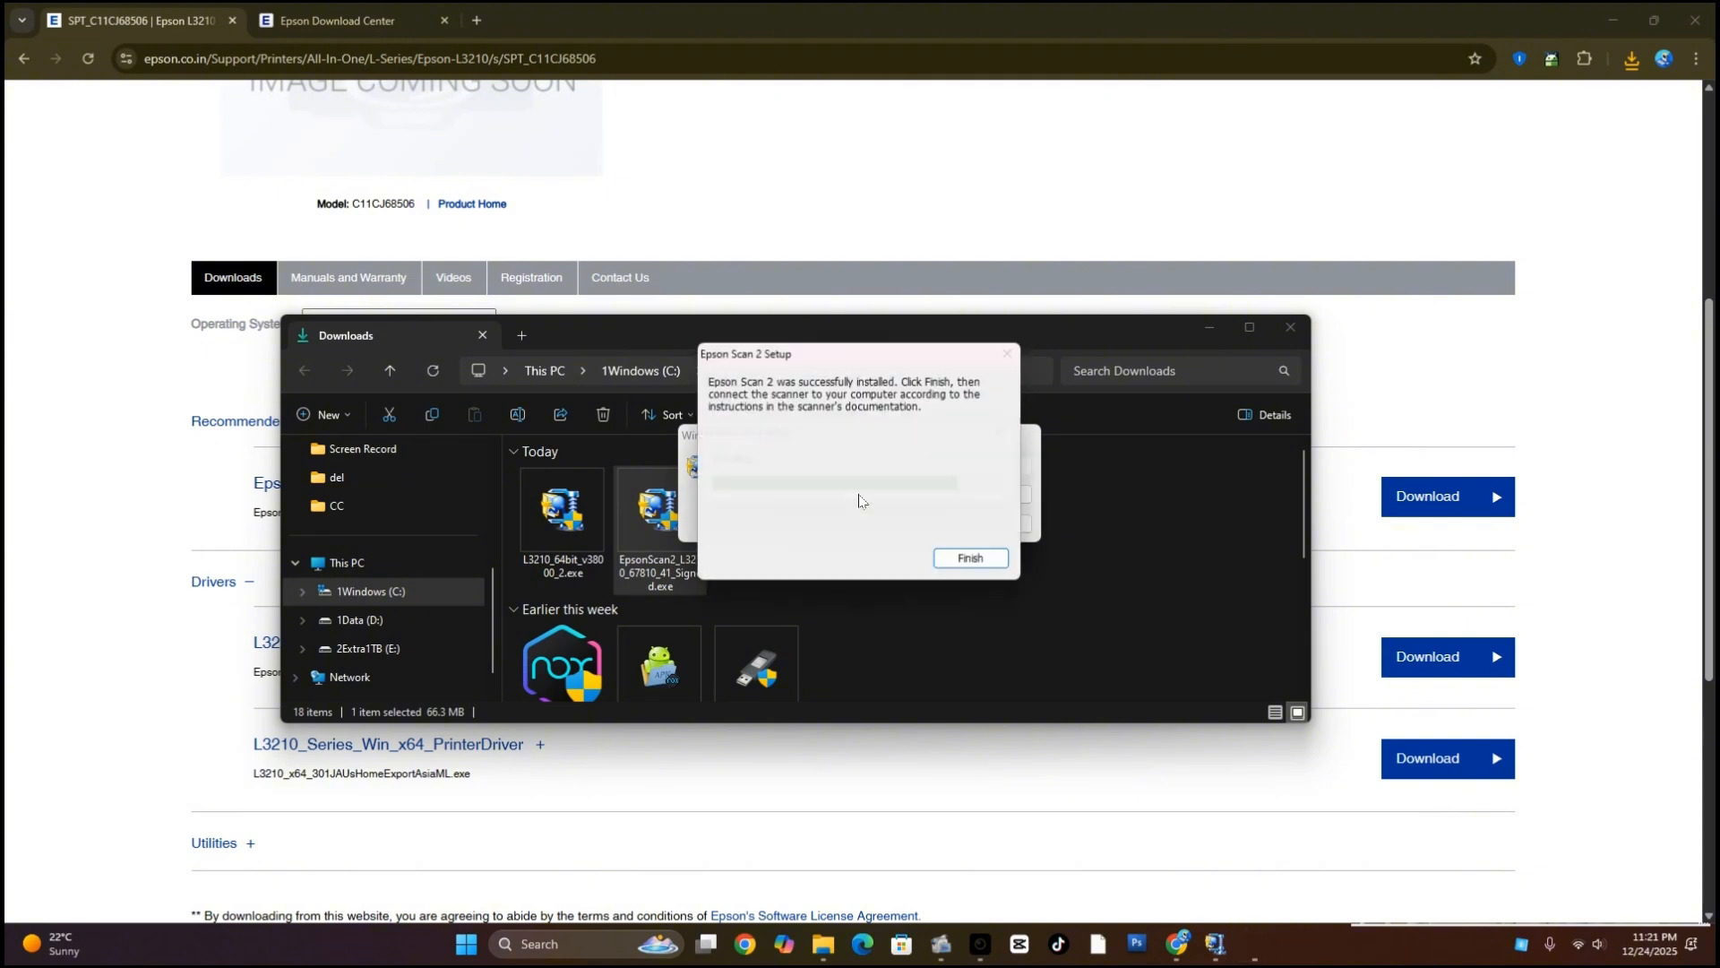
left_click(970, 561)
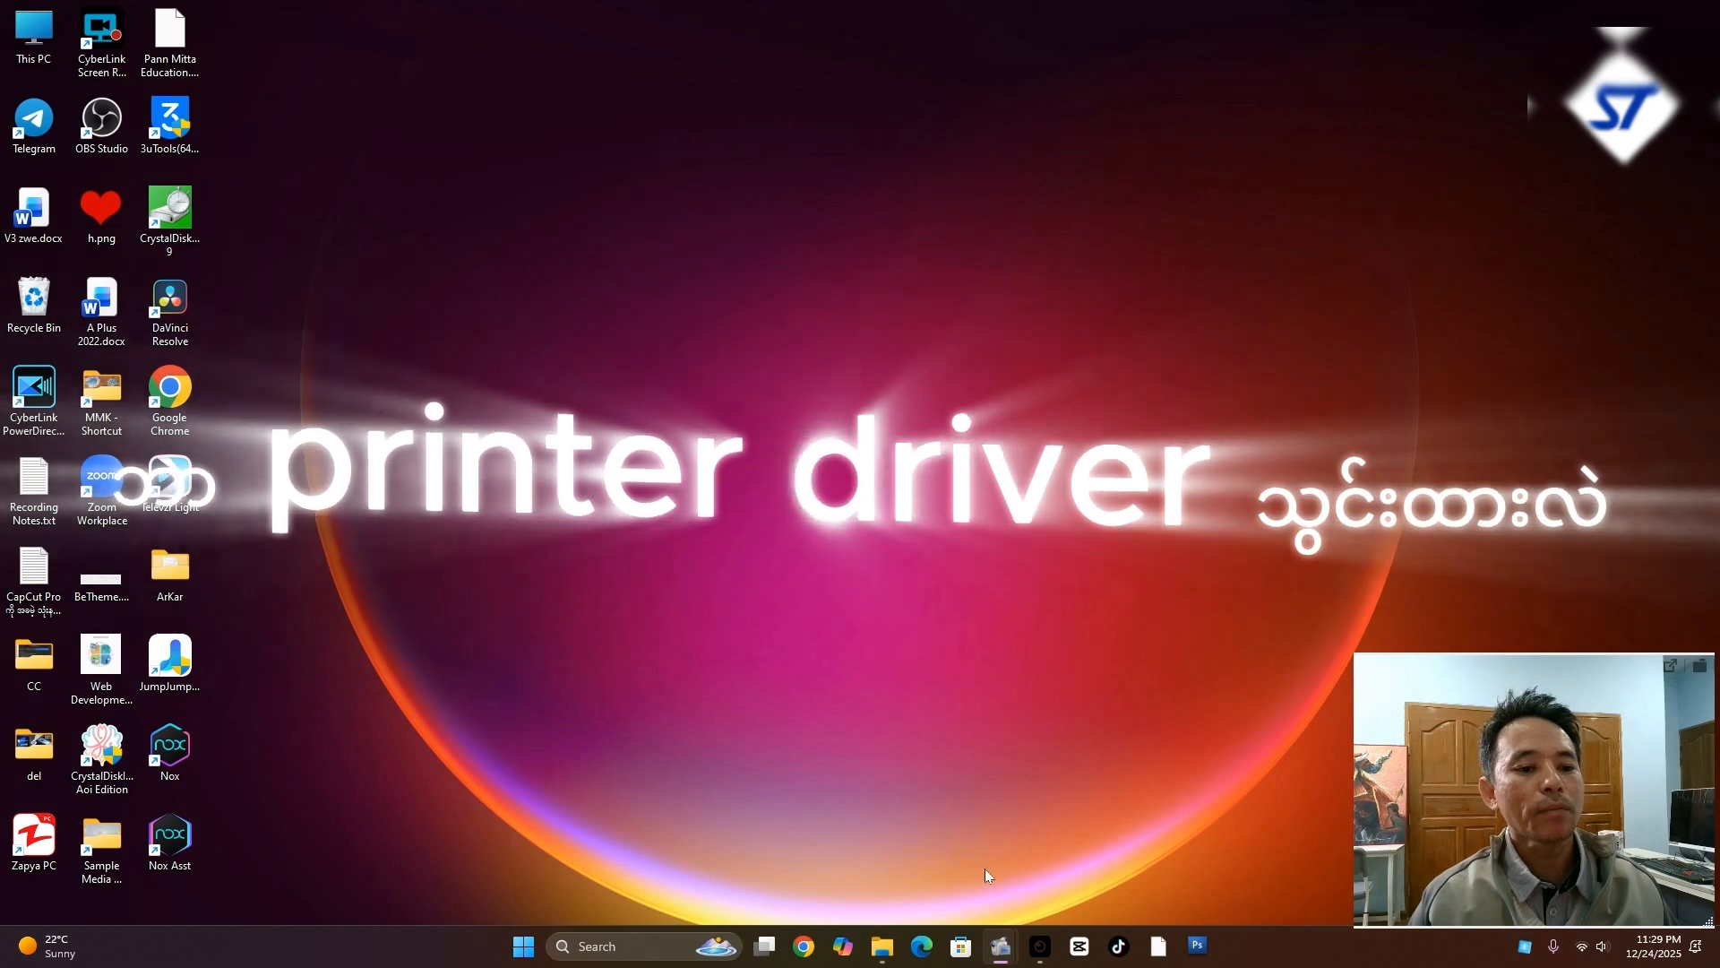
Run control printers, go to the Devices settings and open the Devices and Printers window through More devices and printer settings
key("super+r")
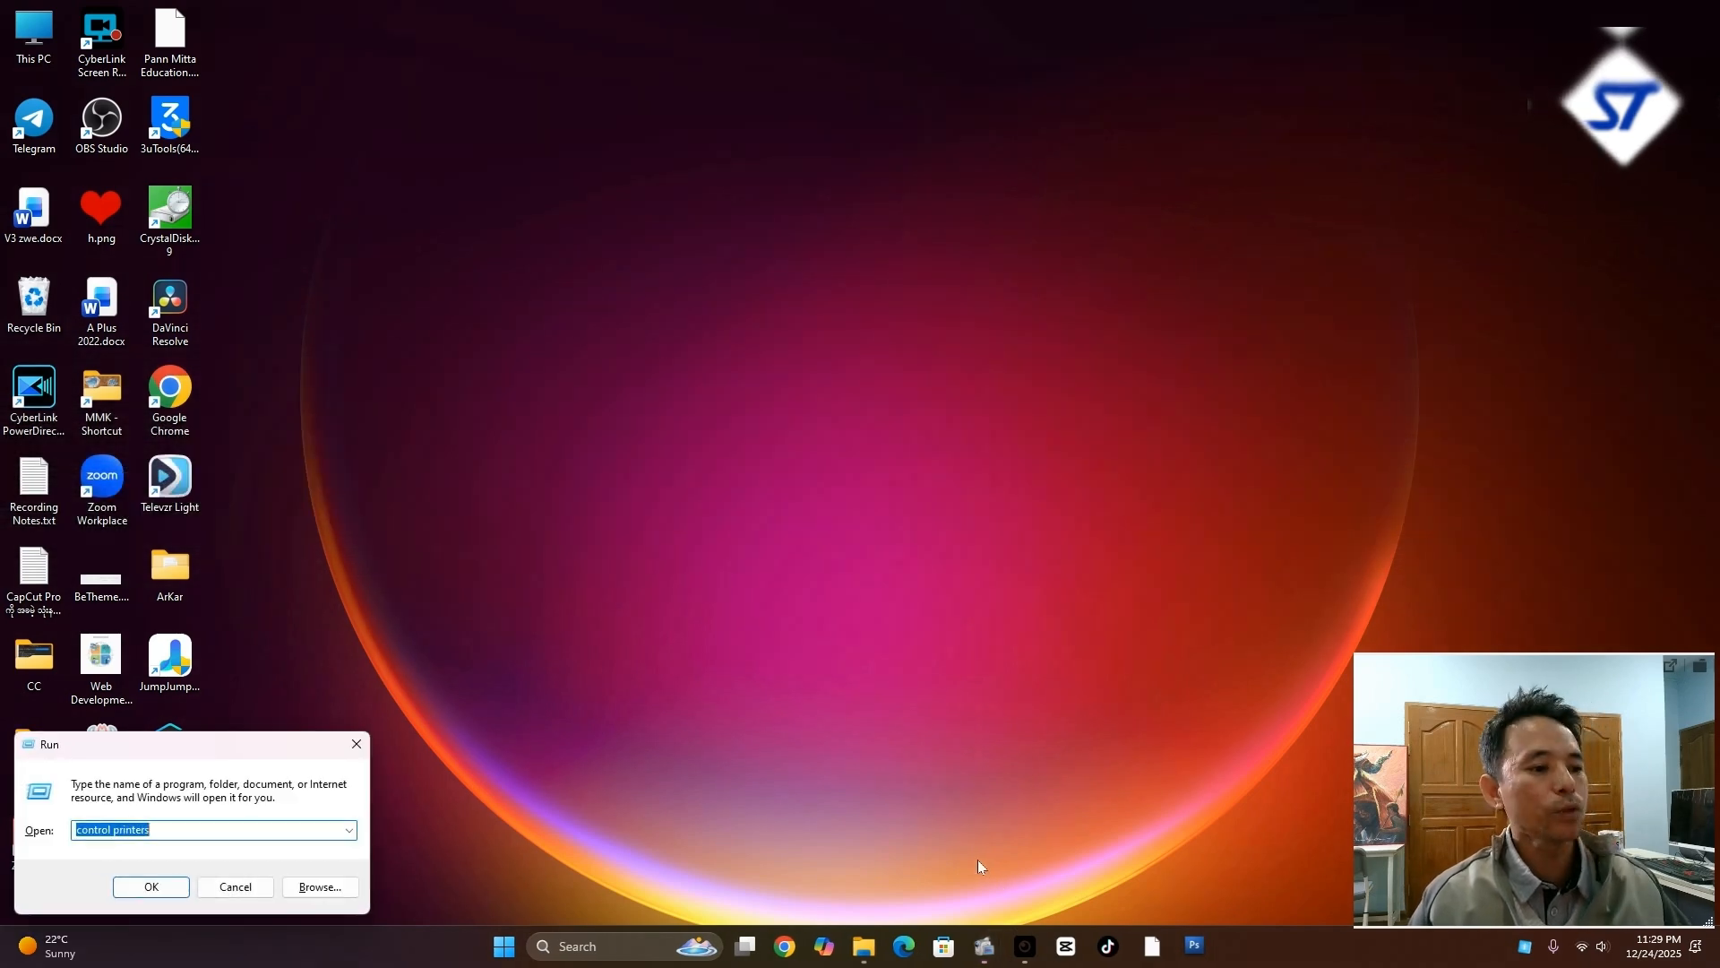
left_click_drag(291, 755, 1046, 459)
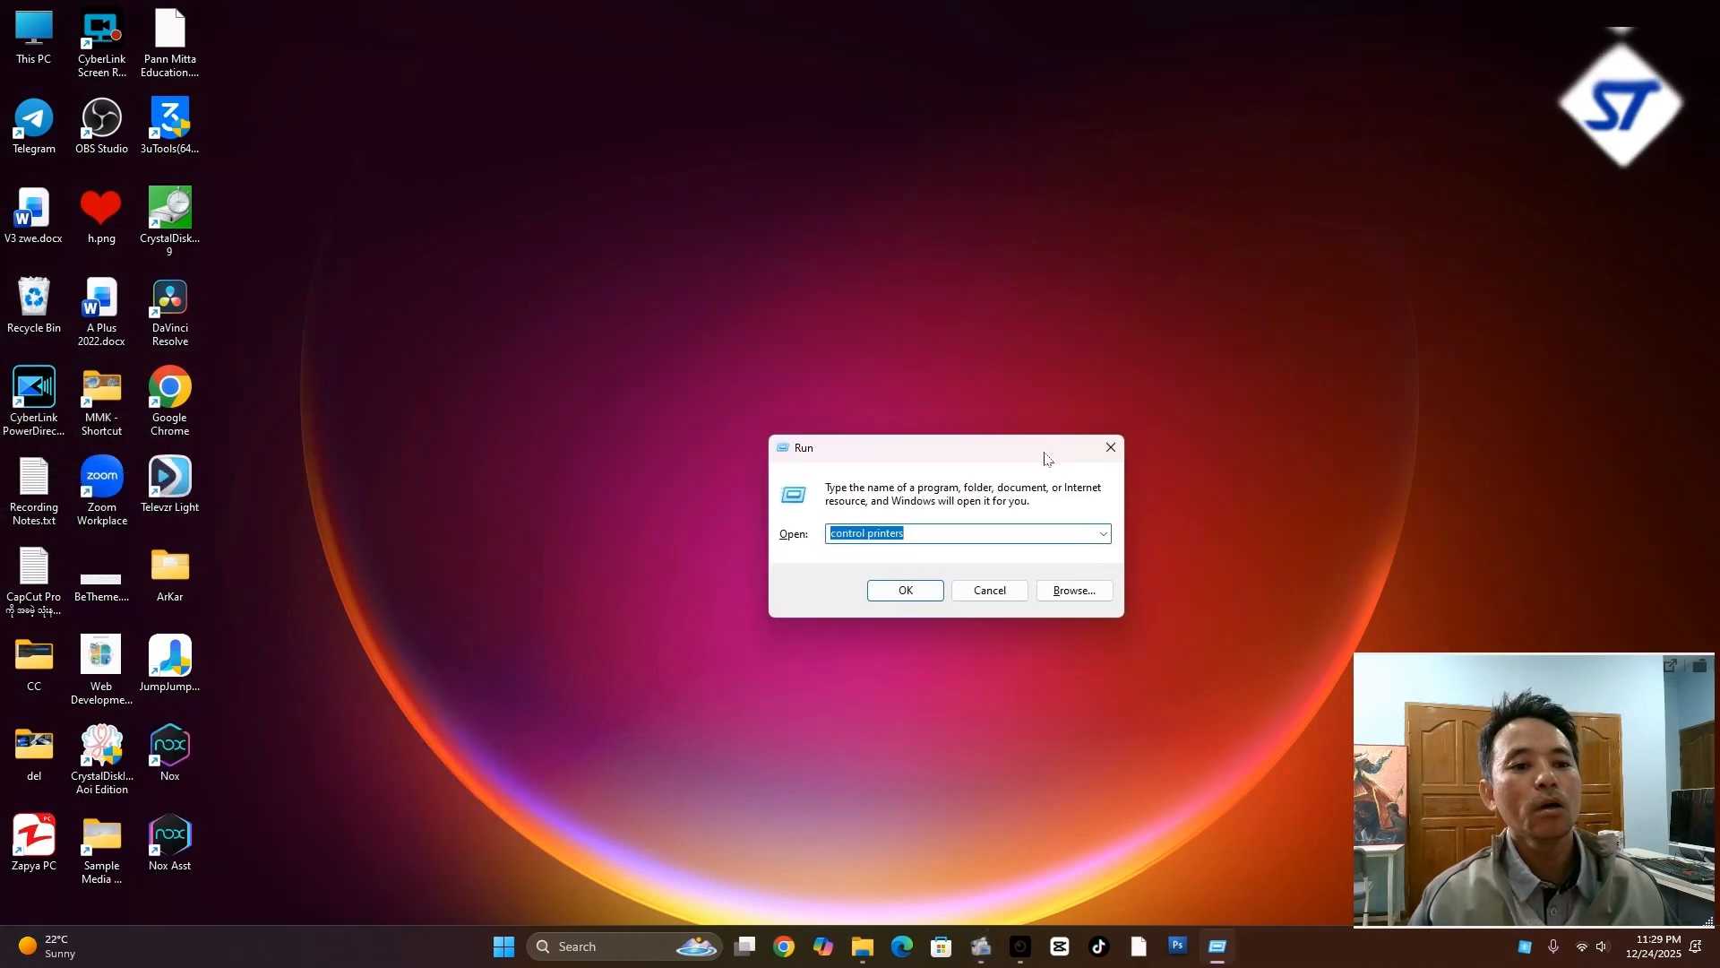
left_click(904, 595)
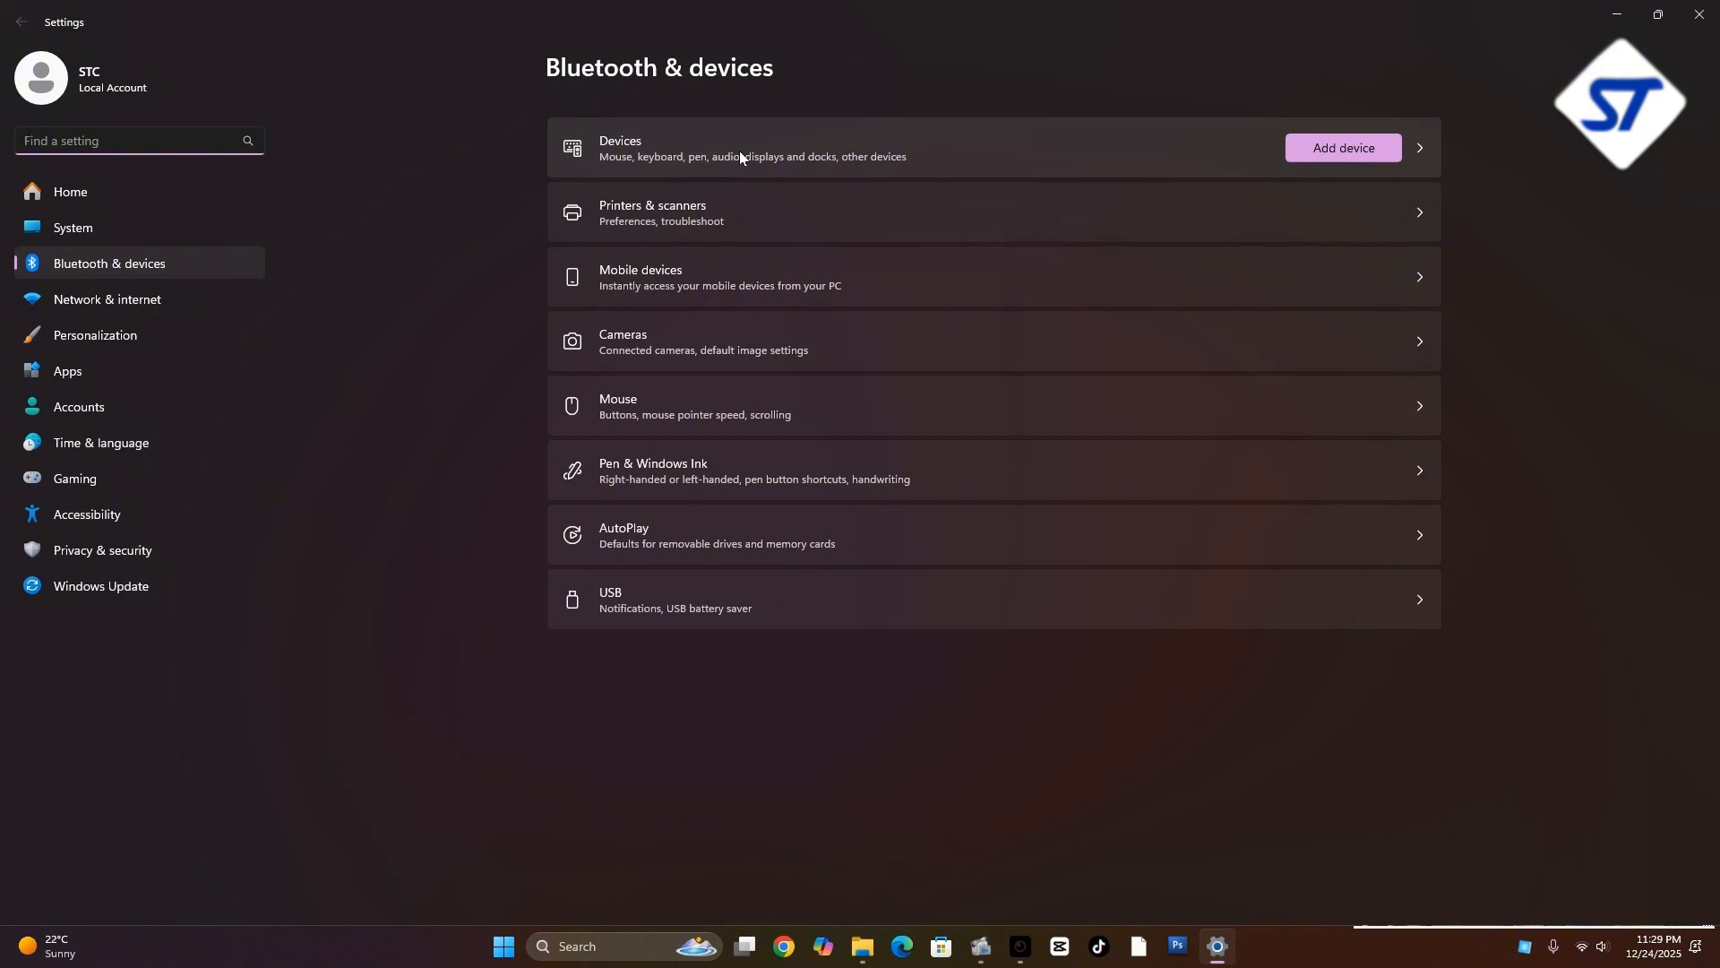
left_click(636, 146)
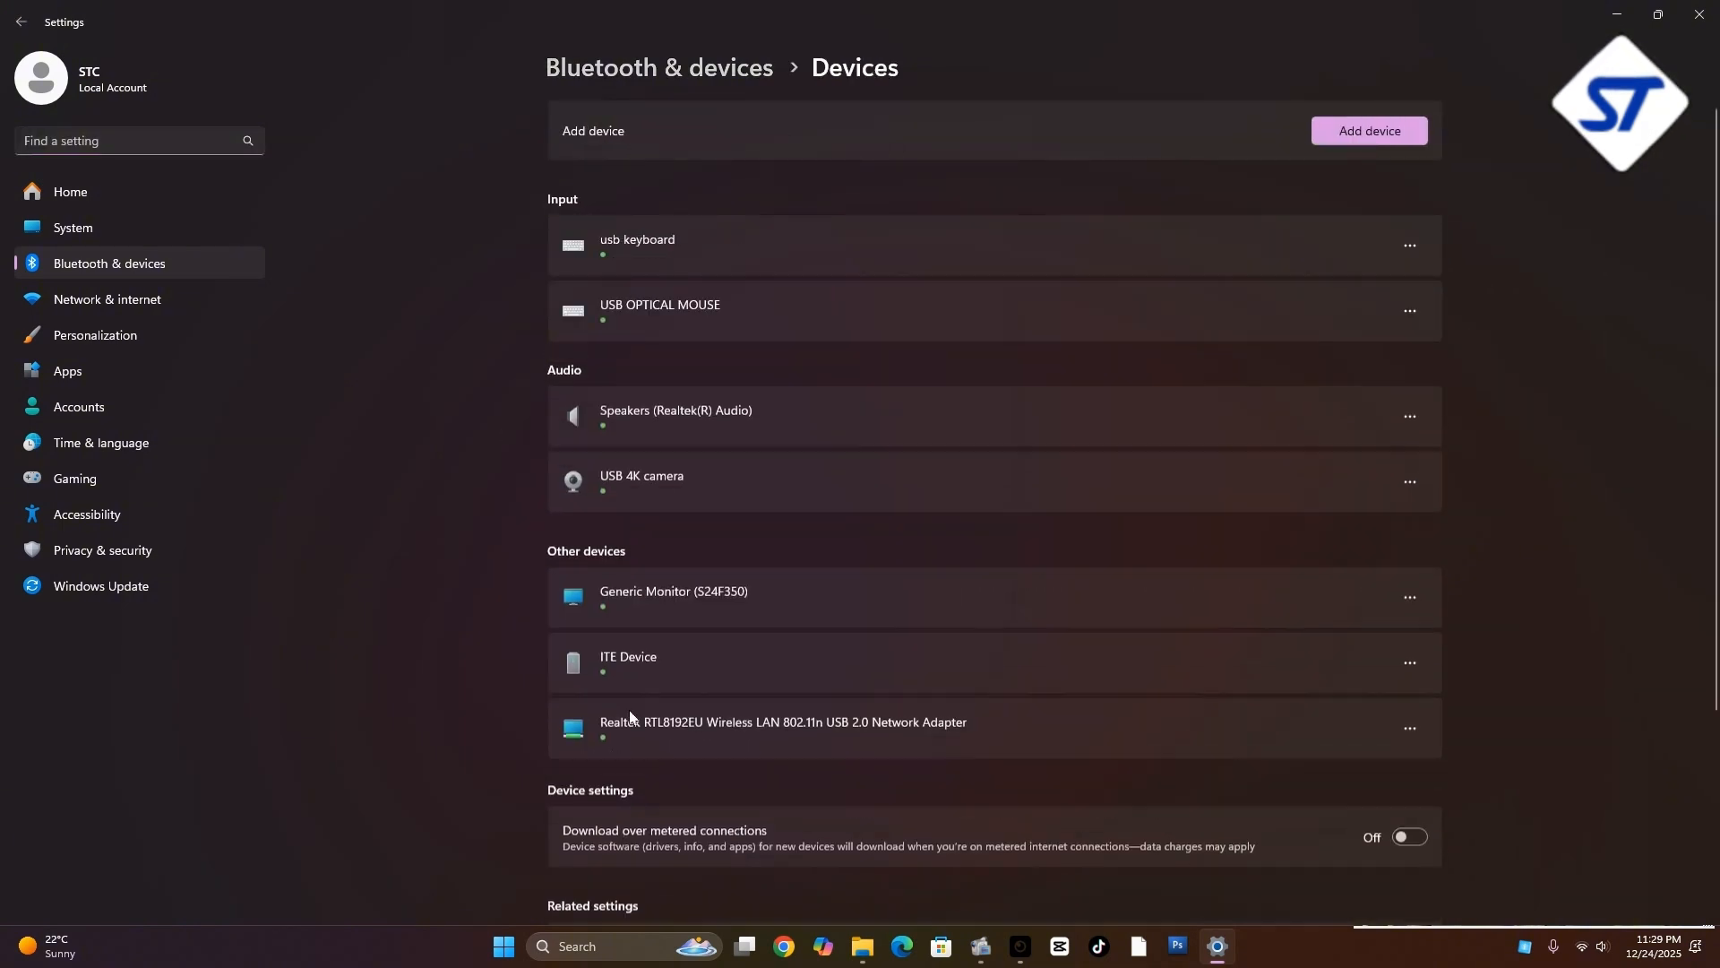
scroll(841, 609, "down", 3)
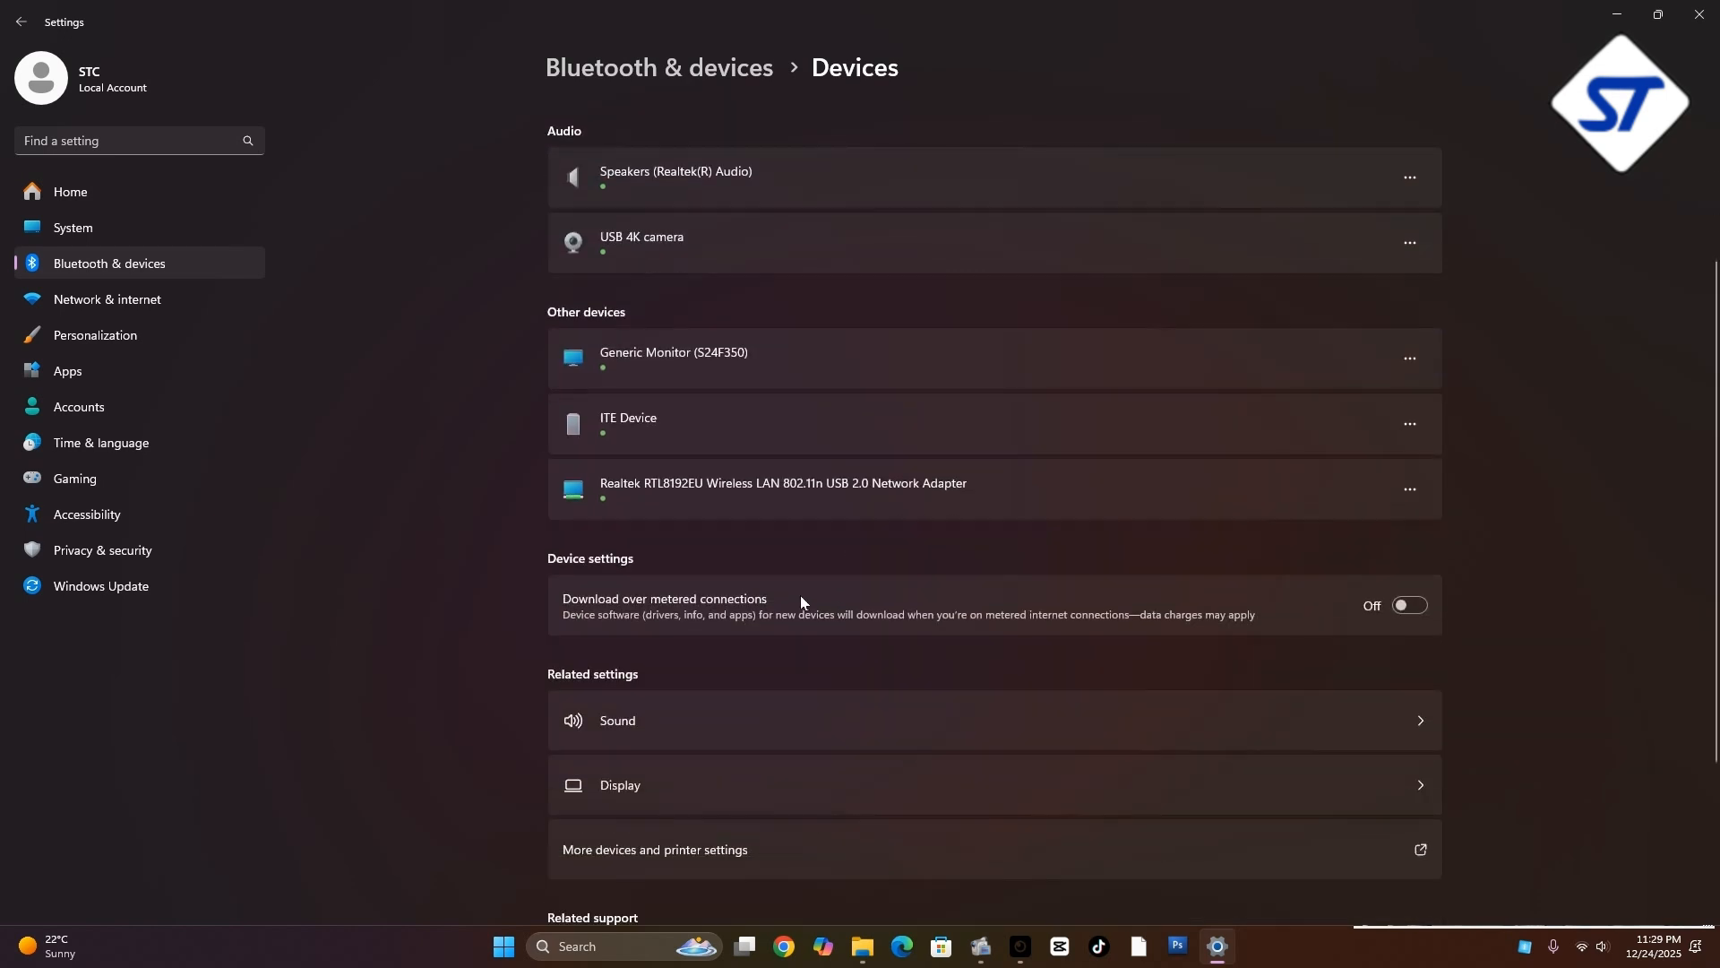
scroll(588, 712, "down", 2)
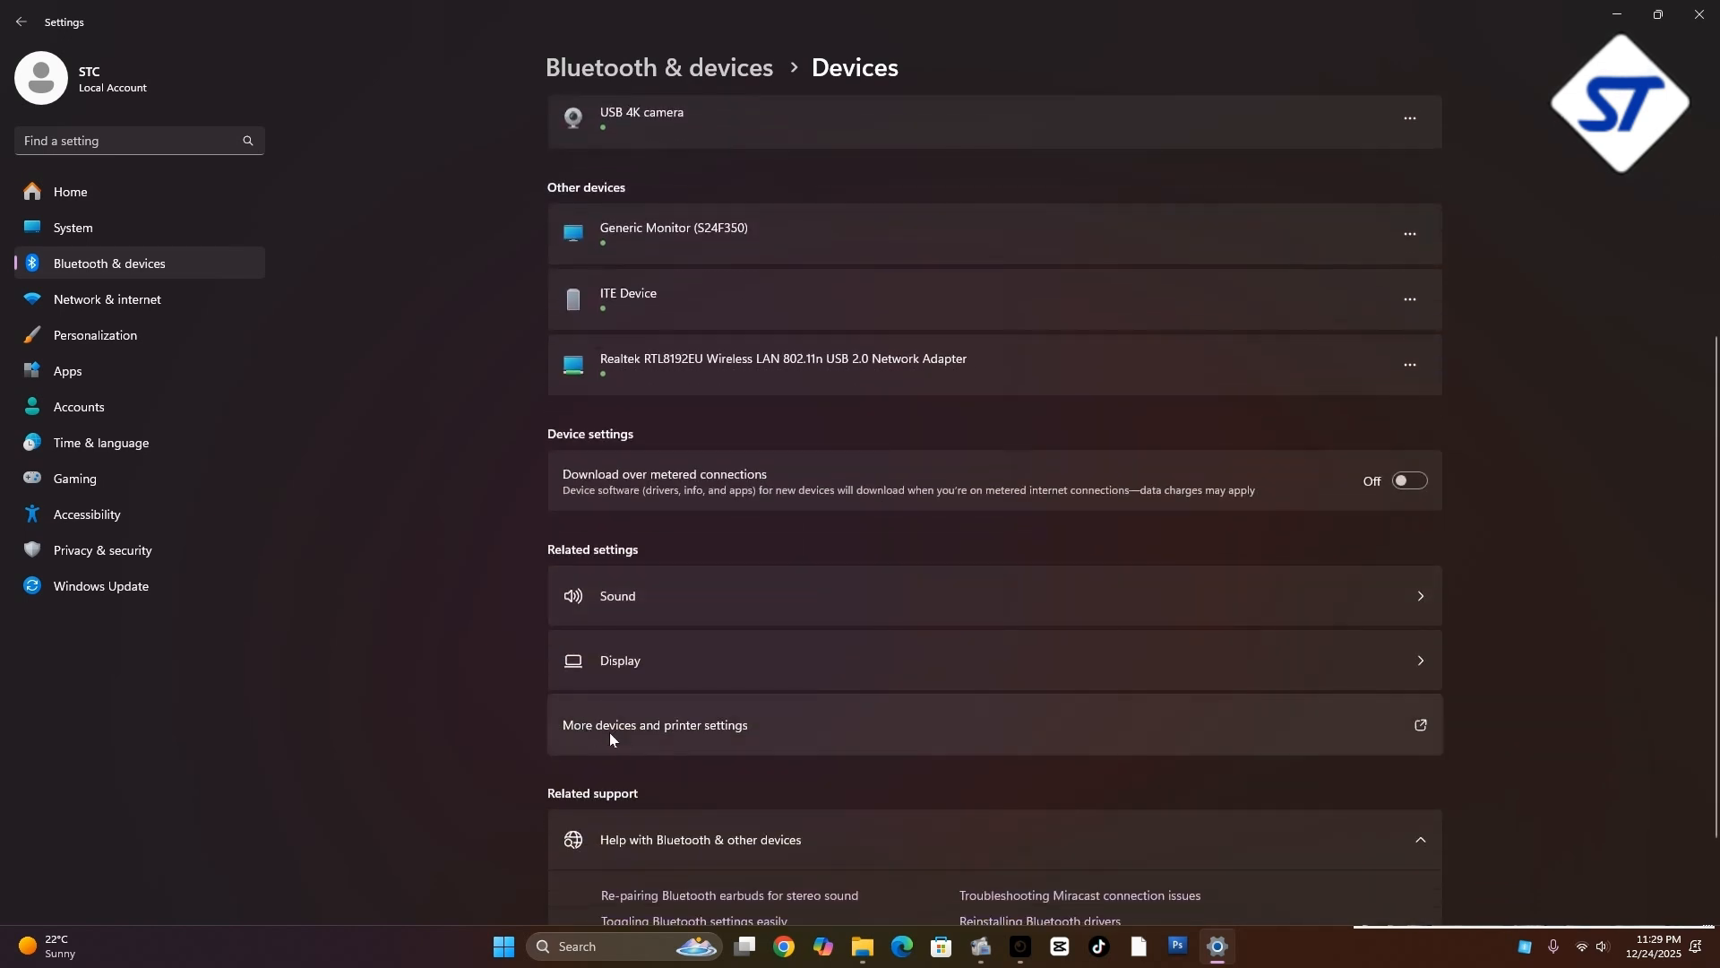
left_click(659, 725)
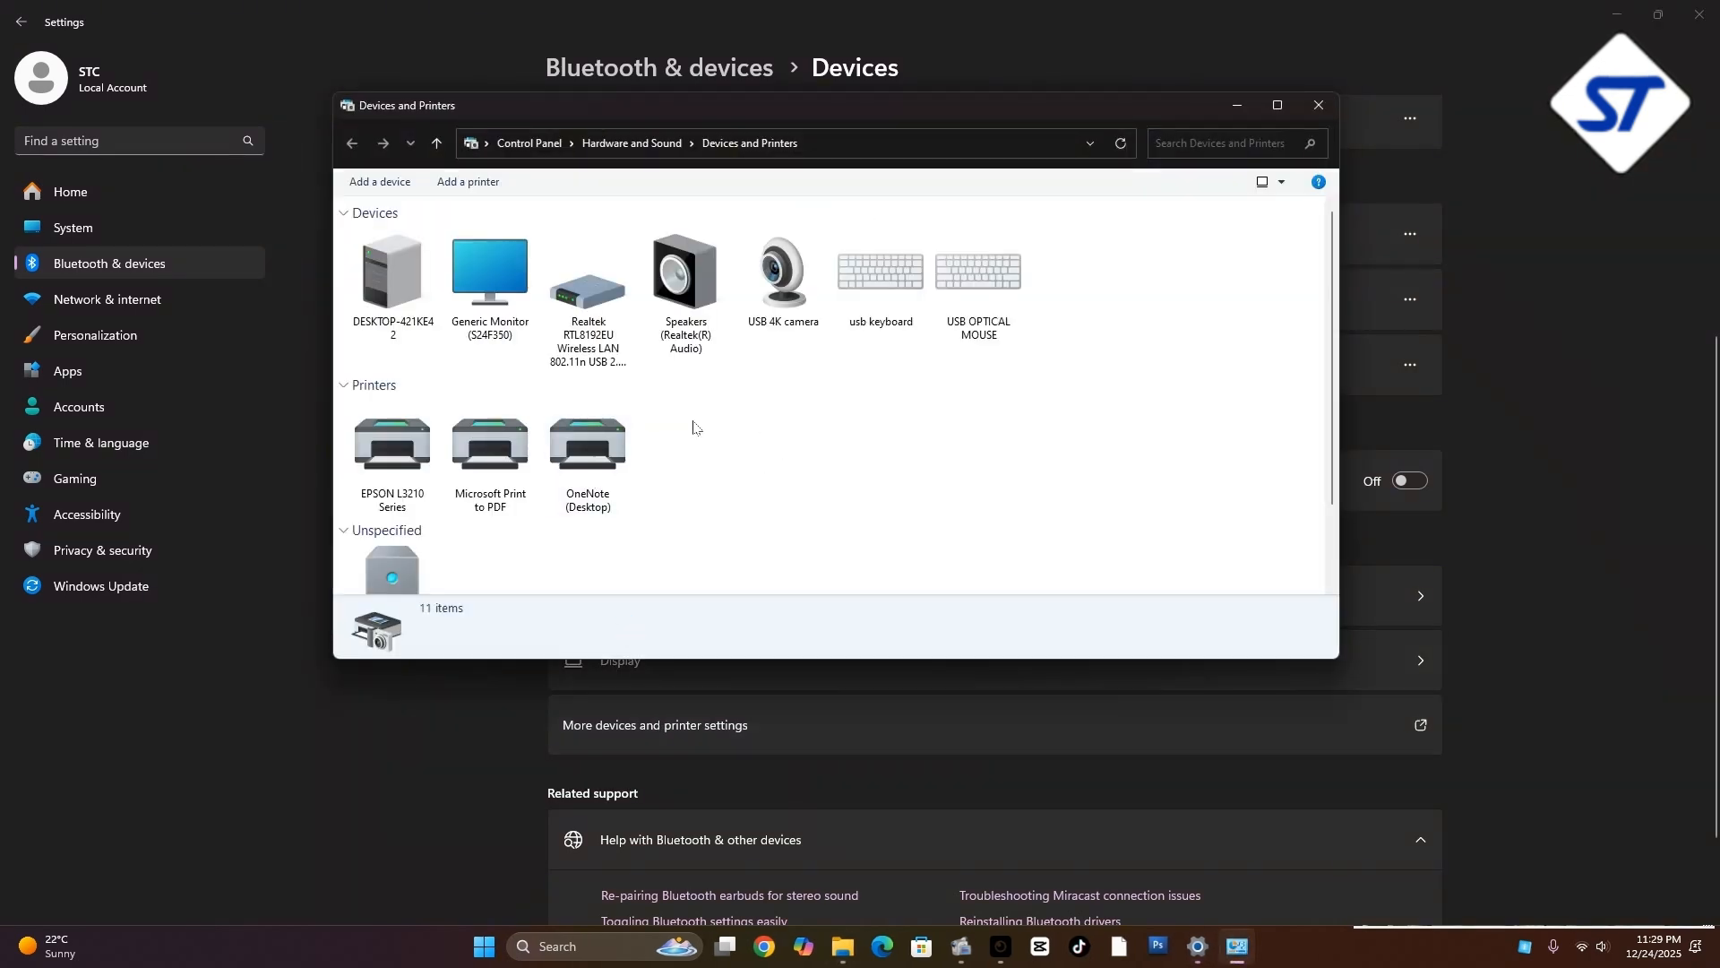
Examine the Printers group in Devices and Printers for the EPSON L3210 Series entry
left_click_drag(750, 116, 815, 202)
scroll(860, 658, "down", 1)
left_click(461, 497)
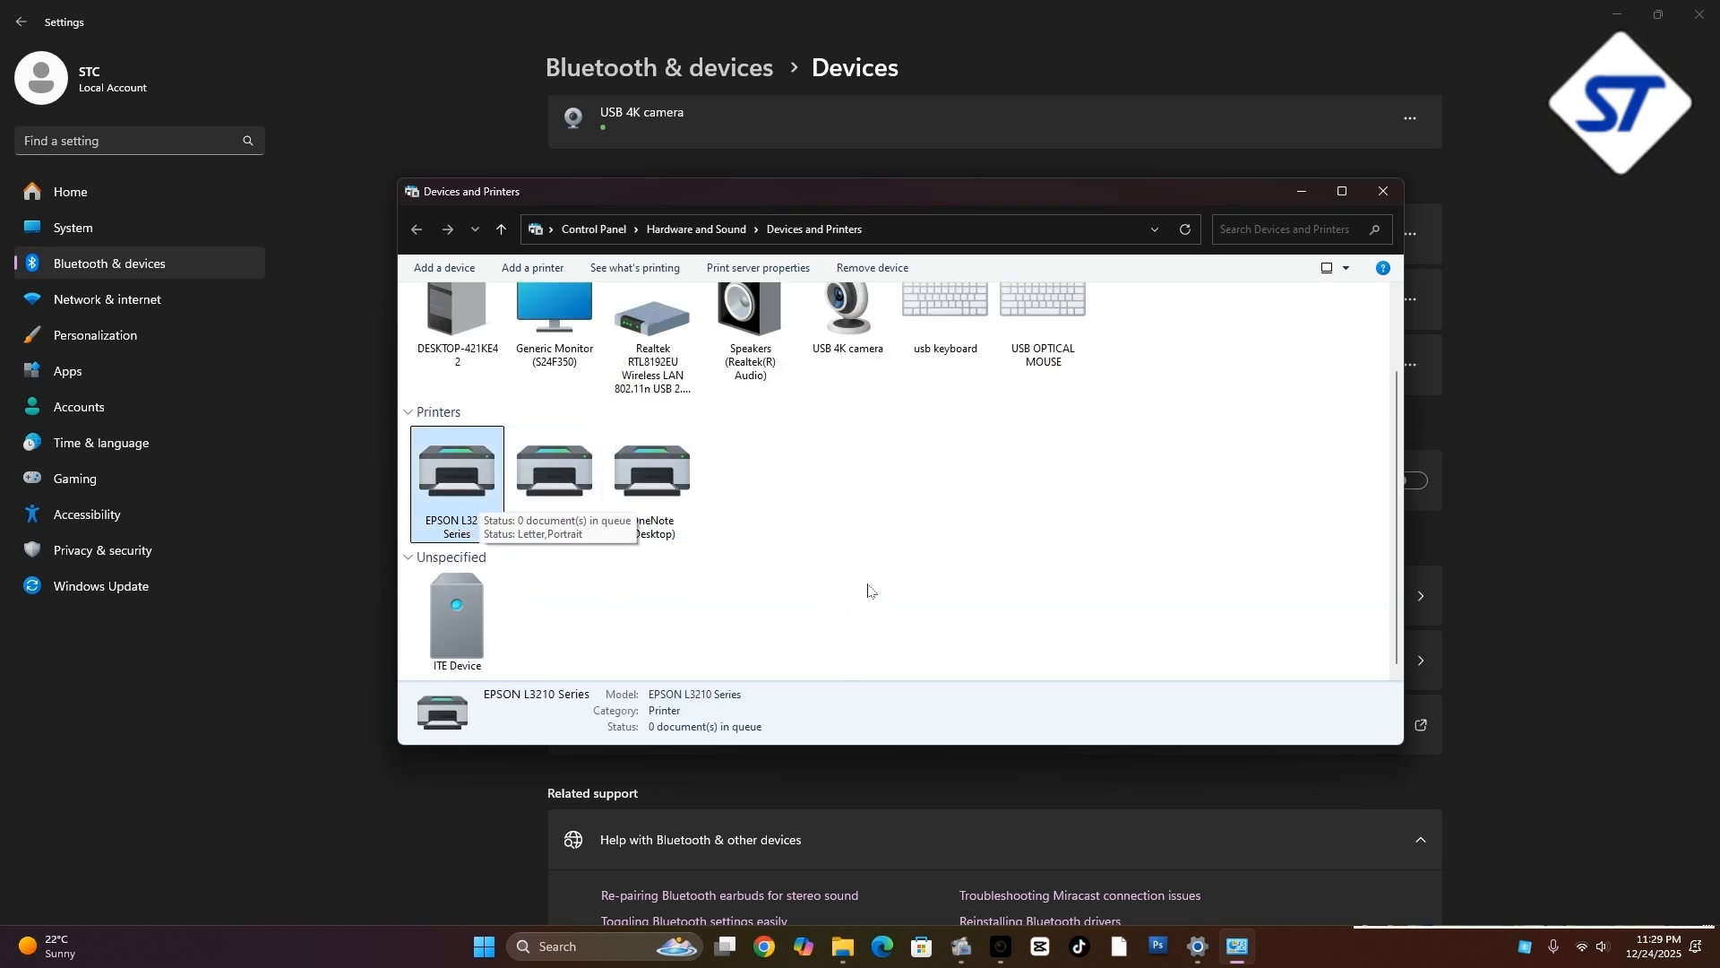
left_click_drag(901, 530, 717, 434)
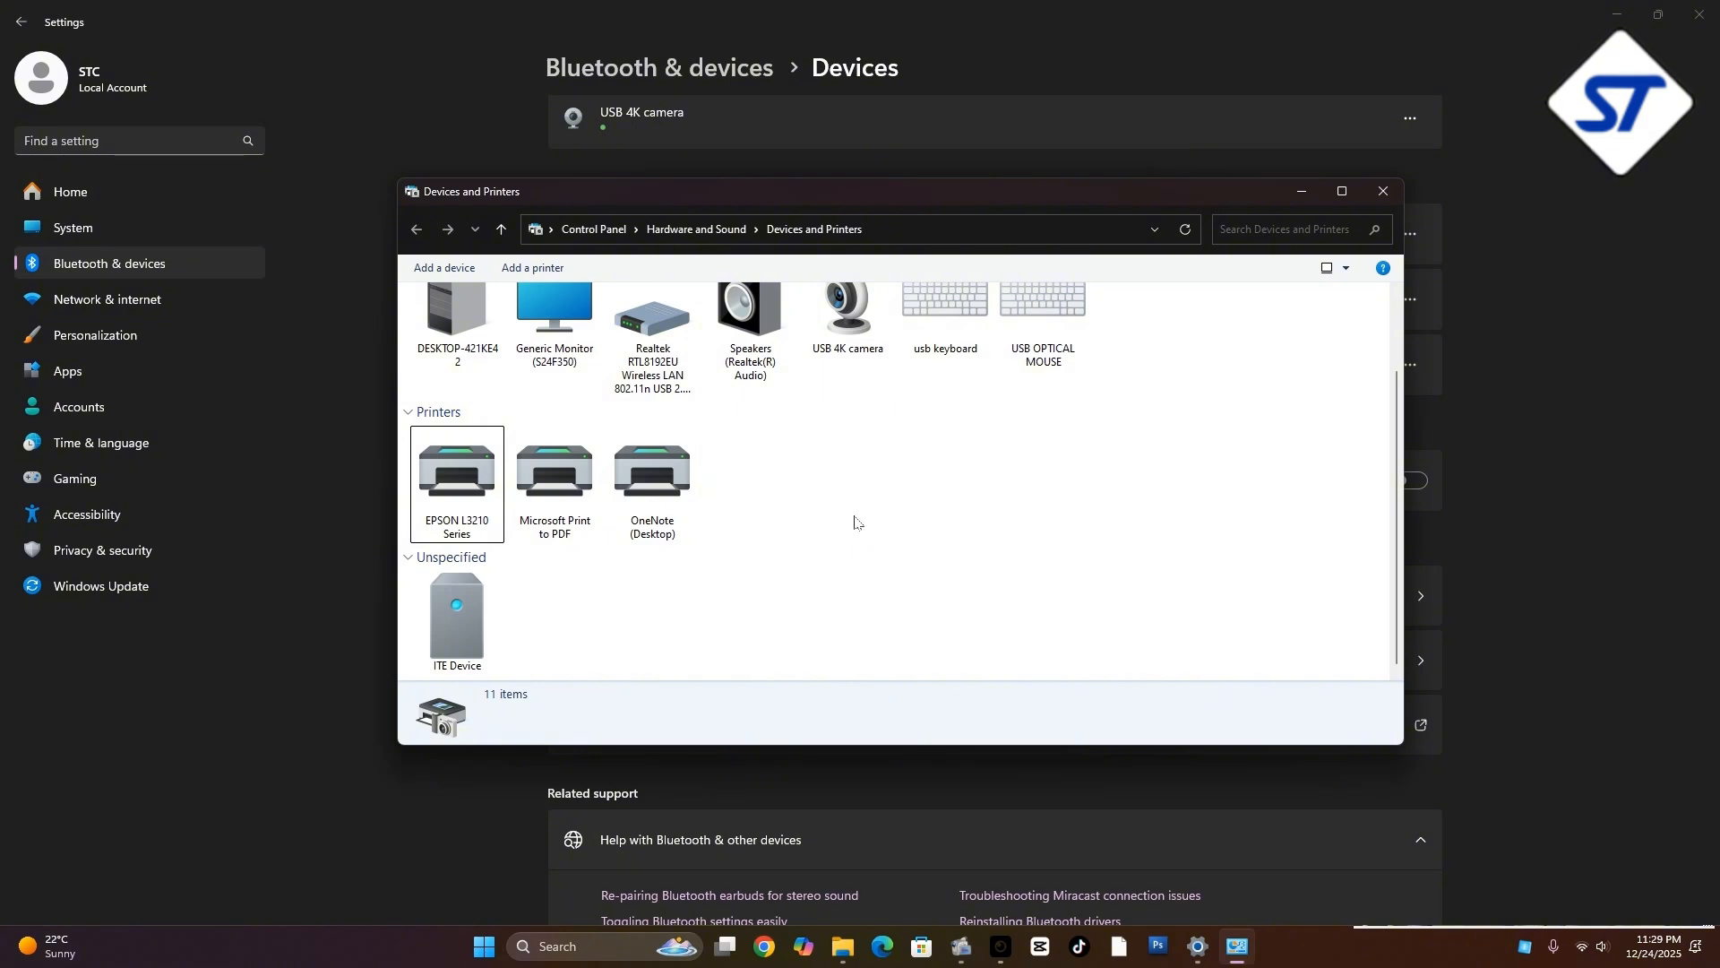
left_click_drag(888, 533, 731, 438)
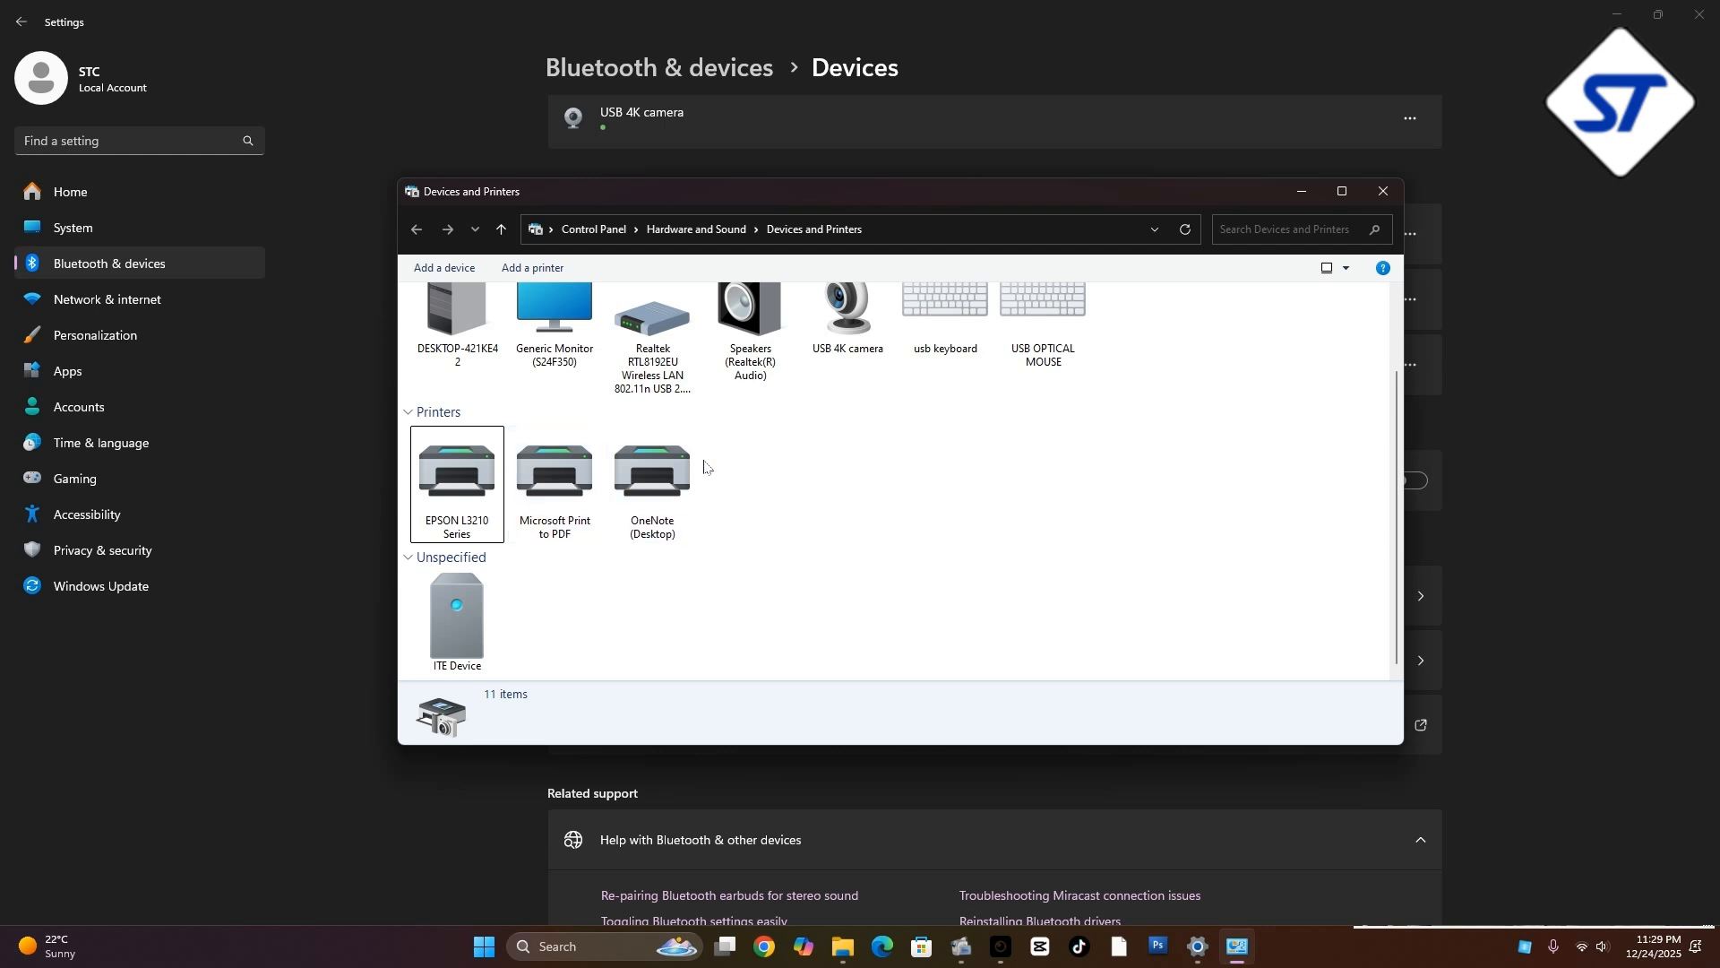
Inspect the printer properties of the EPSON L3210 Series, including its test page option, and dismiss them without changes
left_click(457, 477)
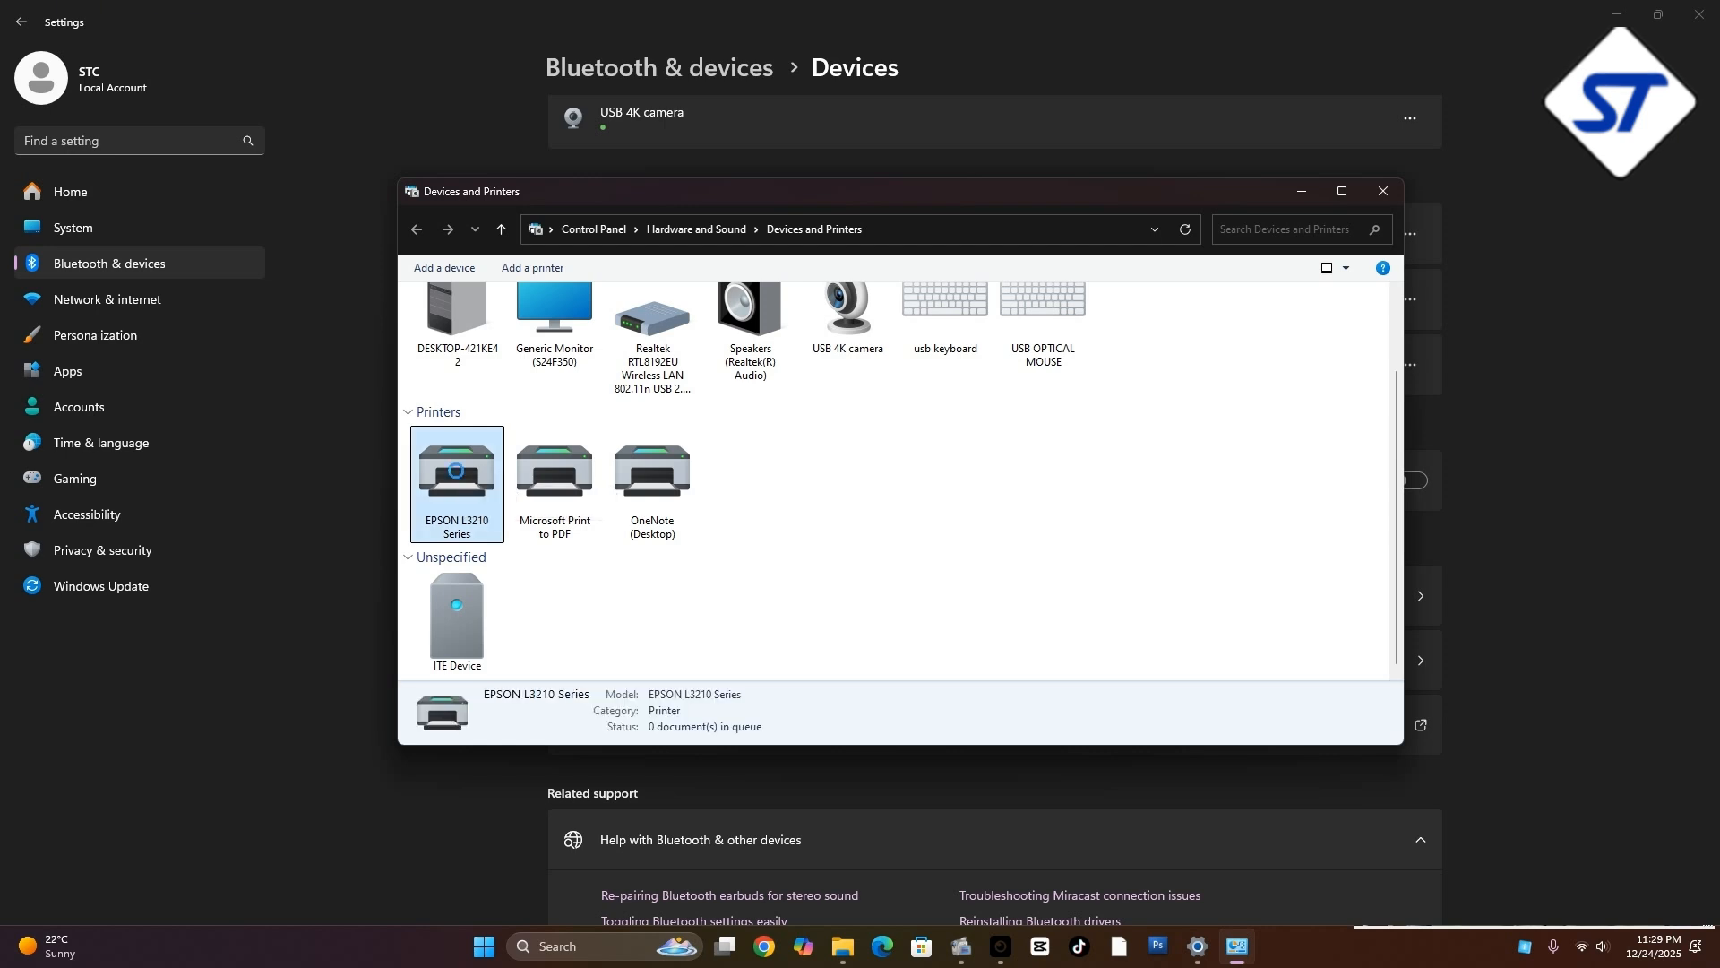
right_click(457, 475)
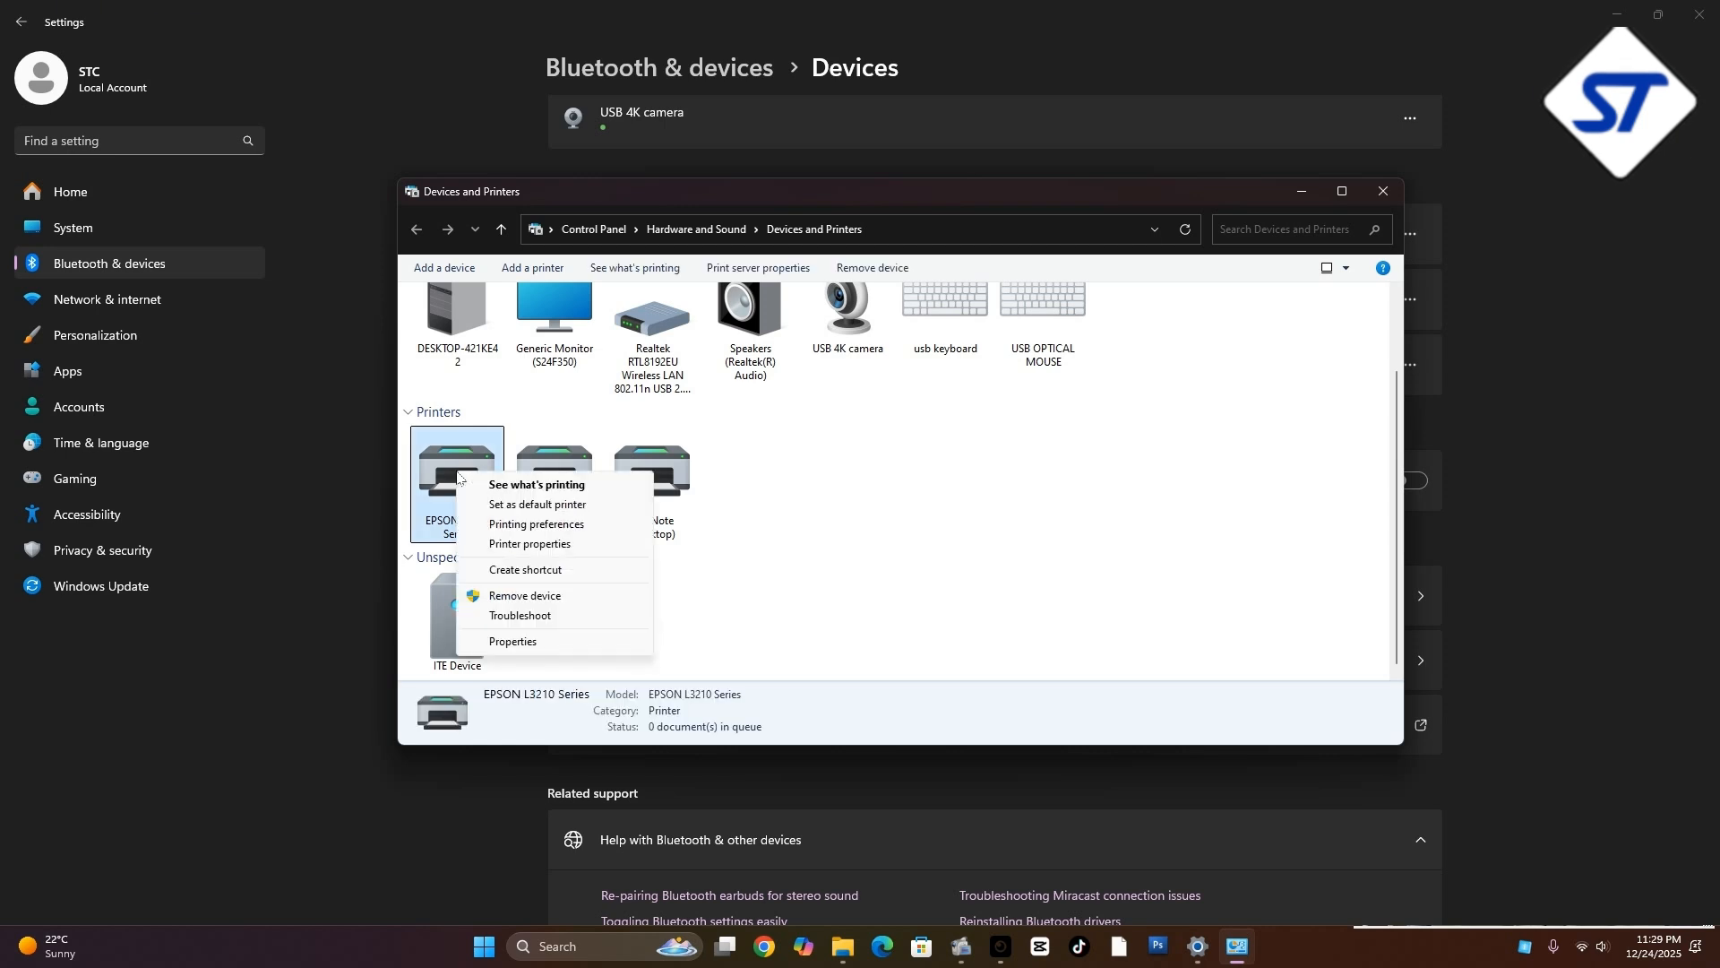
left_click(527, 546)
left_click_drag(800, 480, 776, 342)
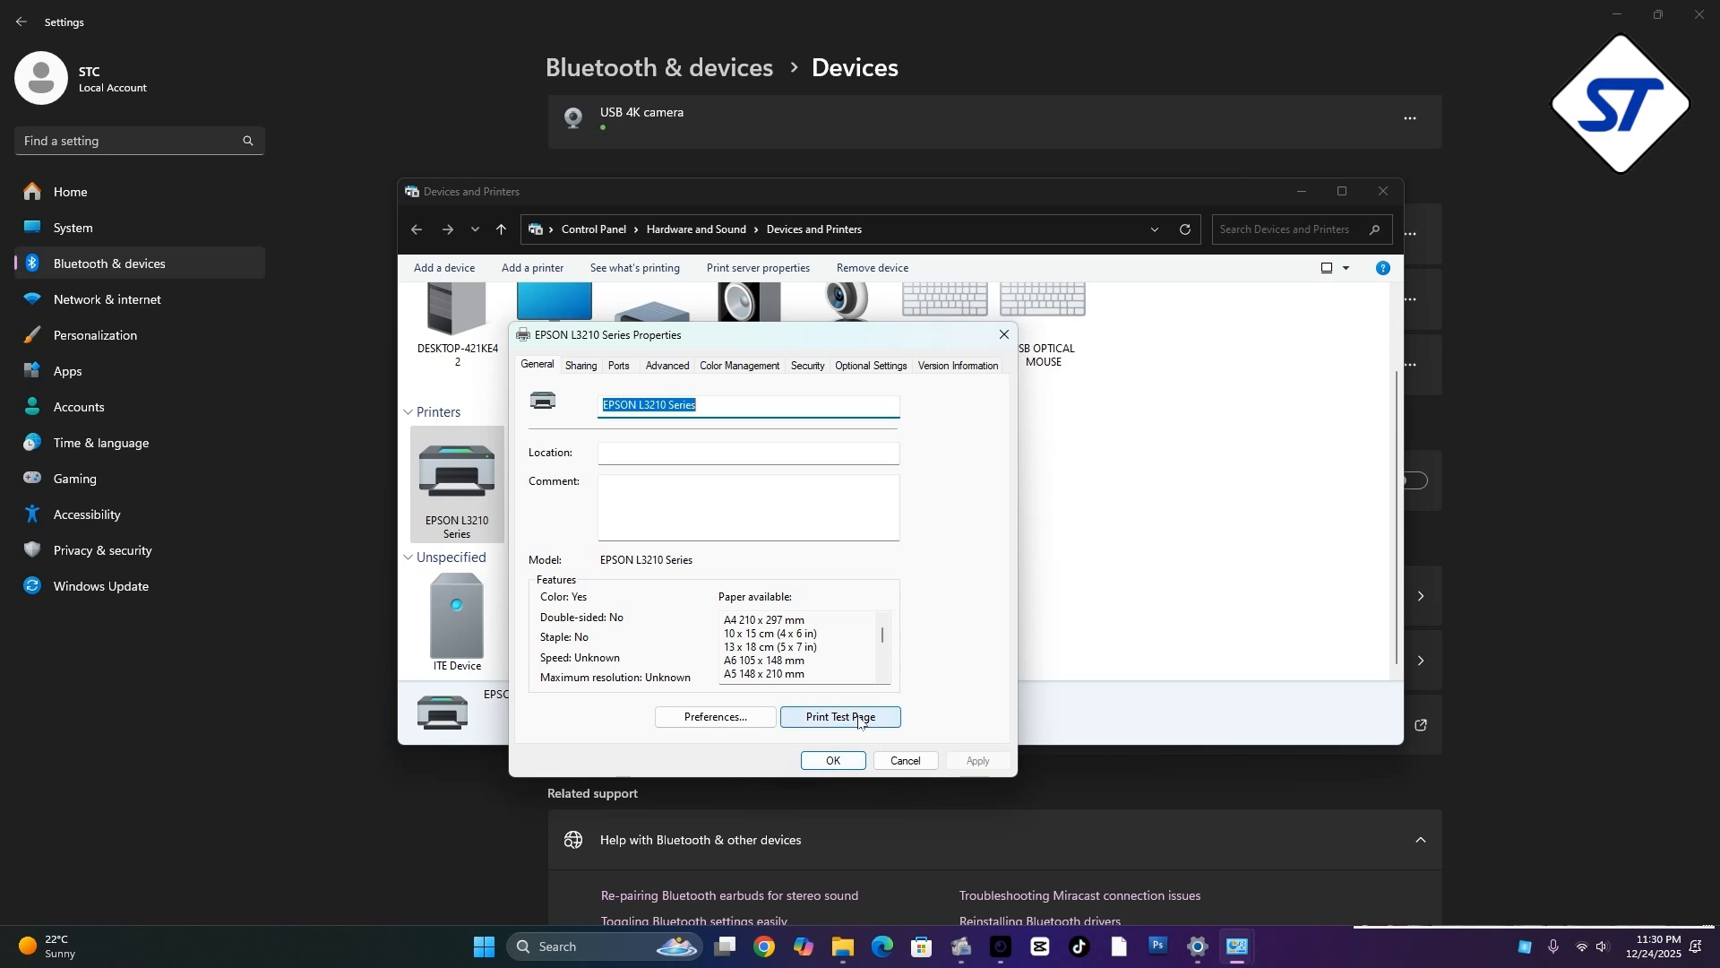
left_click(904, 760)
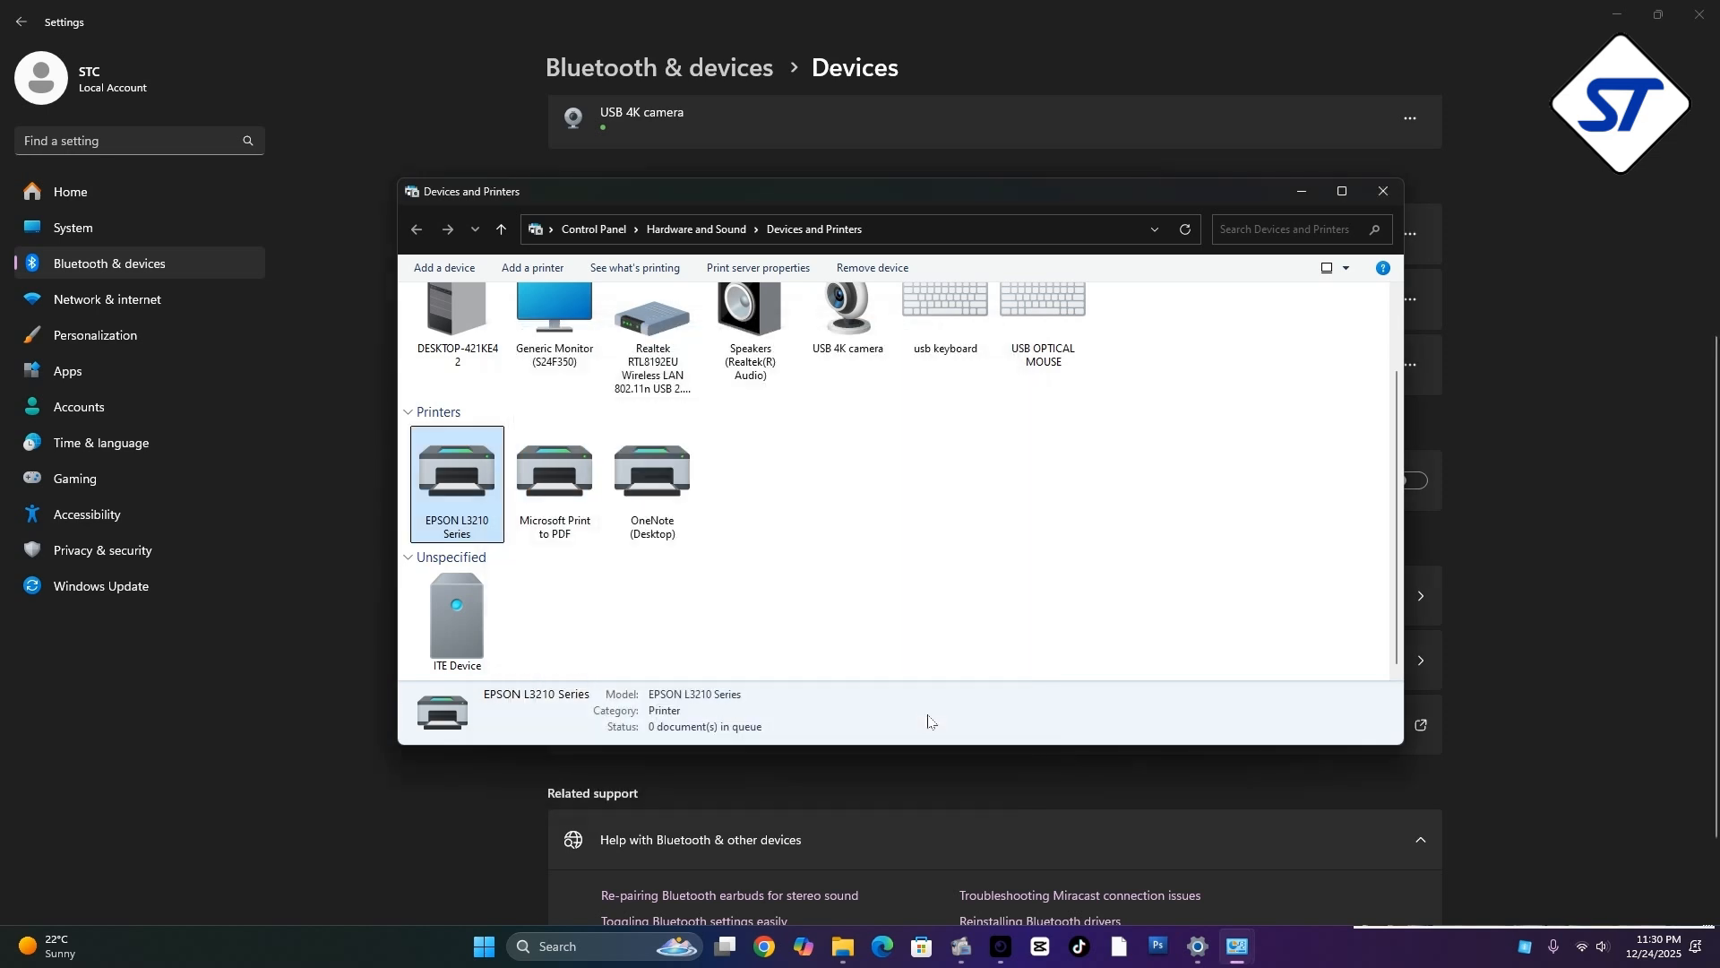
Close the Devices and Printers window and Settings, and refresh the desktop
left_click_drag(955, 193, 676, 192)
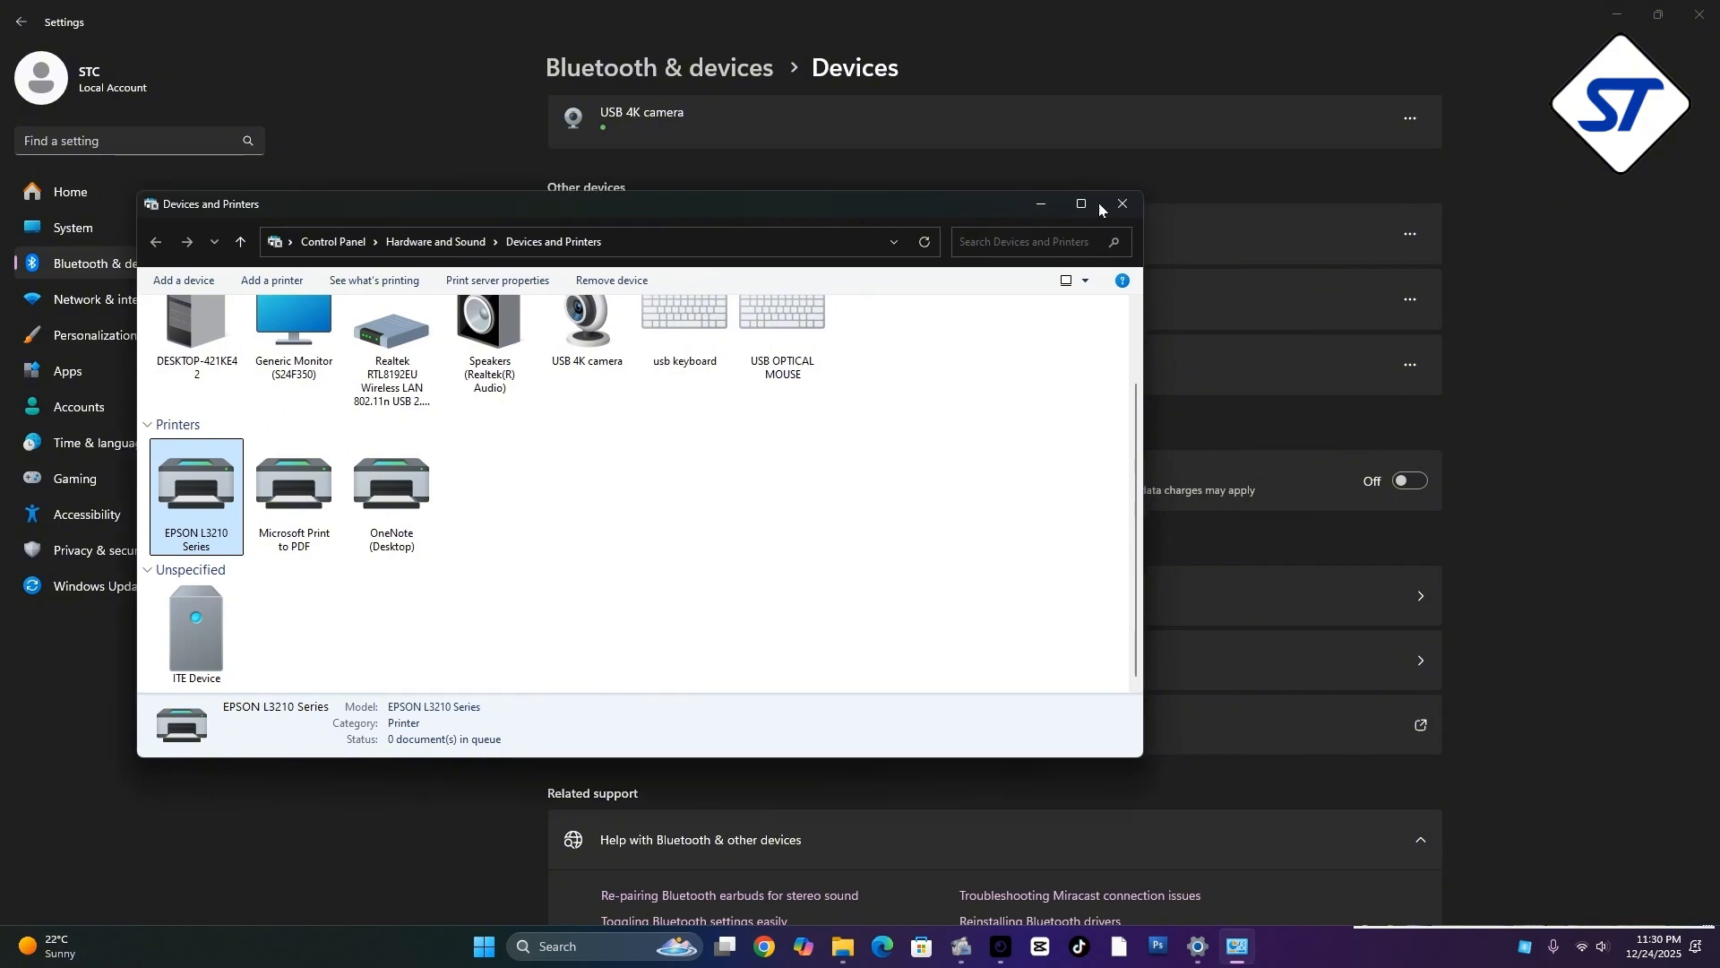
left_click(1117, 192)
left_click(1700, 15)
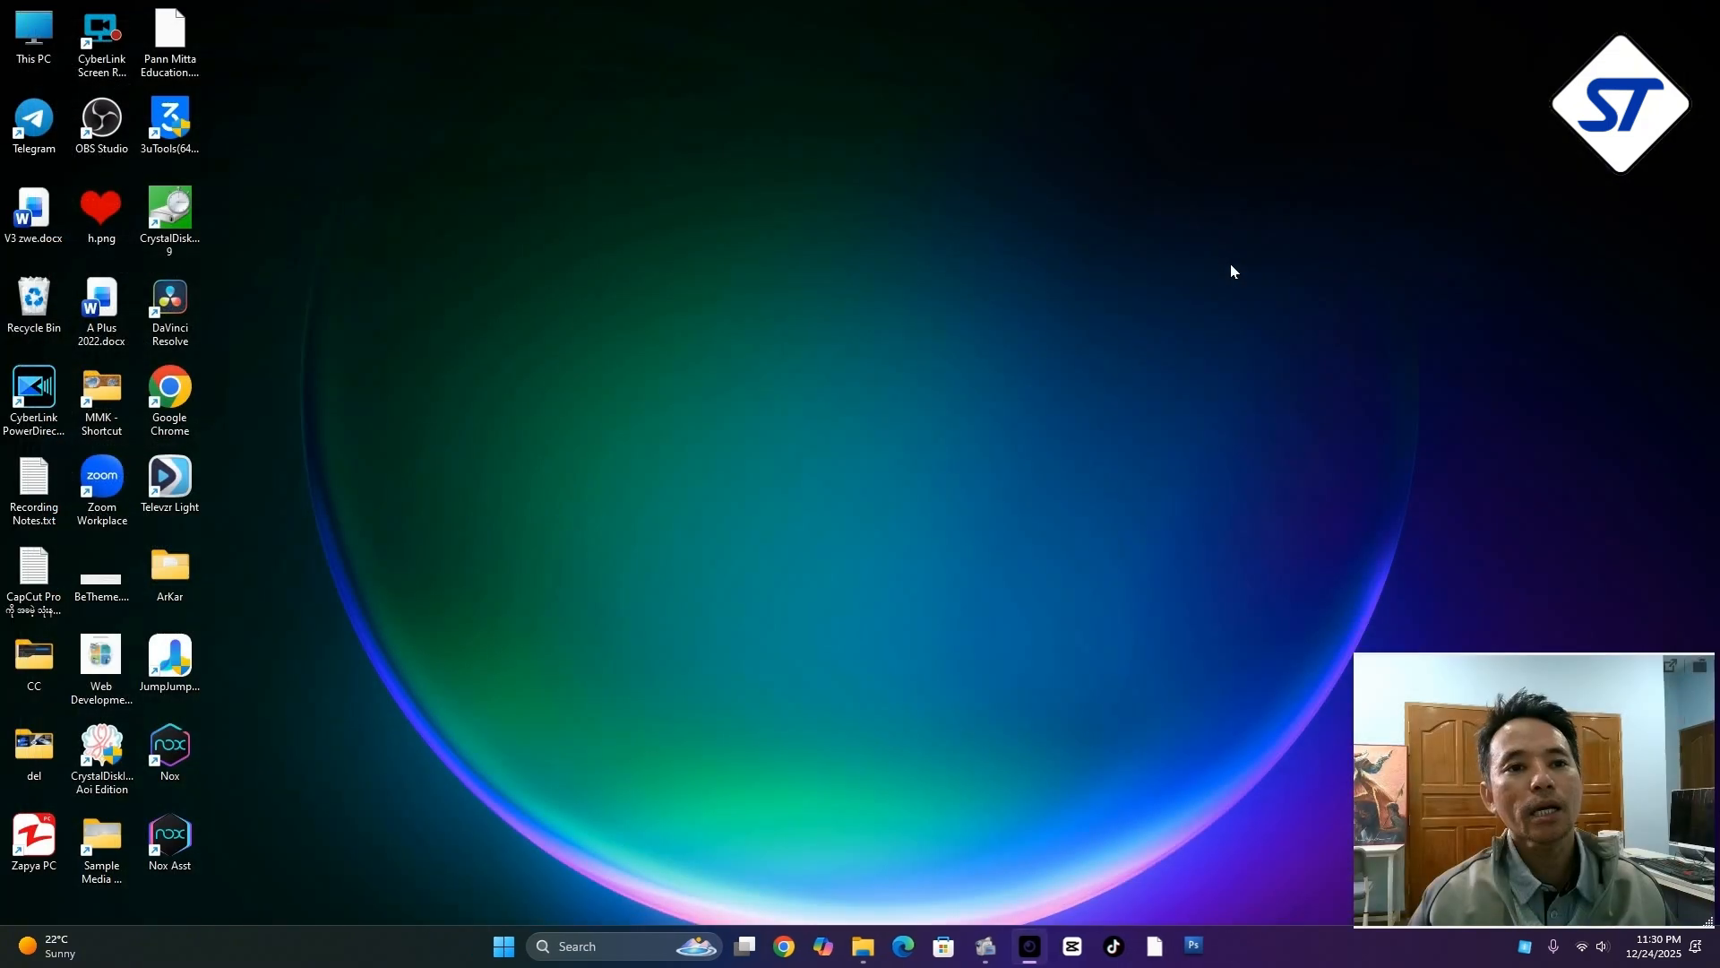
right_click(825, 452)
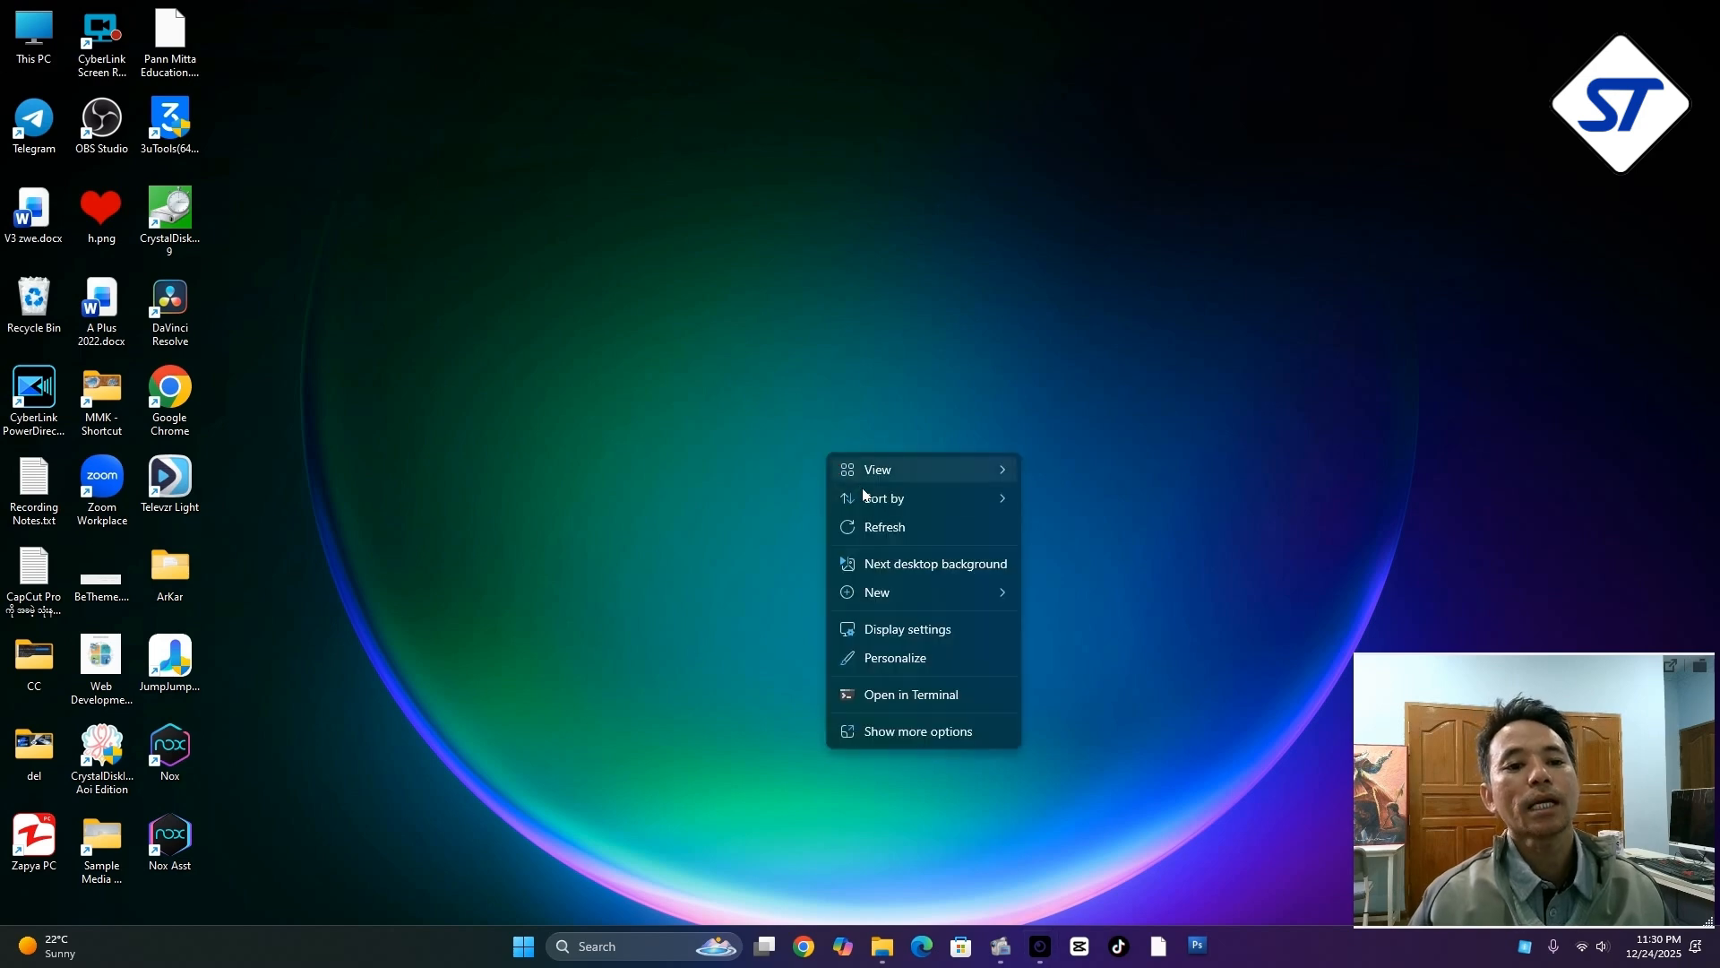
left_click(844, 528)
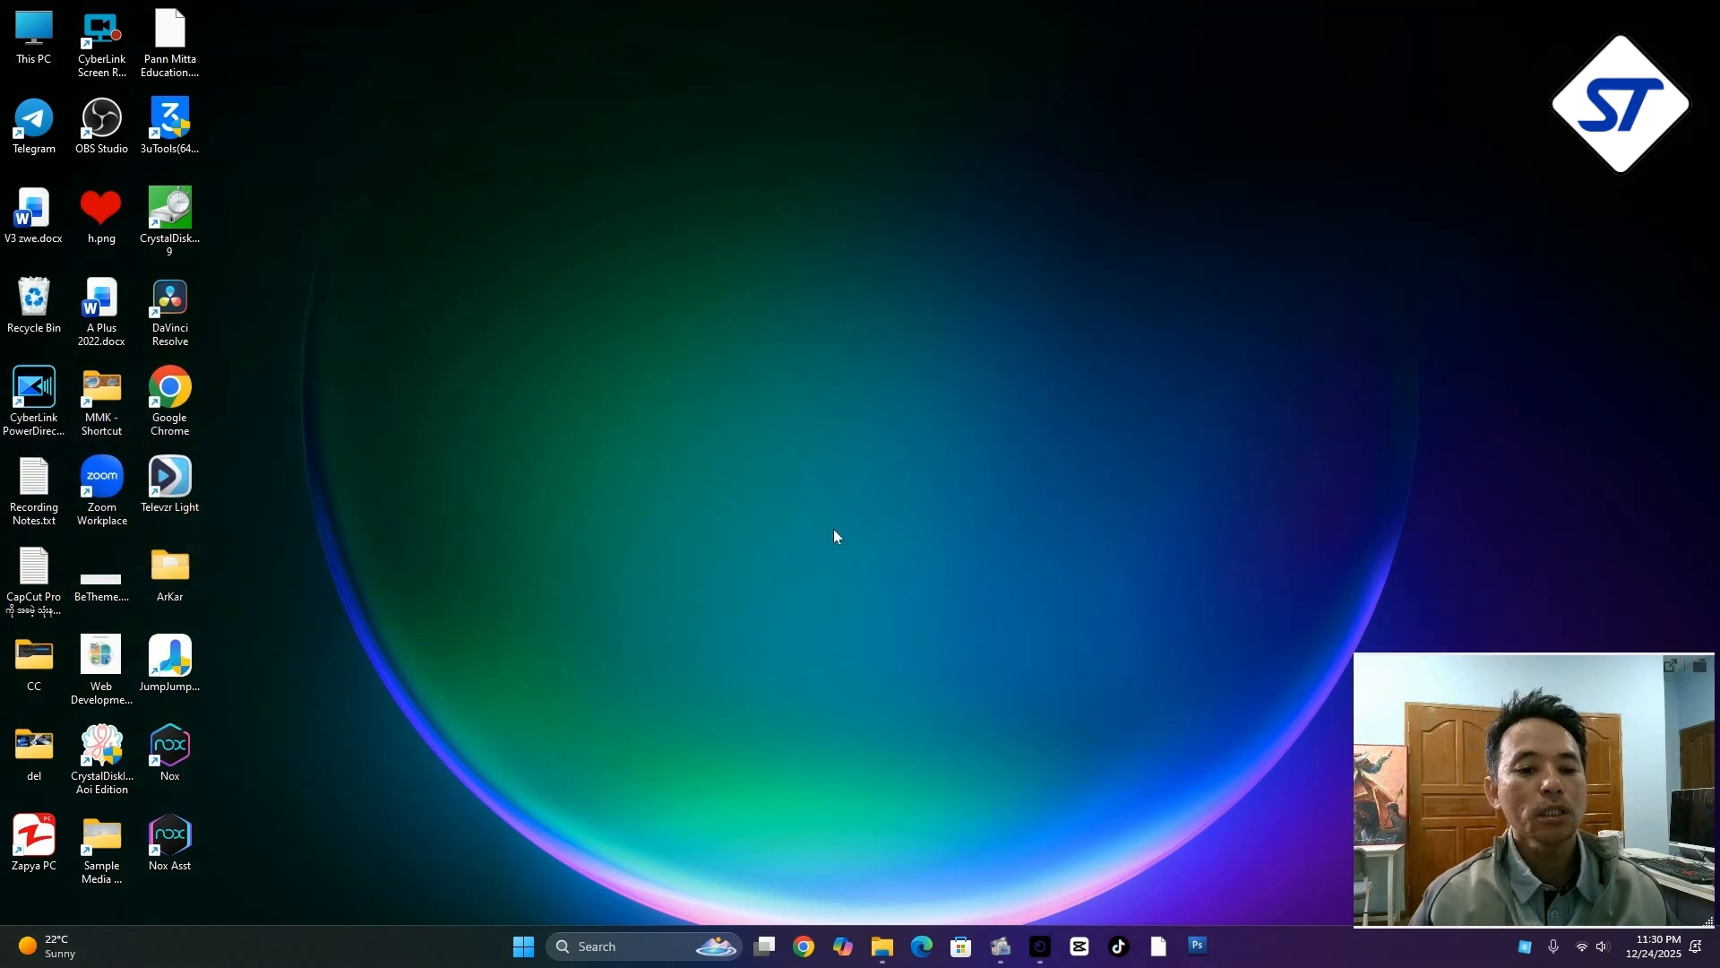
Launch Adobe Photoshop CS3 Extended and show its import sources to check for the Epson scanner
left_click(519, 946)
type("pho")
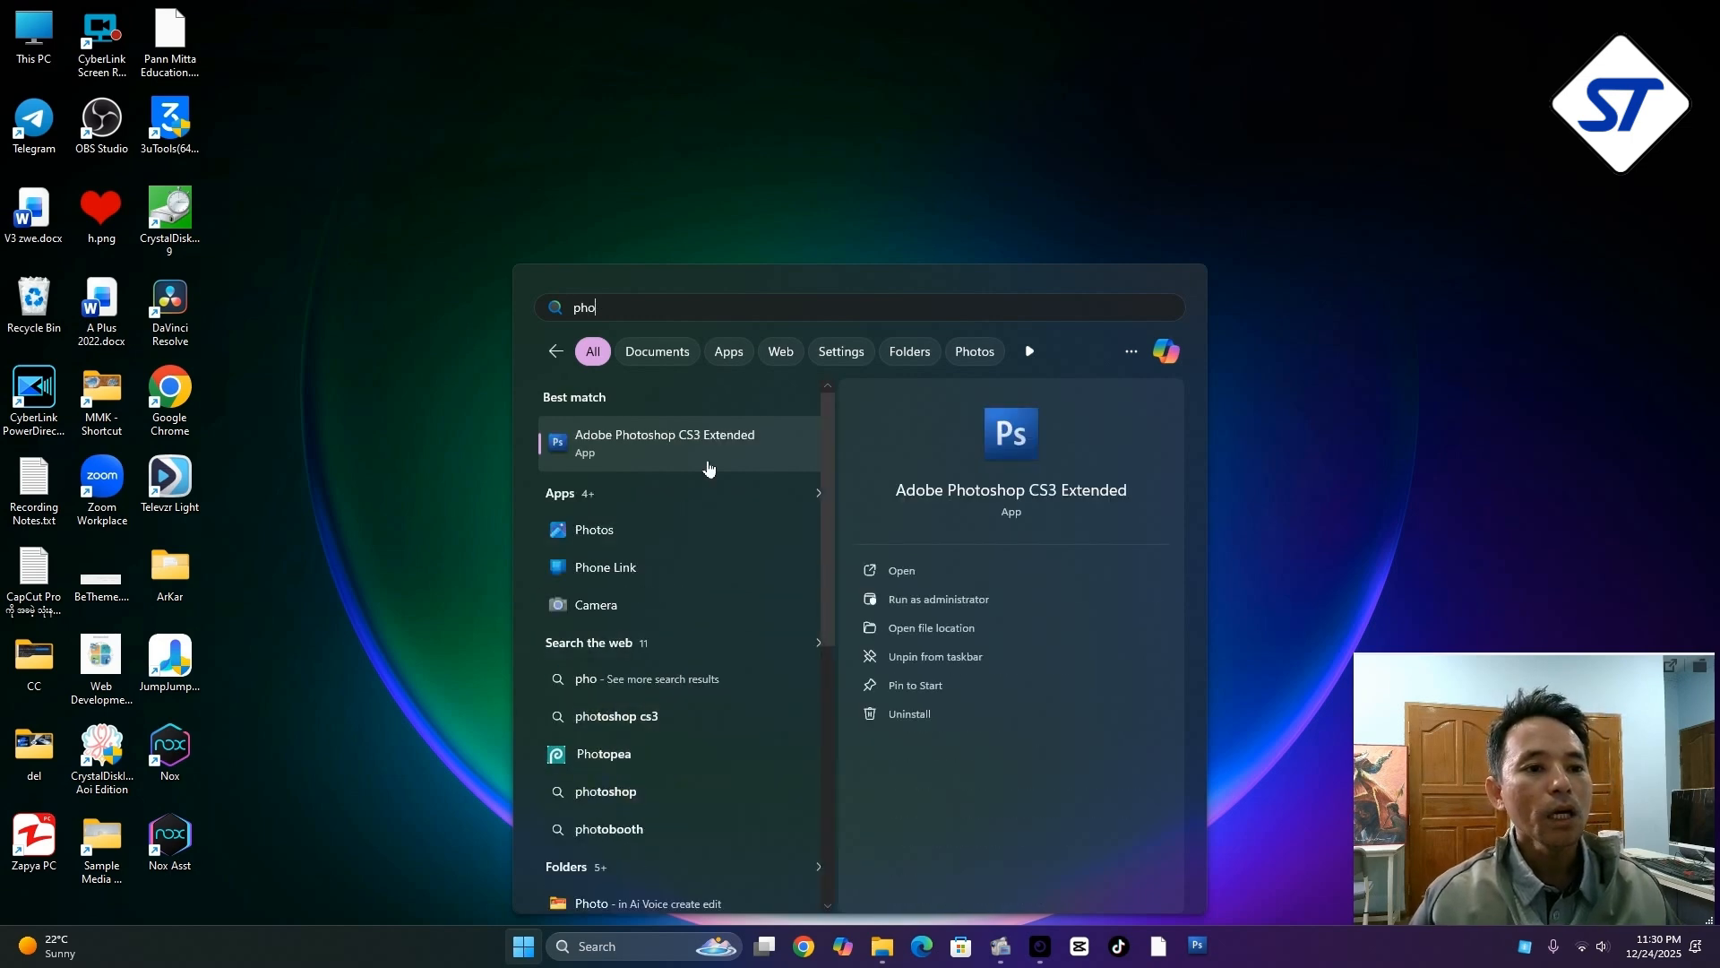
left_click(707, 460)
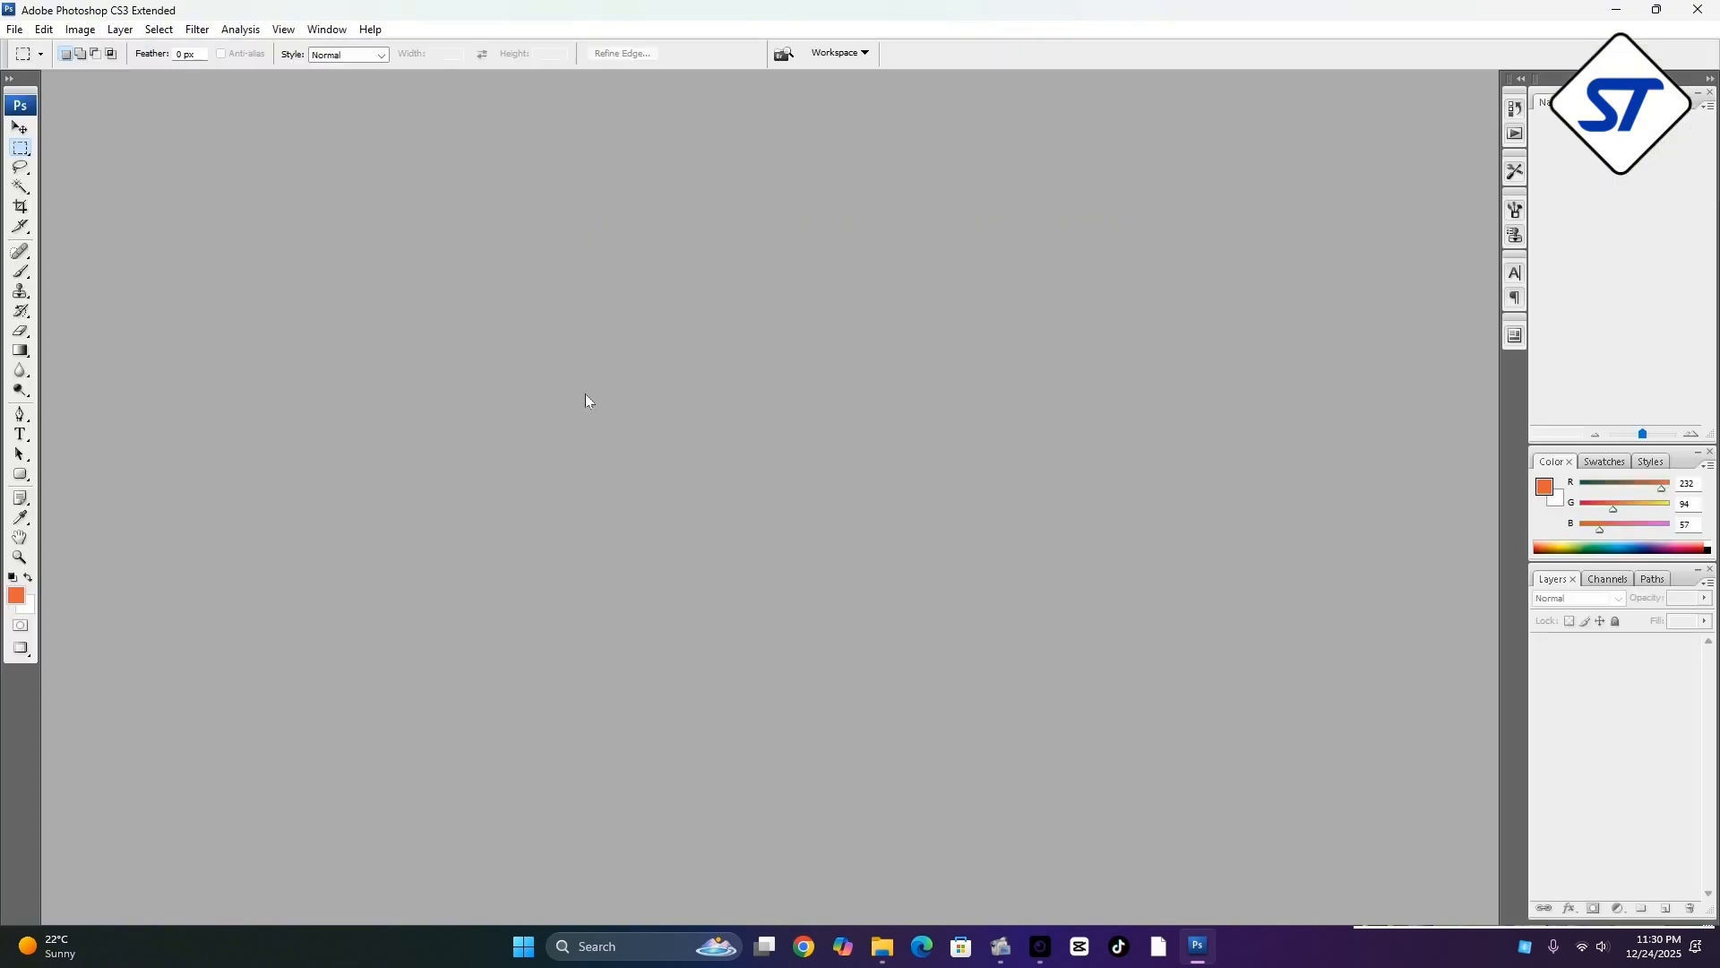
left_click(14, 28)
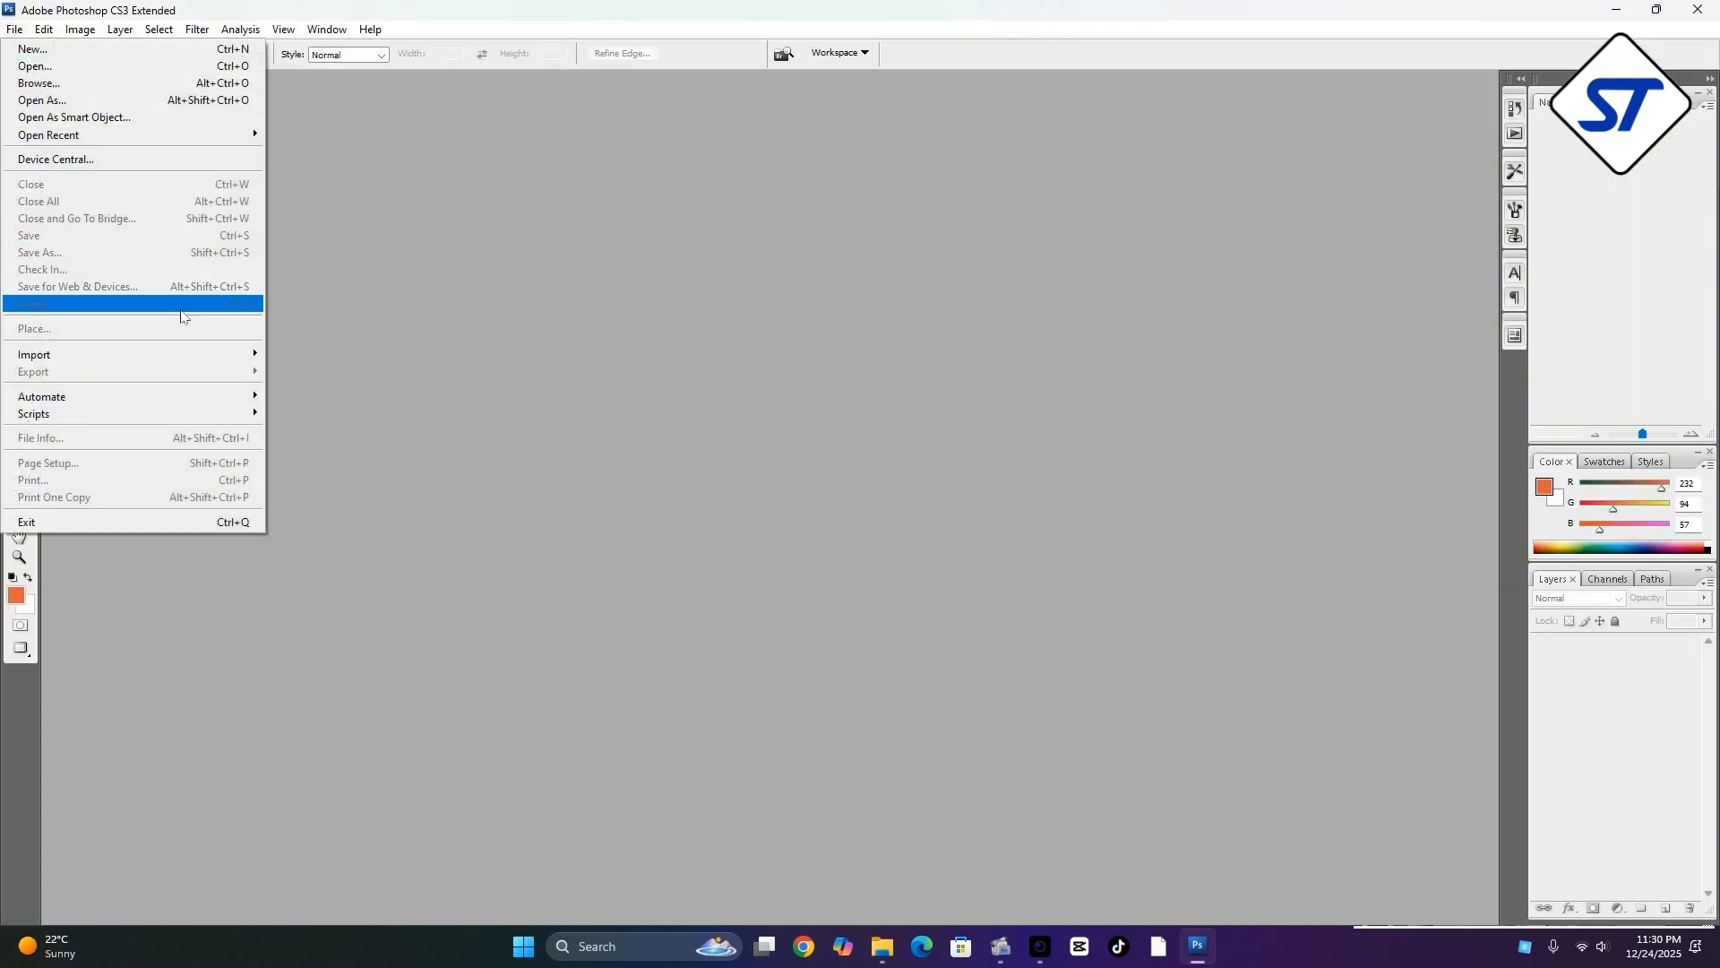
mouse_move(188, 355)
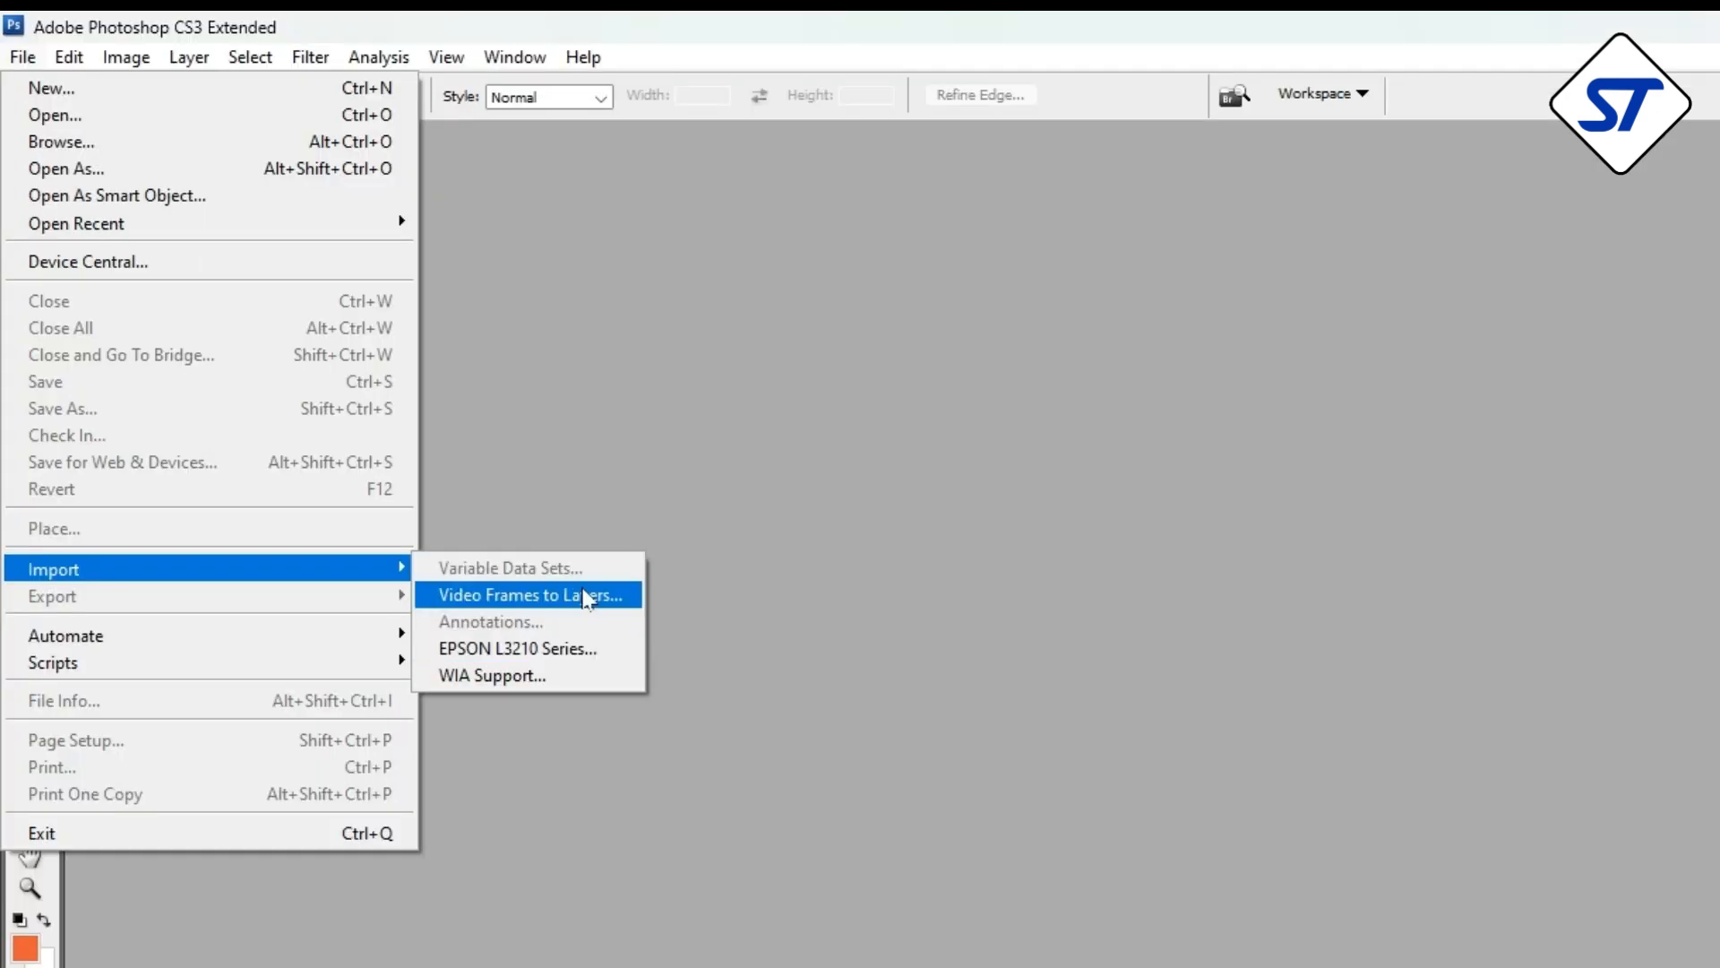